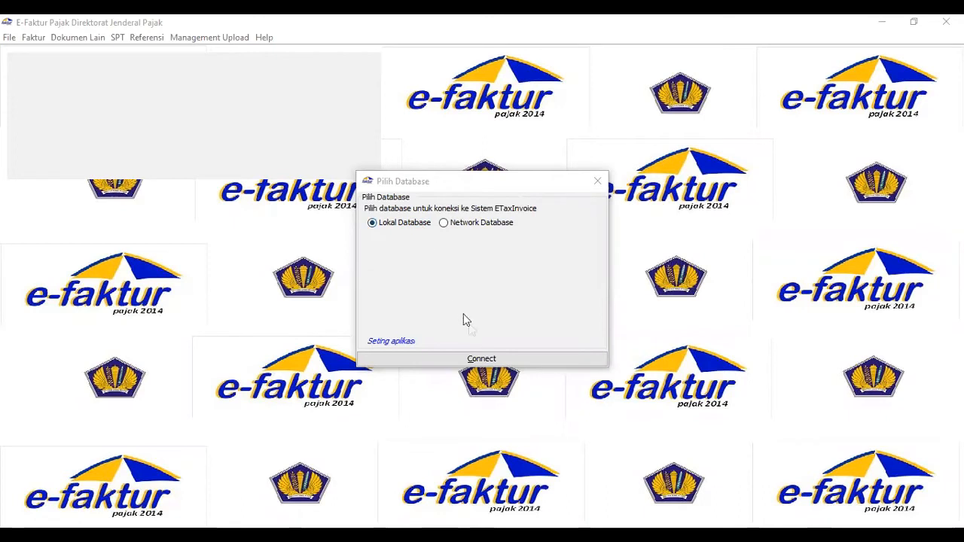
Connect to the local database and log in as Admin with the account password.
left_click(483, 360)
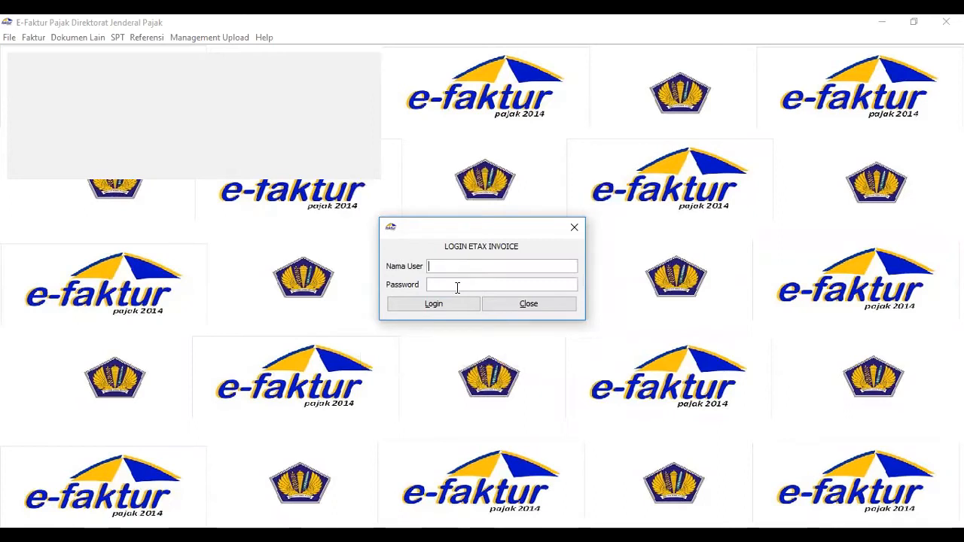
type("Admin123")
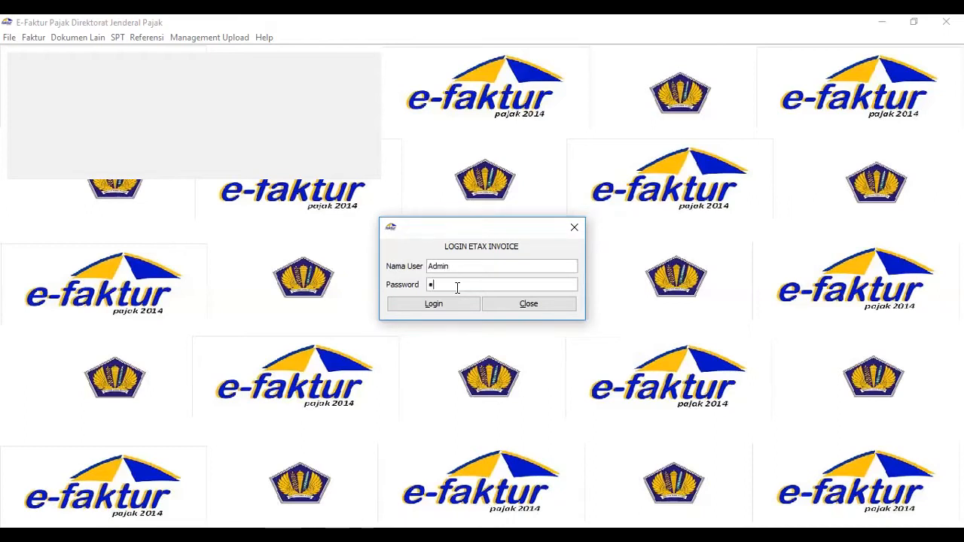
left_click(425, 305)
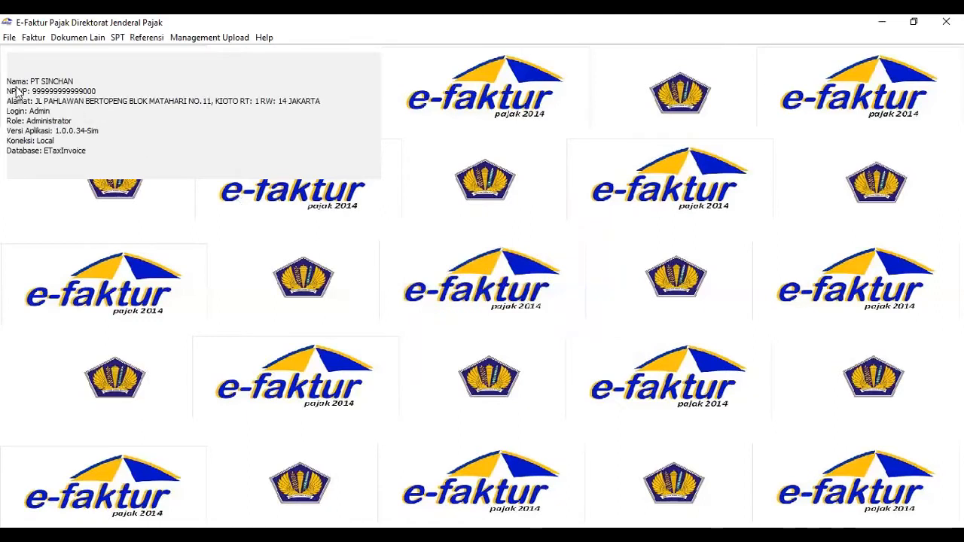
Create a database named TAX LABORATORY in the database administration and issue the connect command.
left_click(11, 42)
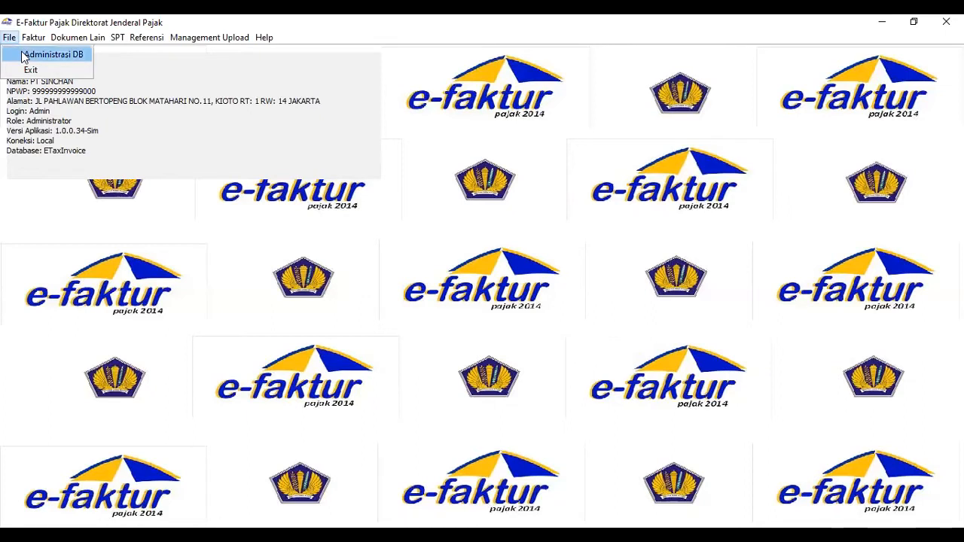
left_click(49, 55)
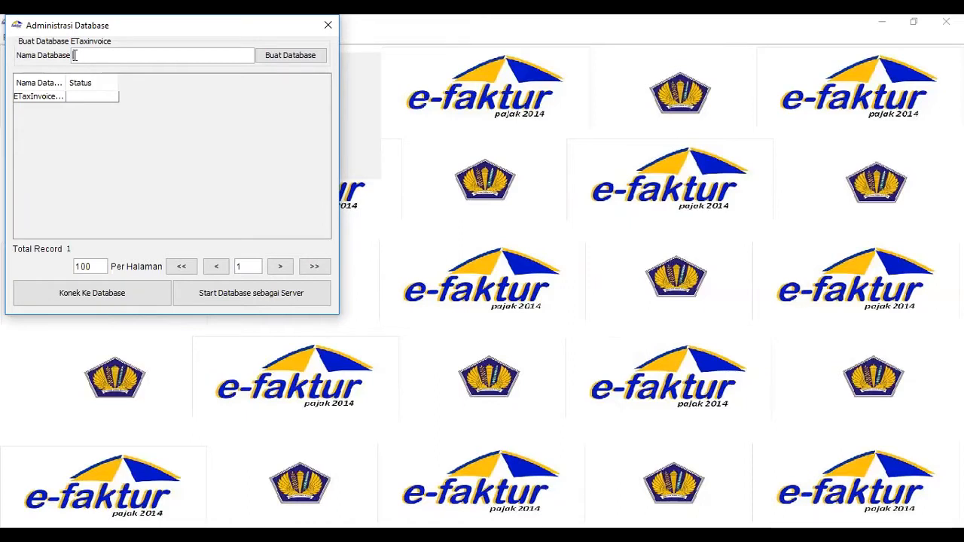
type("TAX LABORA")
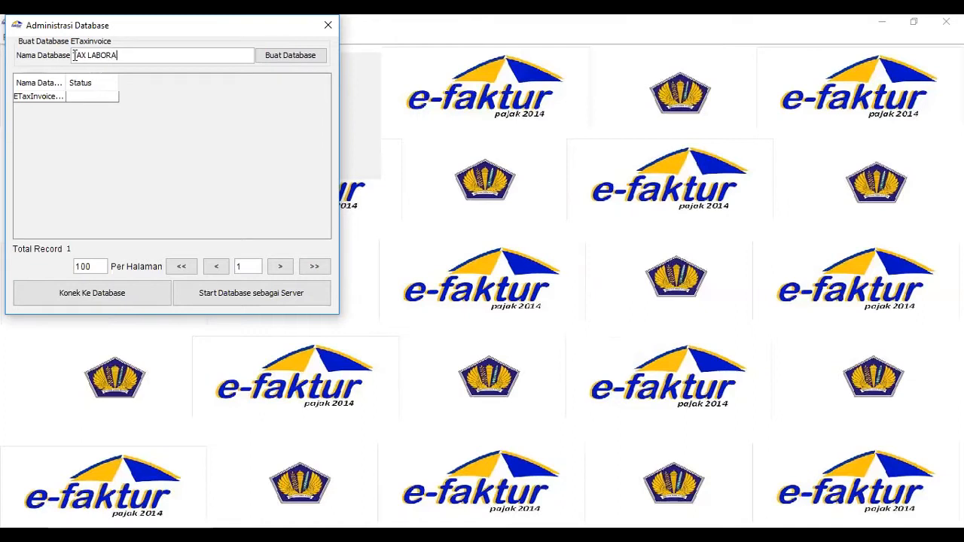
type("TORY")
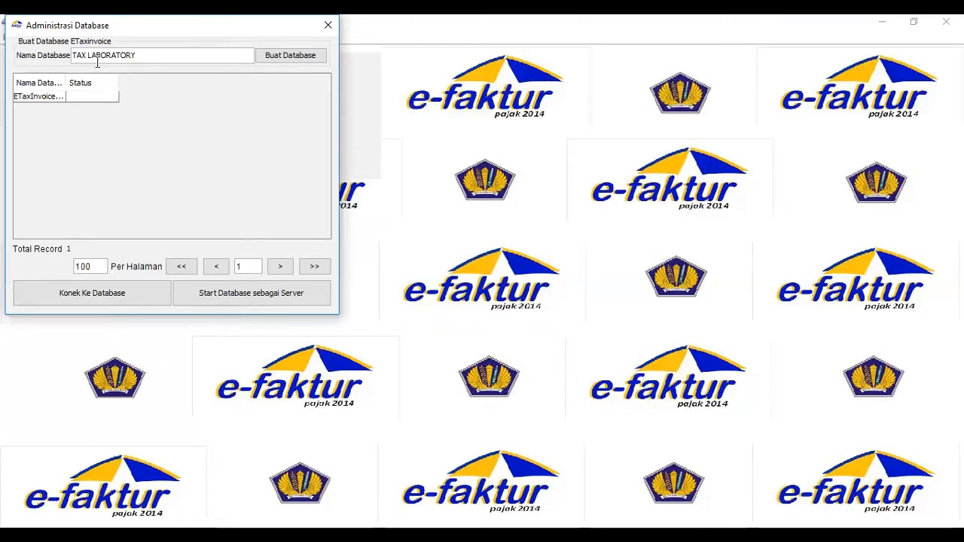
left_click(278, 60)
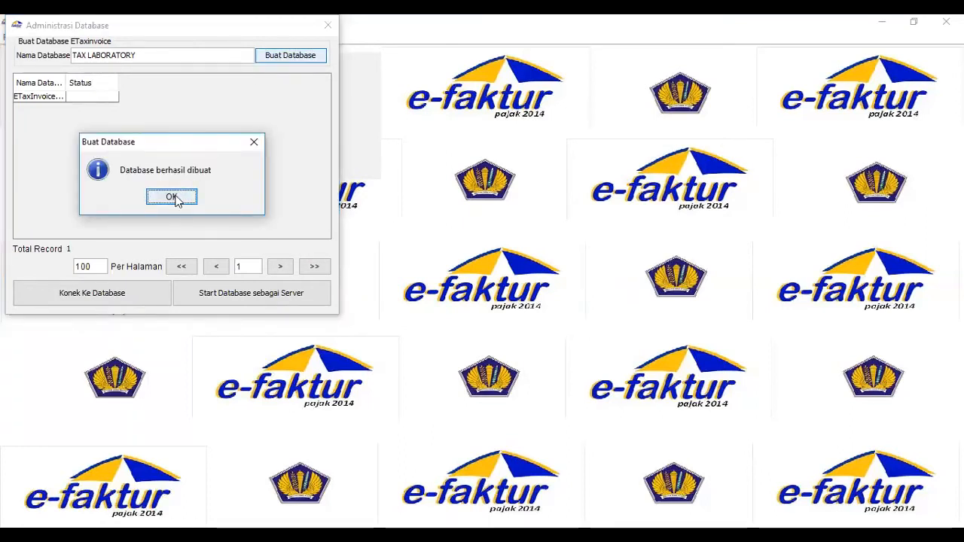
left_click(172, 198)
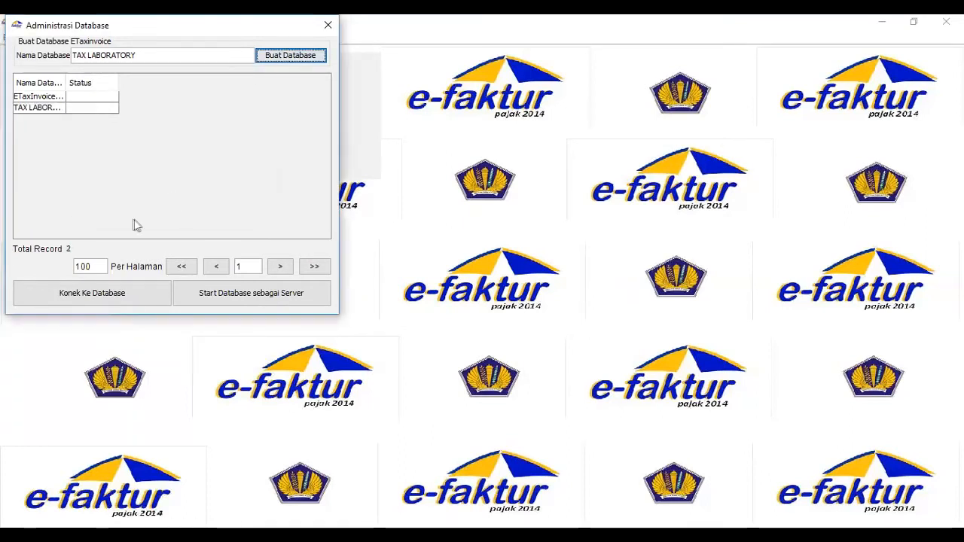
left_click(122, 298)
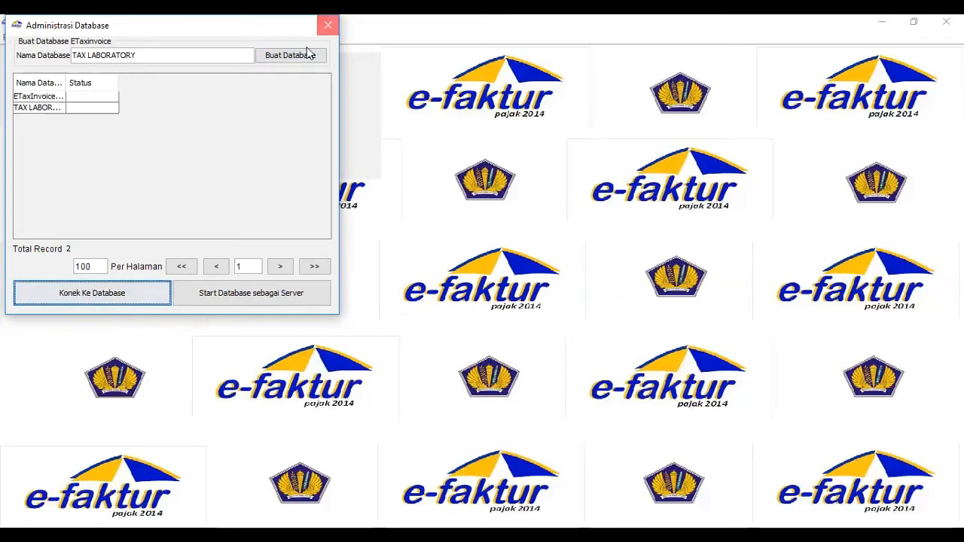
left_click(145, 37)
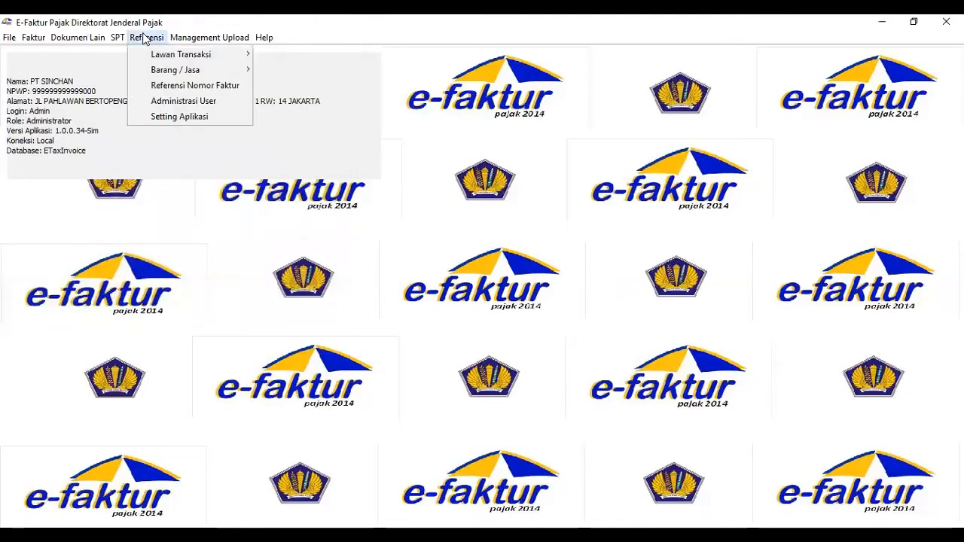
left_click(149, 86)
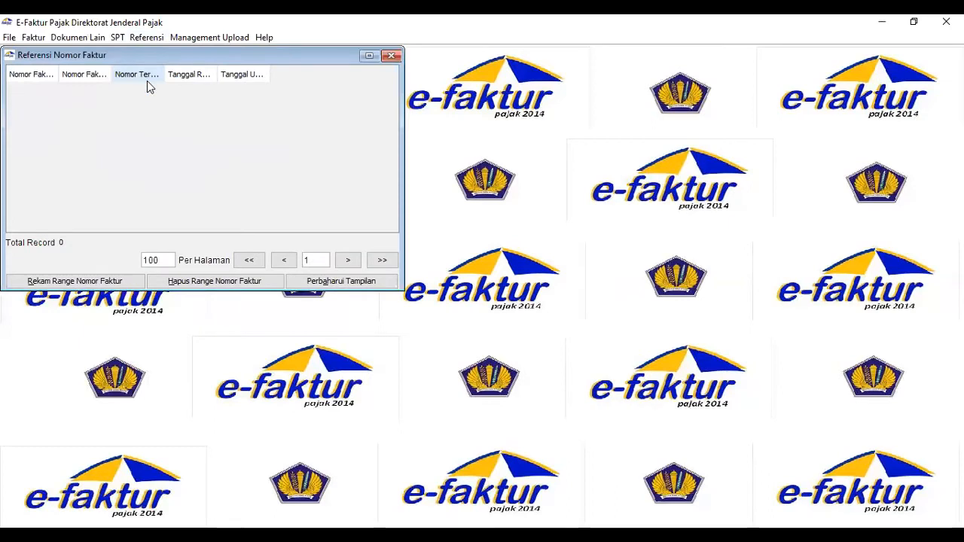
left_click(109, 283)
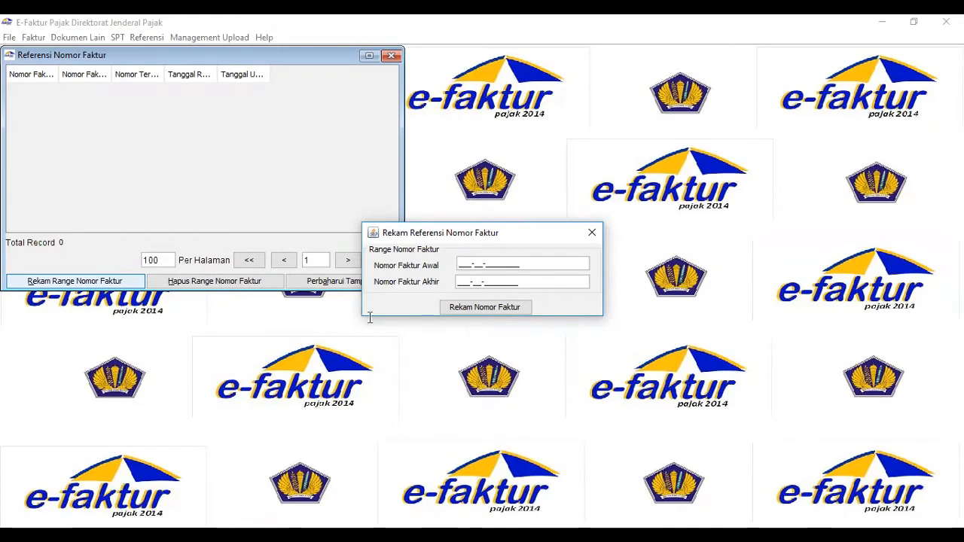
key("alt+Tab")
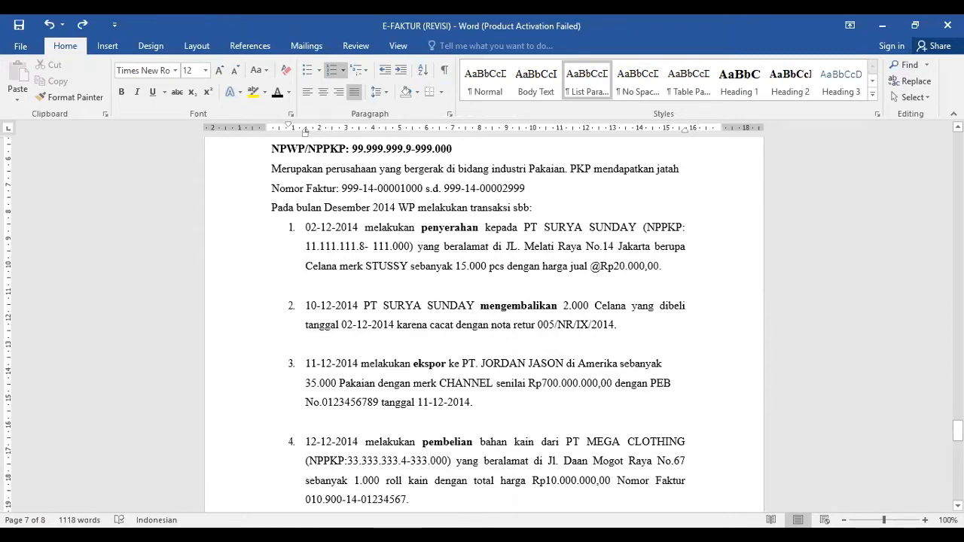
key("alt+Tab")
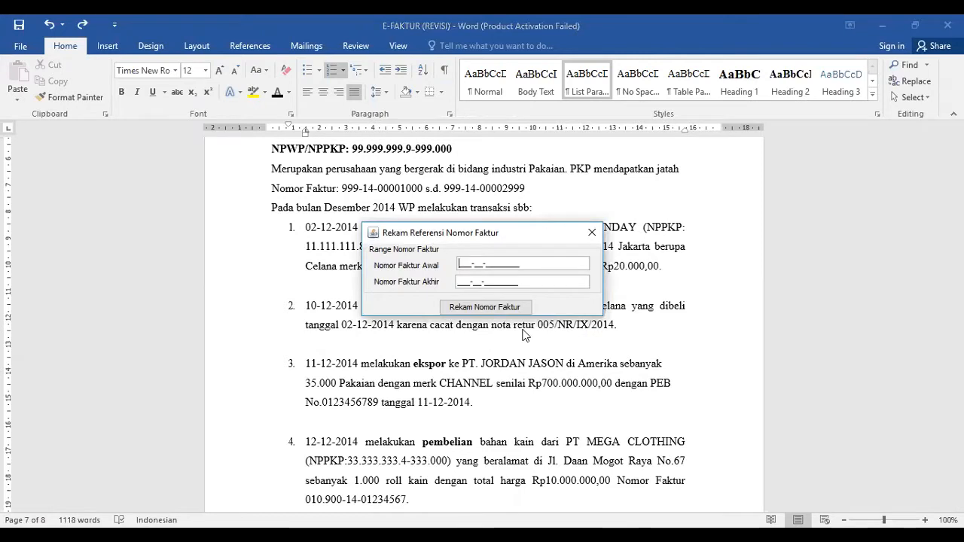
type("999-14-00001000")
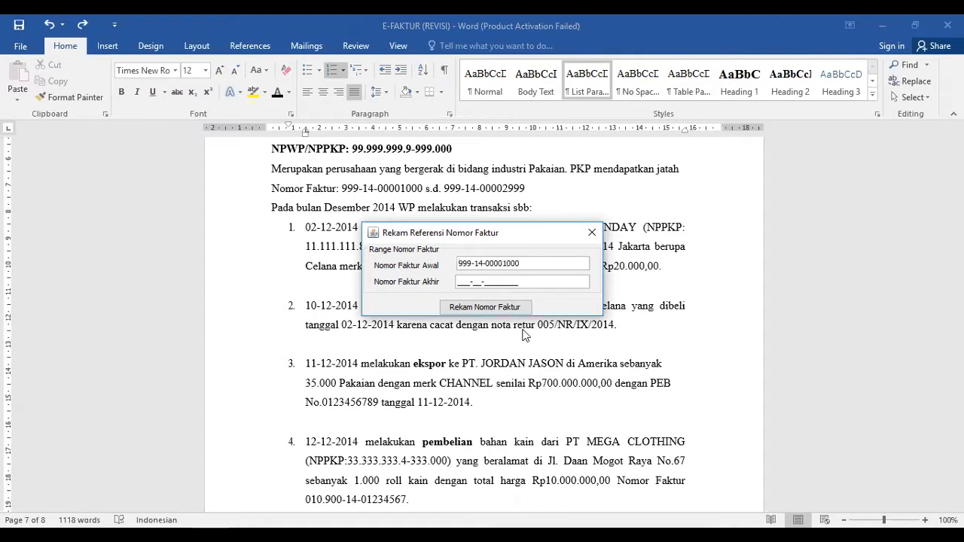
type("999-14-00002999")
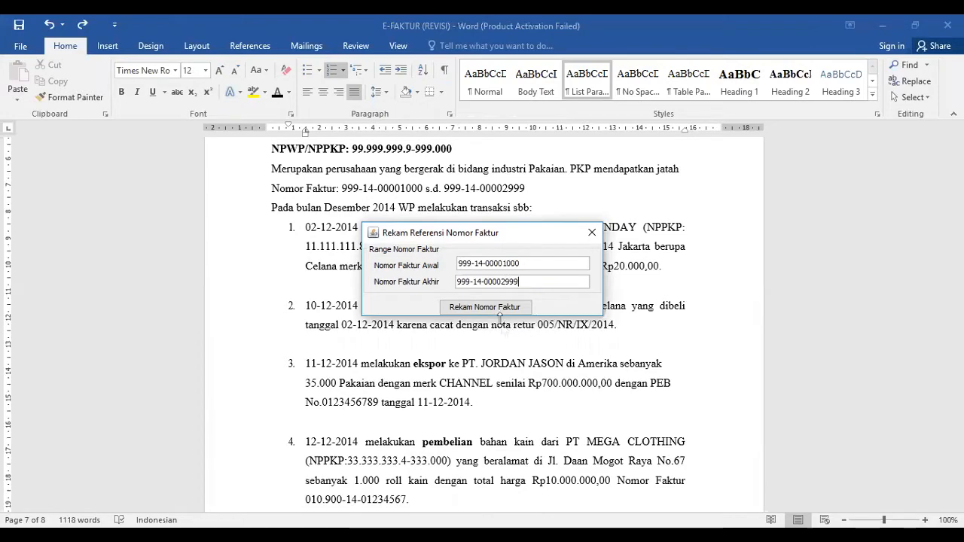
left_click(501, 311)
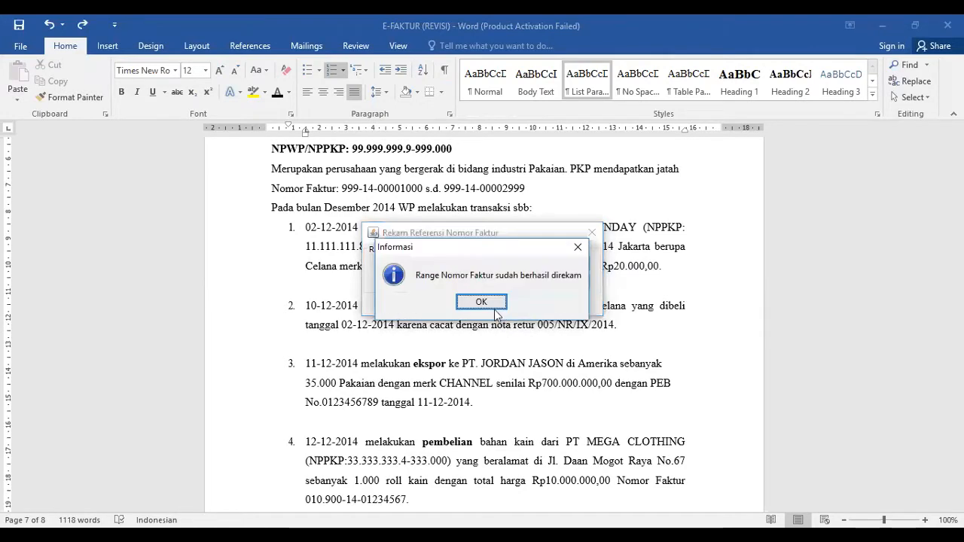
left_click(482, 302)
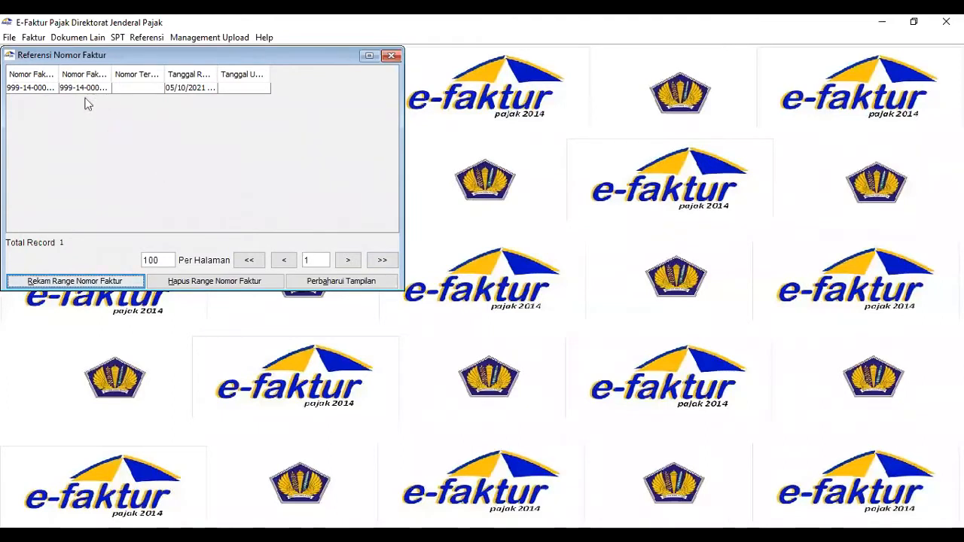
left_click(392, 57)
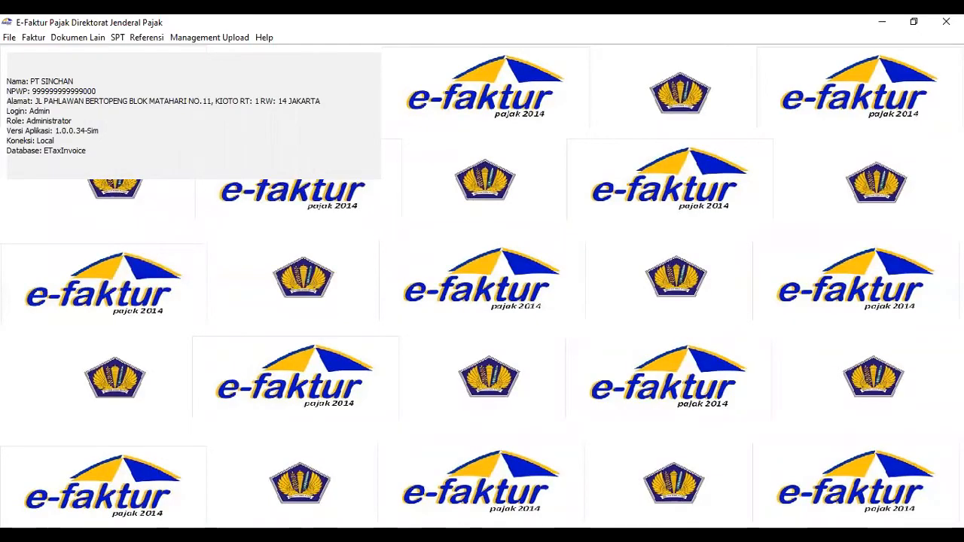
Open the output tax (Pajak Keluaran) invoice administration and start recording a new invoice.
key("alt+Tab")
left_click(33, 37)
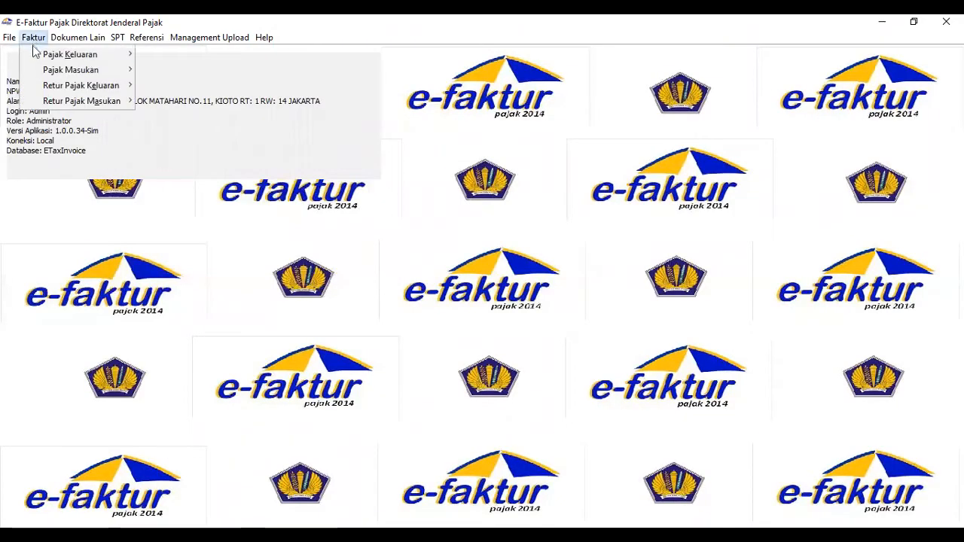
mouse_move(38, 54)
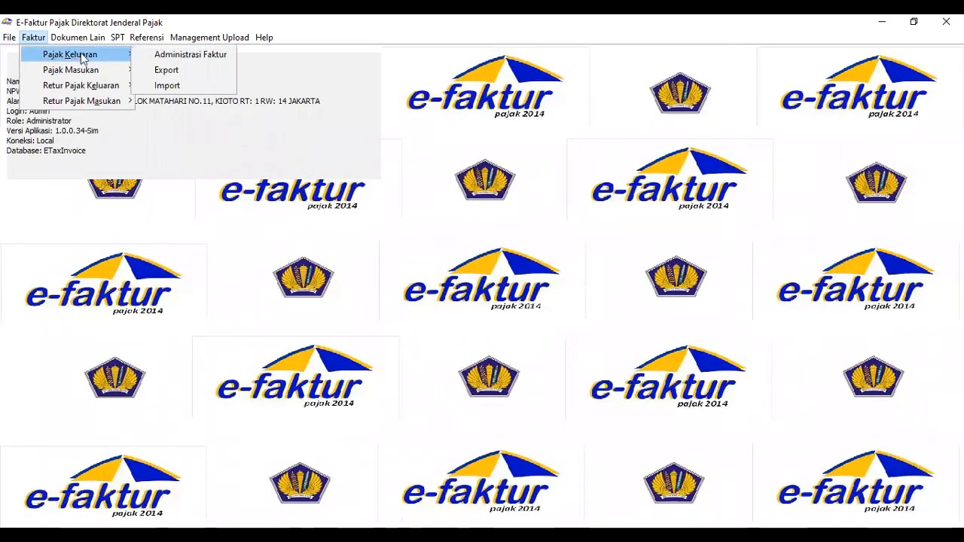
left_click(137, 54)
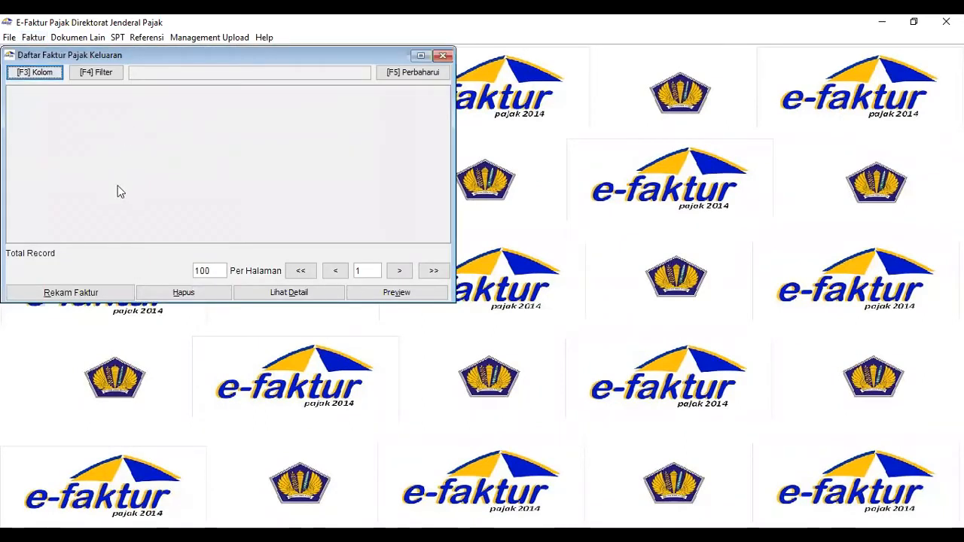
left_click(94, 291)
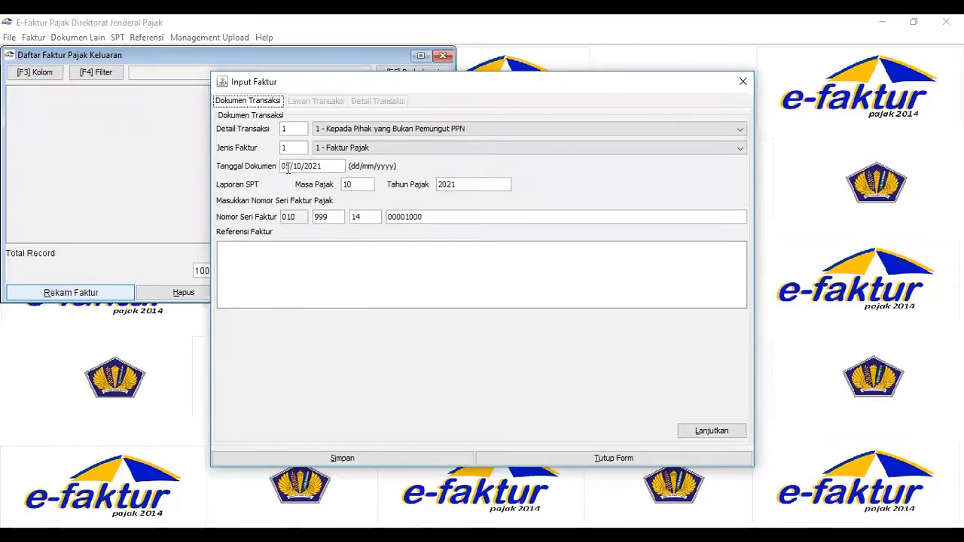
Date the invoice document with the first transaction's date, 02-12-2014, and continue to the counterparty details.
left_click(287, 167)
type("2/")
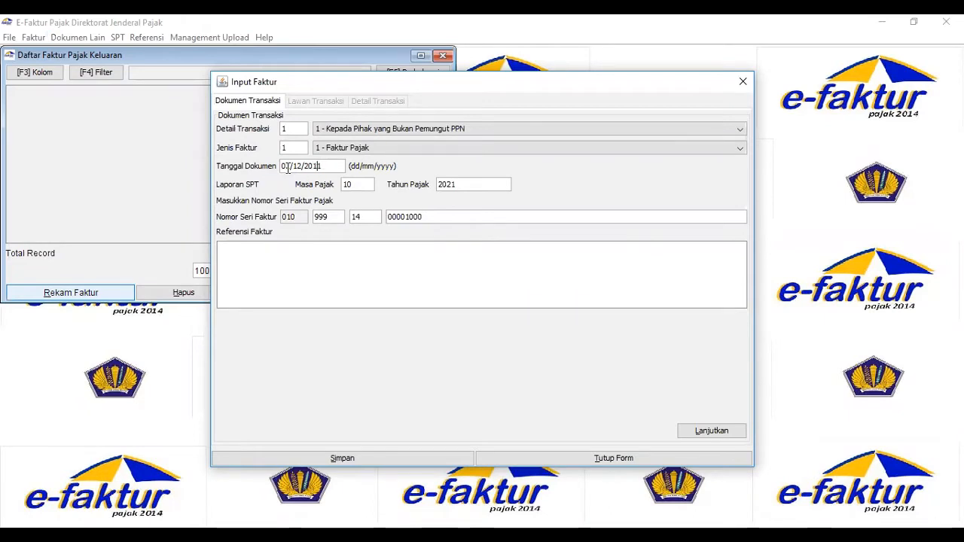
type("2")
left_click(360, 185)
left_click(710, 432)
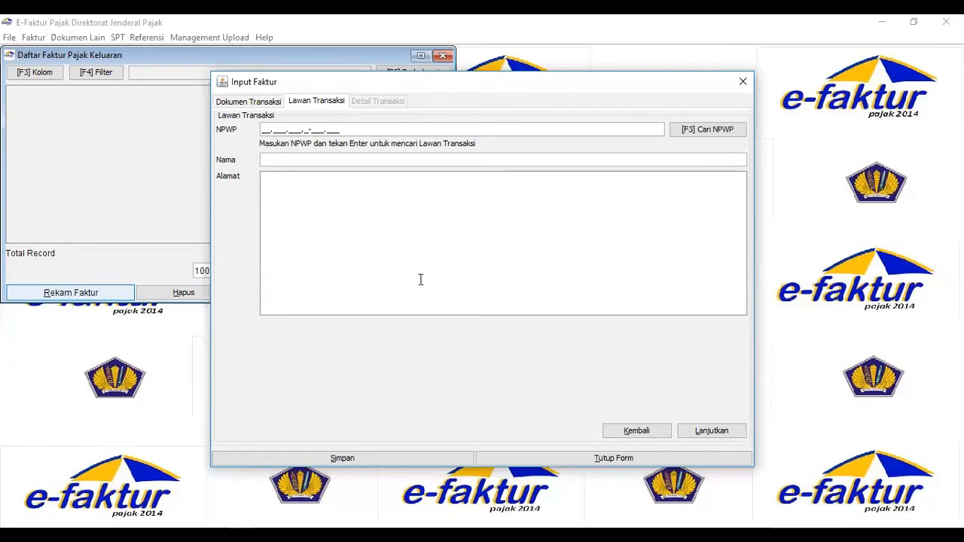
Look up the buyer's tax number (NPWP) and agree to register it as a new counterparty.
type("1.111.111.")
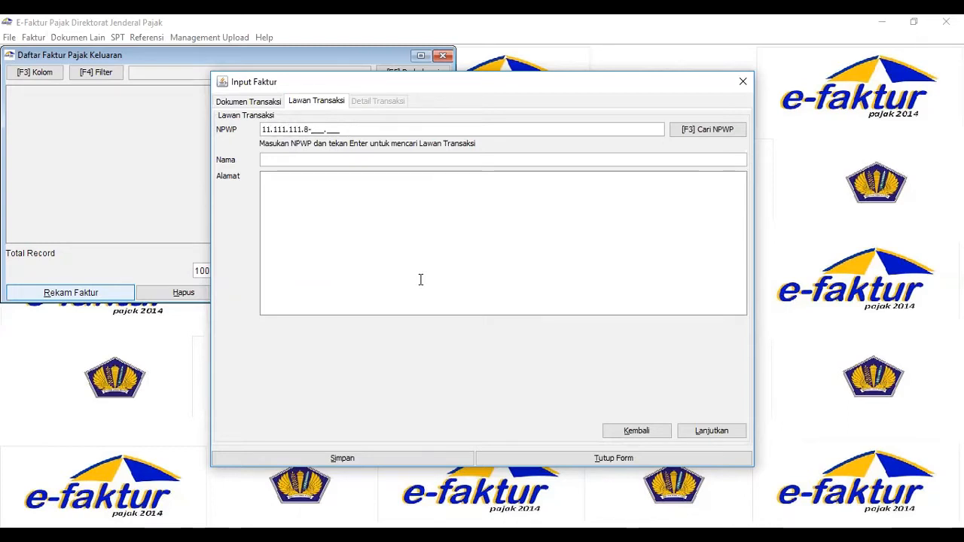
type("8-111.000")
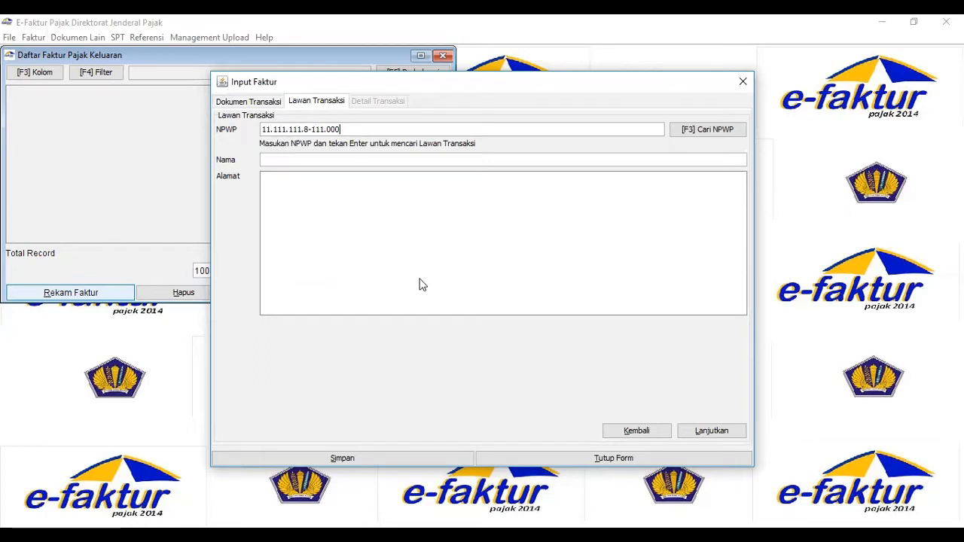
key("Return")
left_click(473, 297)
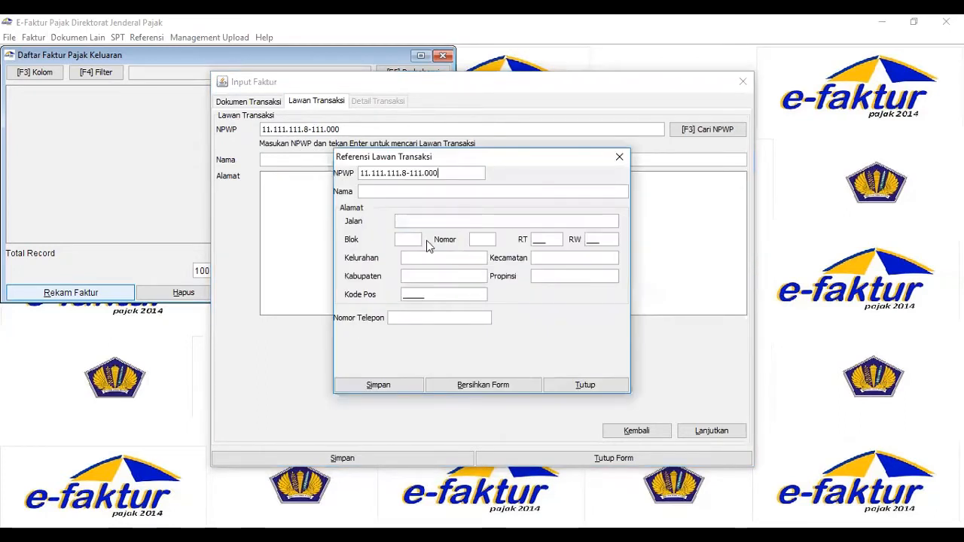
Enter PT SURYA SUNDAY as the counterparty's name and fill in its street.
left_click(399, 193)
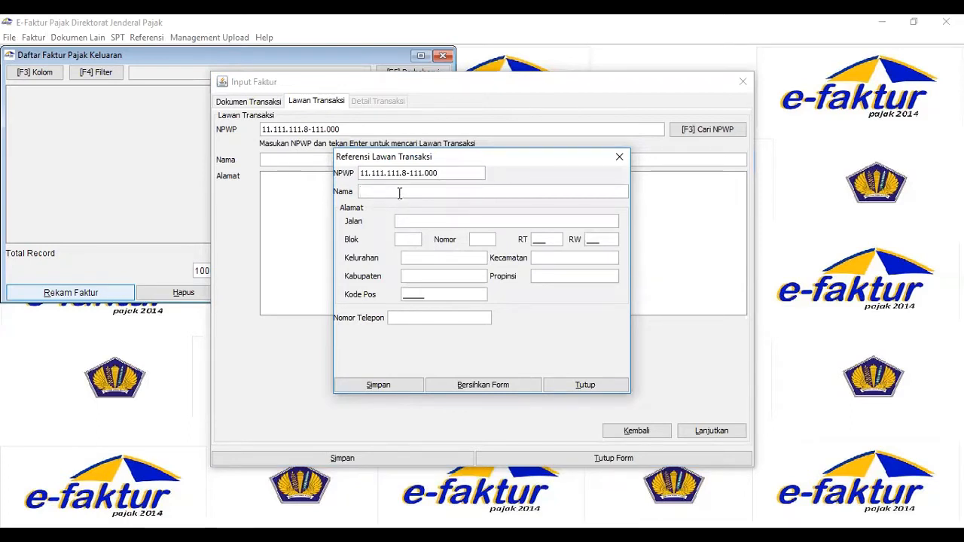
type("PT S")
type("URYA SU")
type("NDAY")
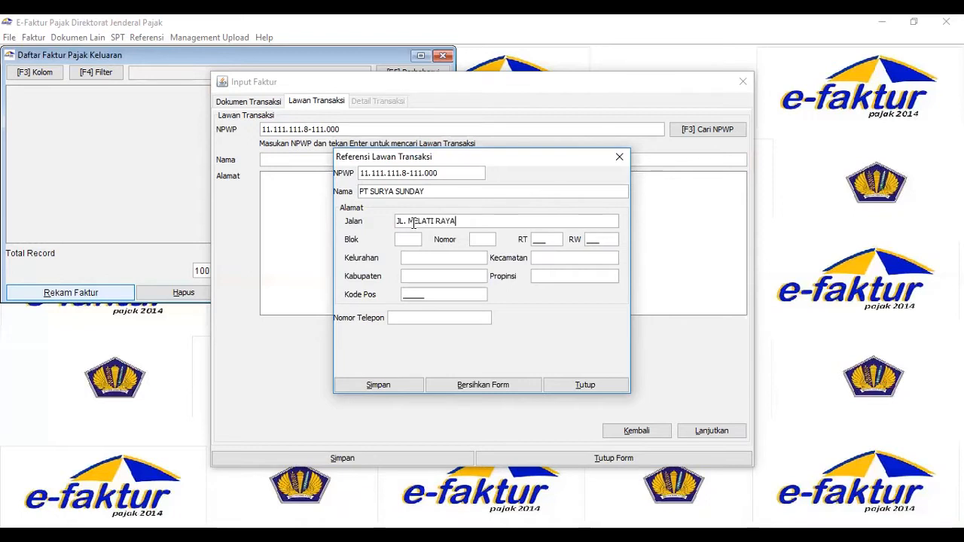
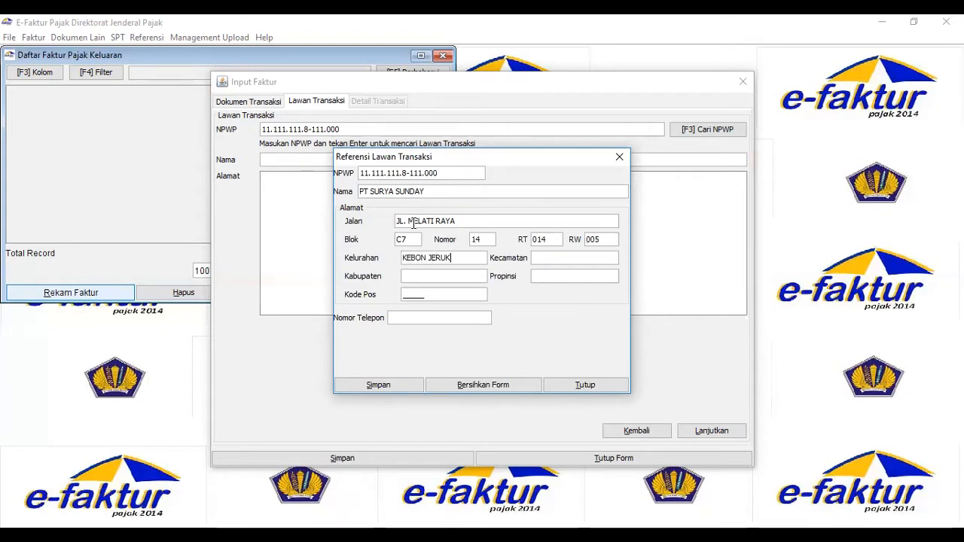
Complete the counterparty's address with its kecamatan, kabupaten, province and postal code.
key("Tab")
type("KEMBANGAN")
key("Tab")
type("JAKARTA")
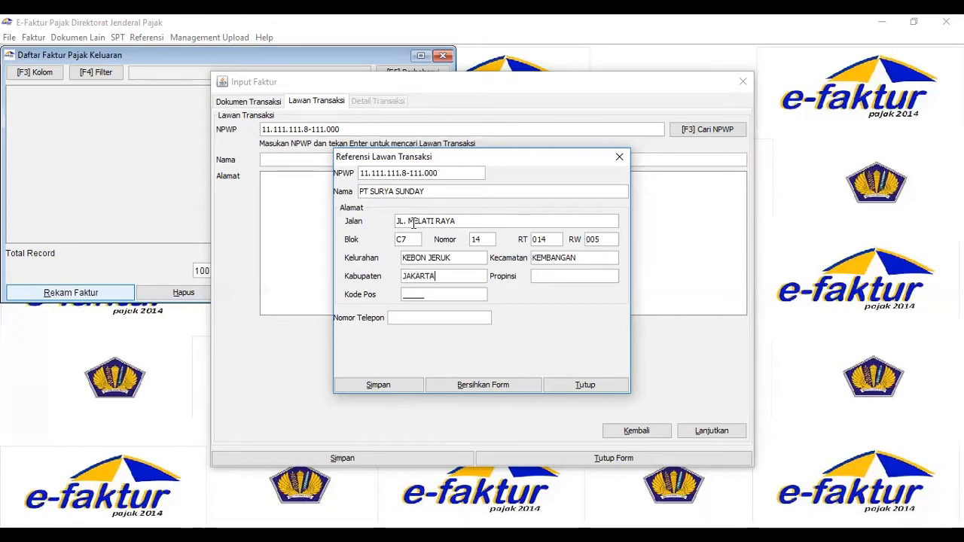
key("Tab")
type("DKI")
type(" JAKARTA")
type("11530")
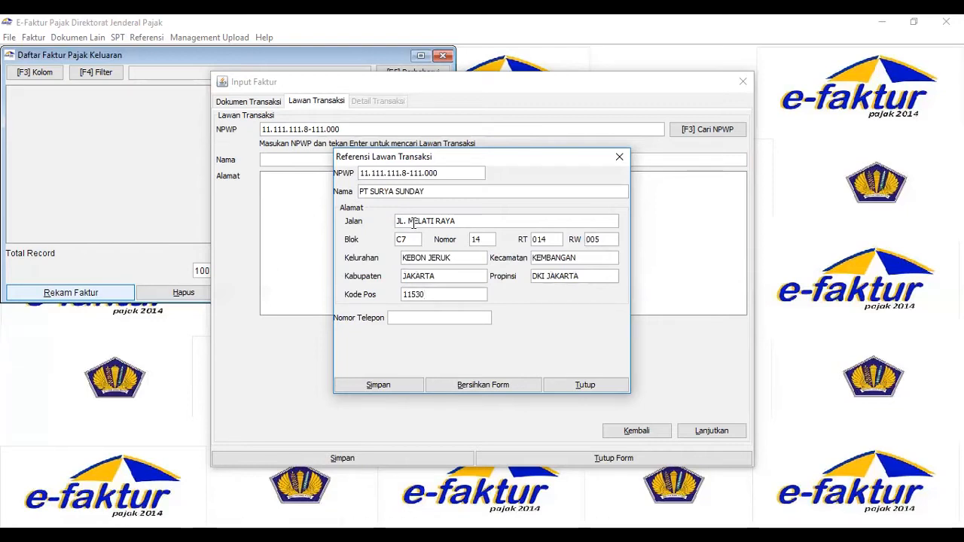
Fill in the counterparty's phone number and save the counterparty record.
left_click(444, 318)
left_click(390, 389)
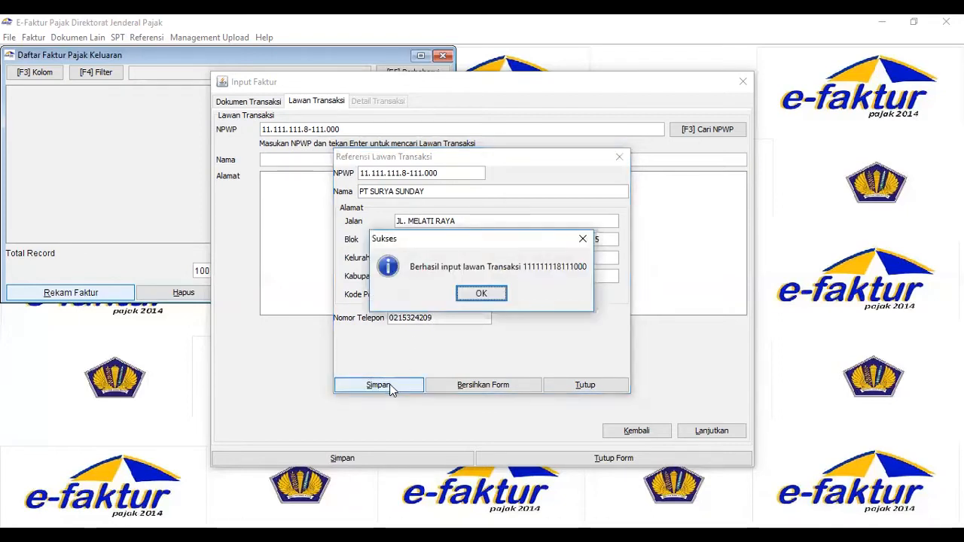
Acknowledge the saved counterparty, proceed to the invoice's transaction details and start a new goods/services entry.
left_click(480, 295)
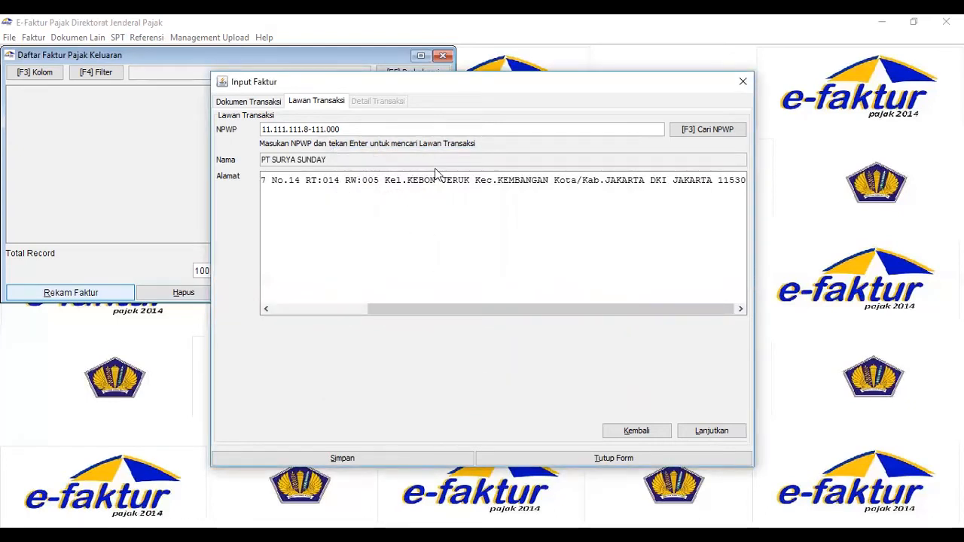
left_click(710, 431)
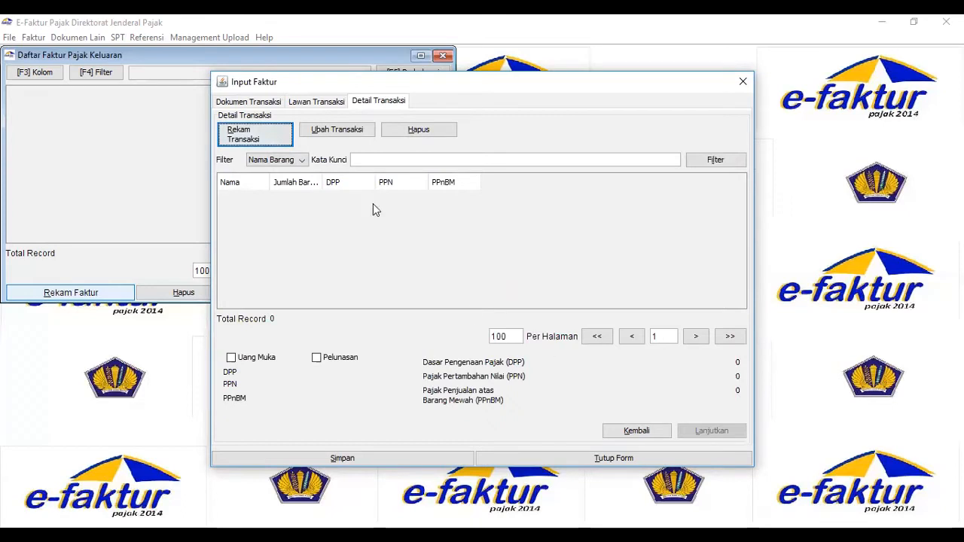
left_click(244, 144)
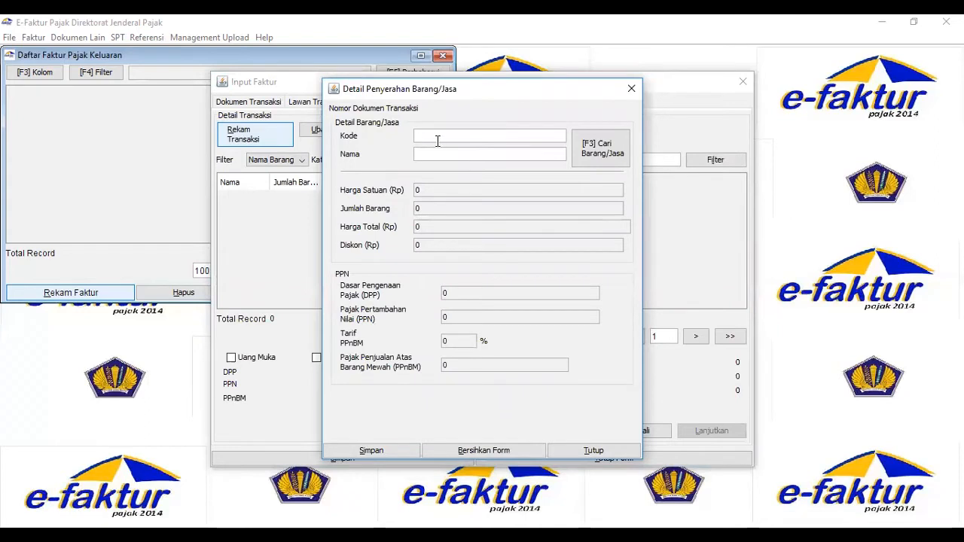
Enter 01 as the goods code and Celana Merk STUSSY as the name, and look the item up.
type("01")
left_click(428, 153)
type("celana Merk STUSSY")
key("Return")
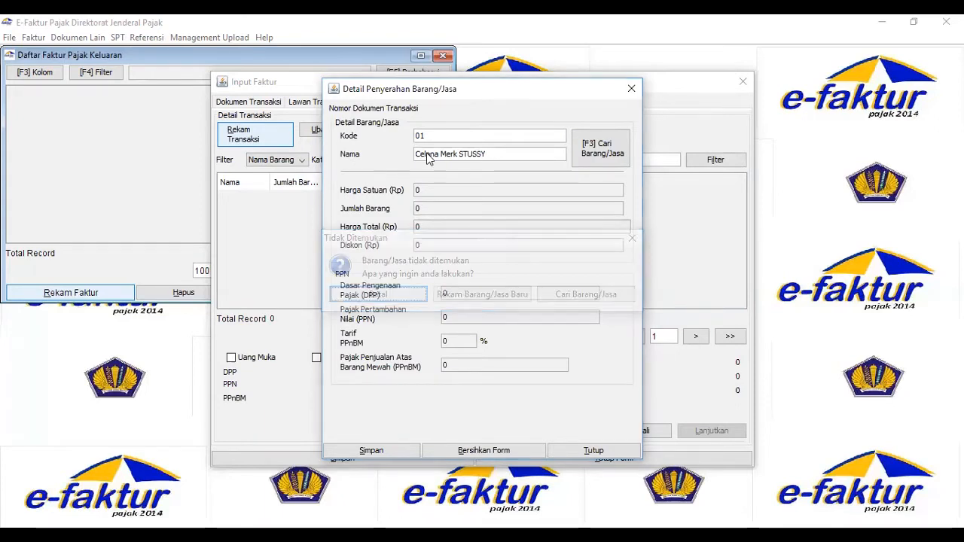
Register Celana Merk STUSSY as a new goods item with a selling price of 20000 and save it.
left_click(501, 295)
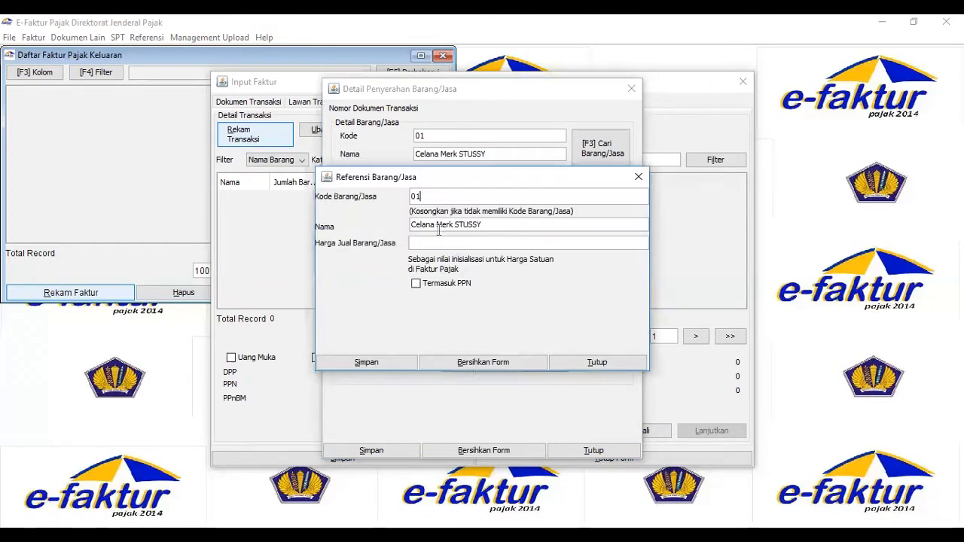
left_click(435, 243)
type("200000")
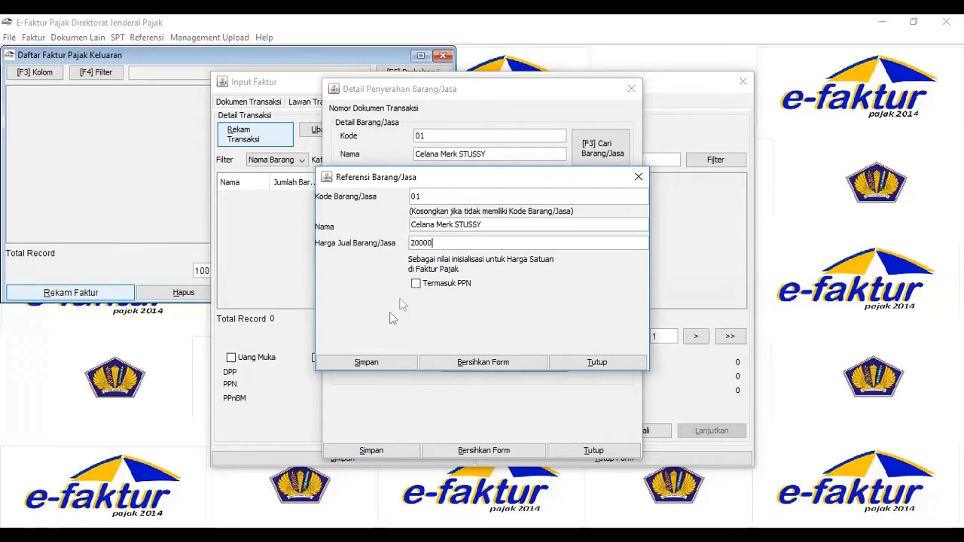
left_click(367, 365)
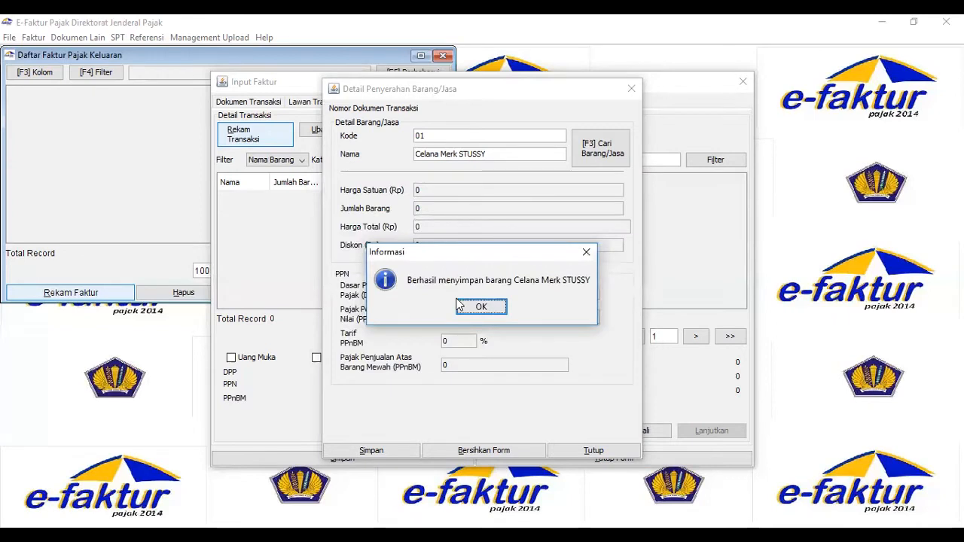
left_click(479, 307)
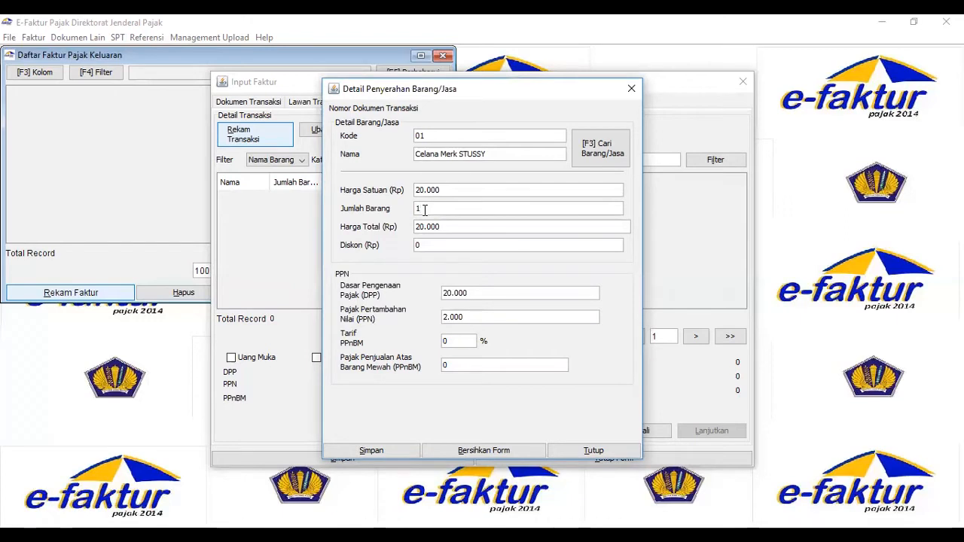
Set the goods quantity to 15.000 and save the transaction detail without adding another one.
type("5.000")
key("Tab")
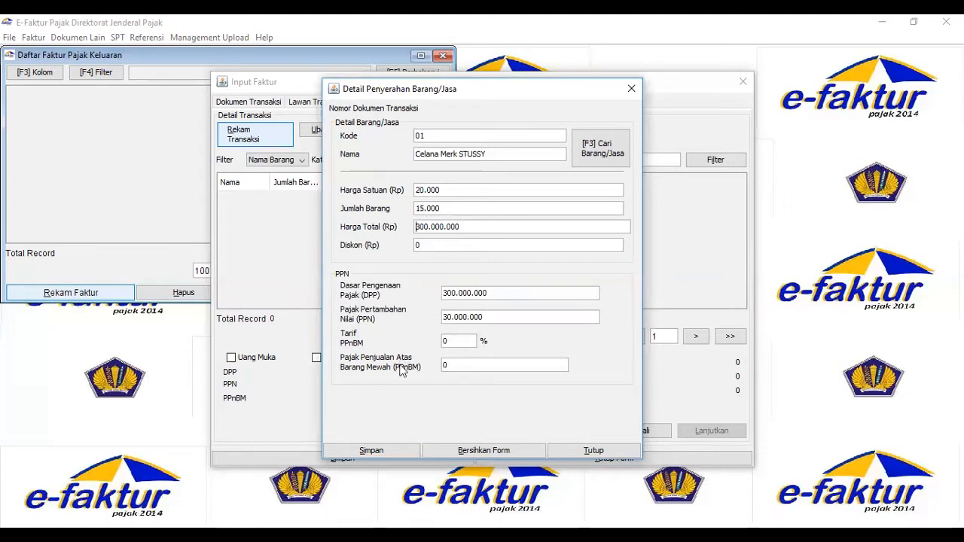
left_click(375, 451)
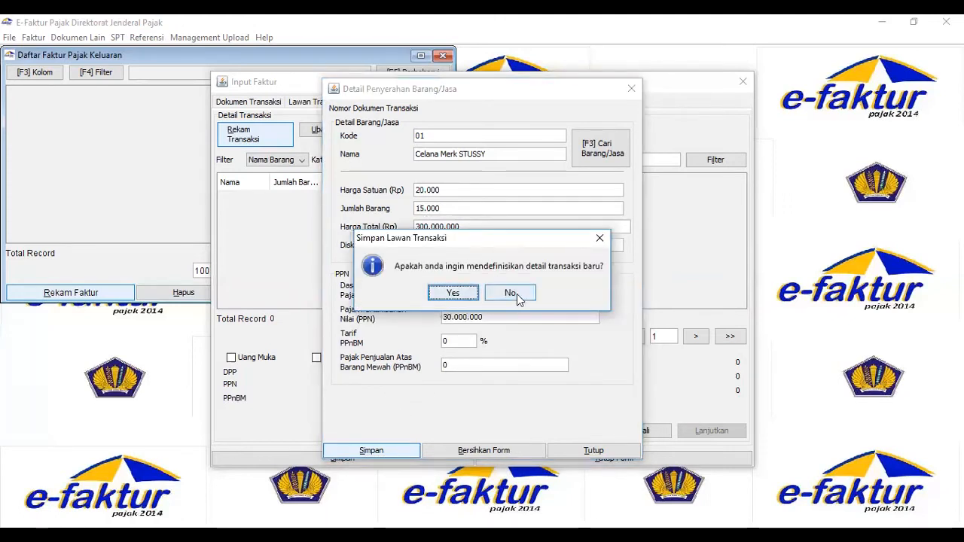
left_click(510, 293)
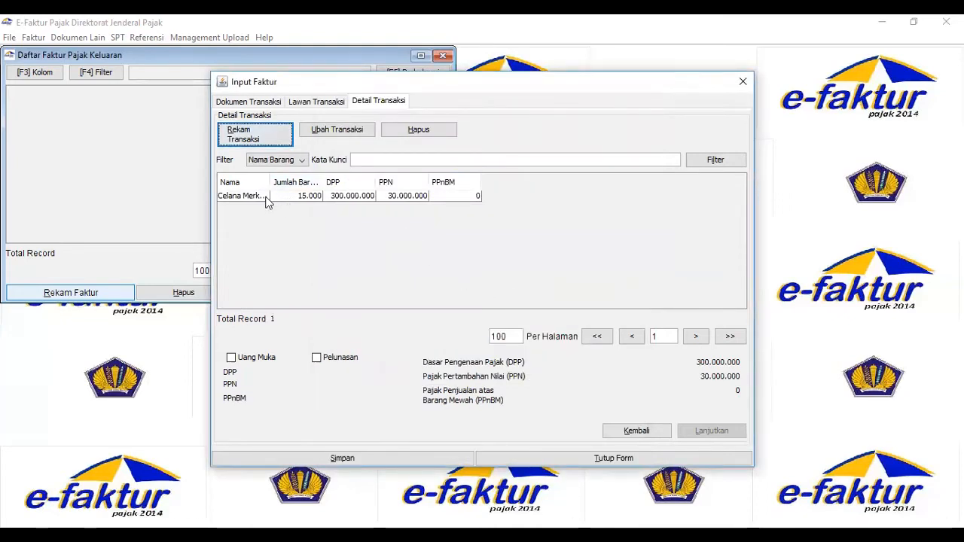
Save the invoice document without creating another one, and check its approval status in the output tax invoice list.
left_click(398, 456)
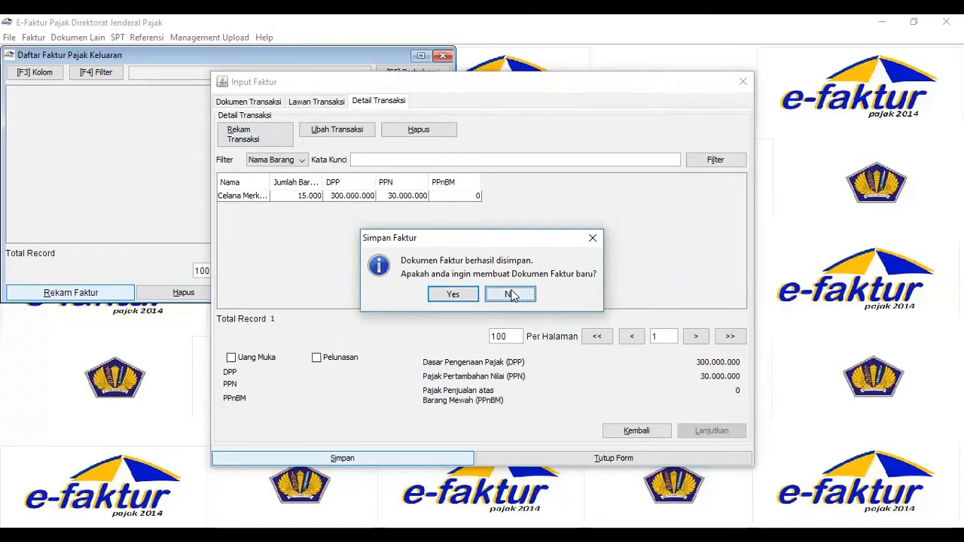
left_click(511, 295)
left_click(445, 237)
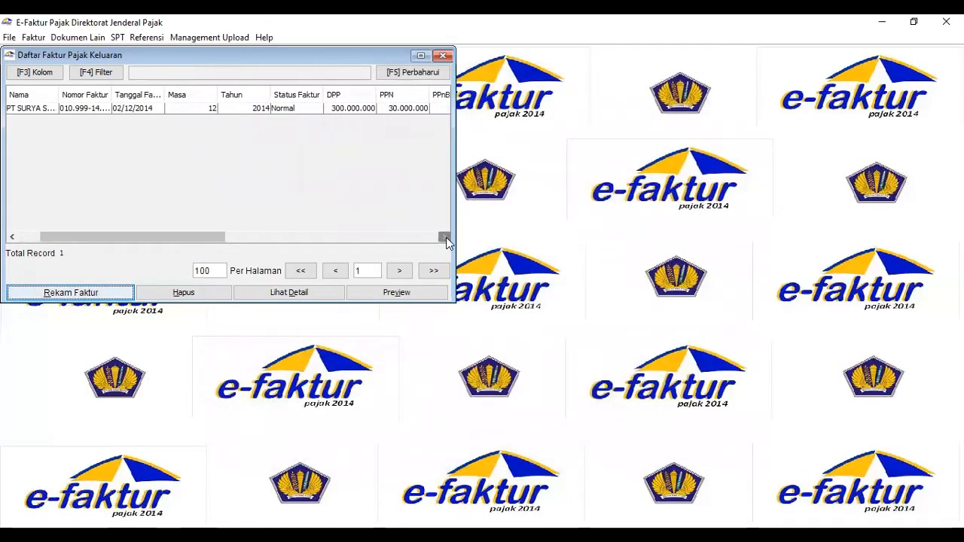
left_click(444, 237)
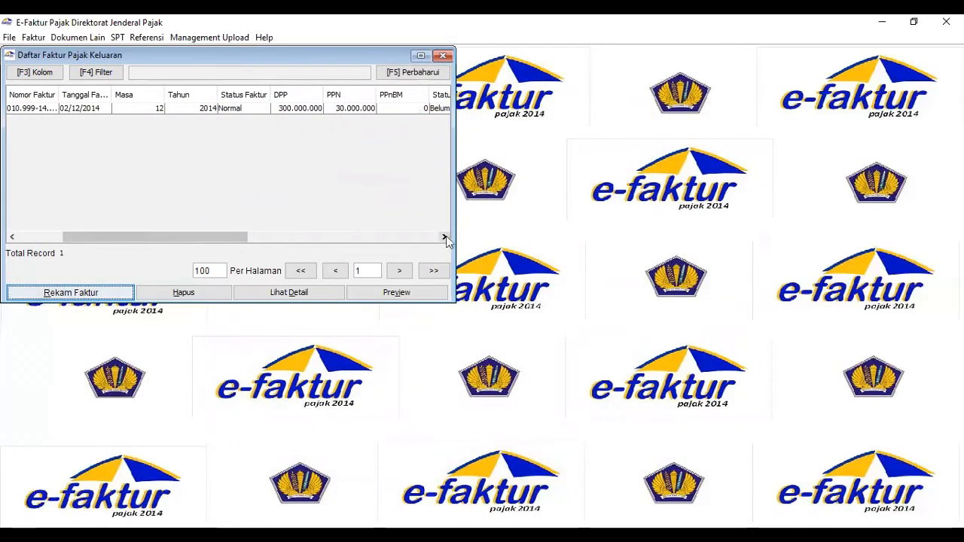
left_click(444, 237)
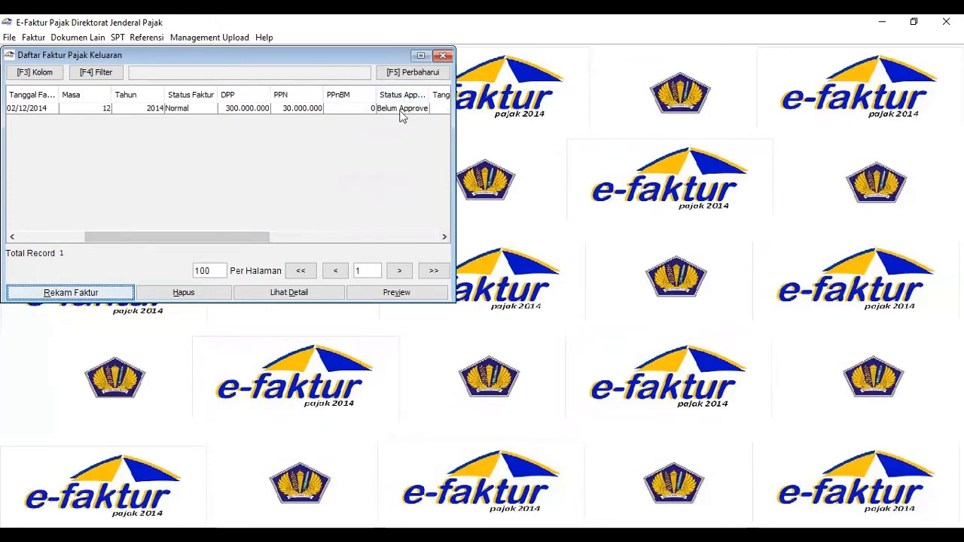
Upload the PT SURYA SUNDAY invoice dated 02/12/2014 for approval and close the output tax invoice list.
left_click(400, 110)
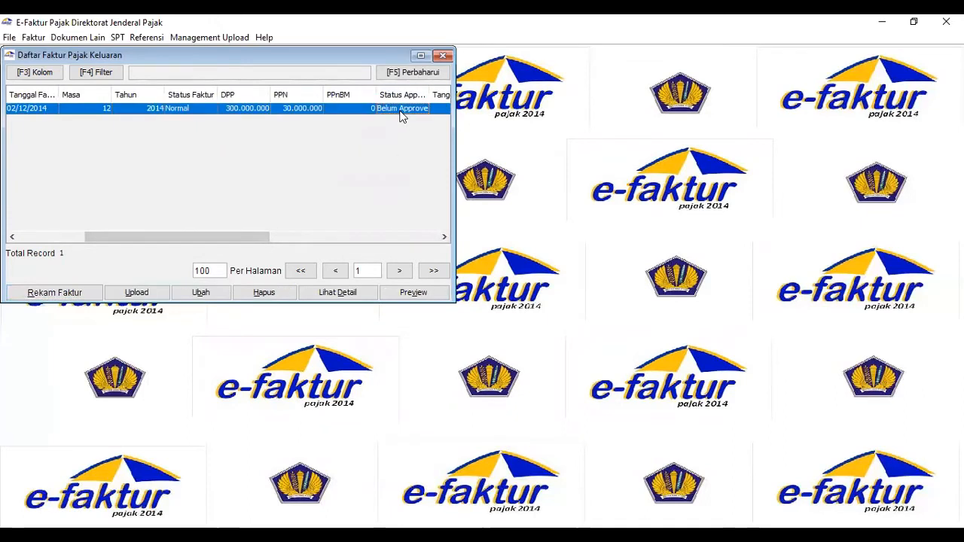
left_click(144, 293)
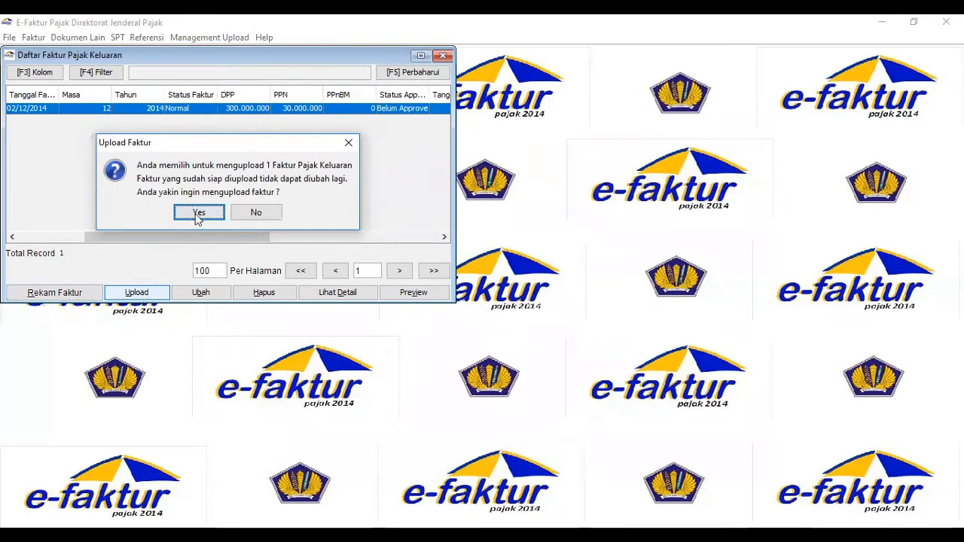
left_click(199, 214)
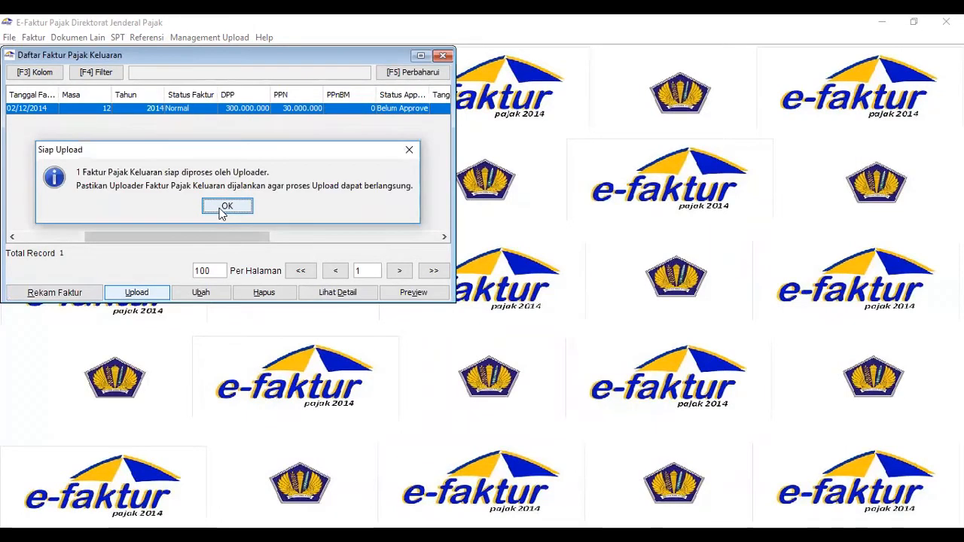
left_click(222, 211)
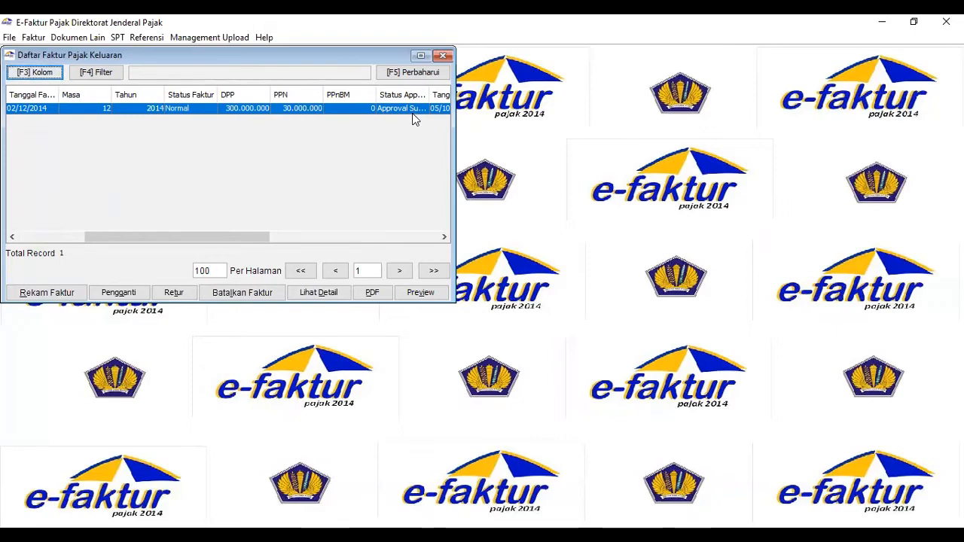
left_click(443, 56)
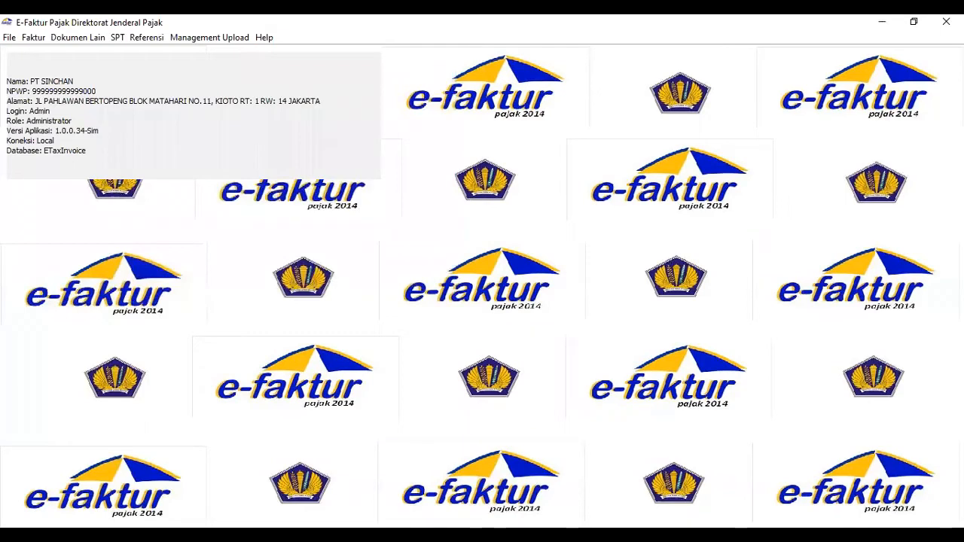
Consult the Word document for the return transaction, and start a return of the 02/12/2014 output tax invoice in e-Faktur.
key("alt+Tab")
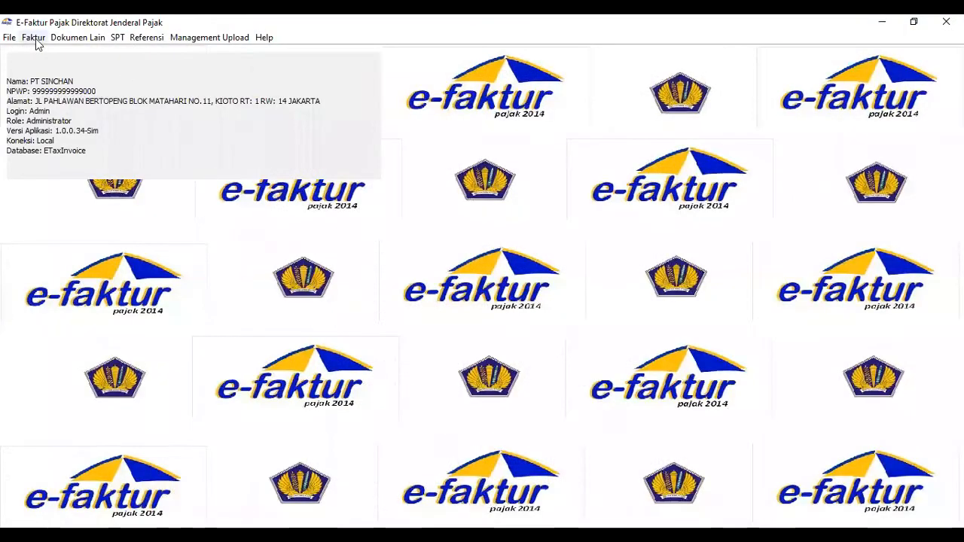
left_click(35, 39)
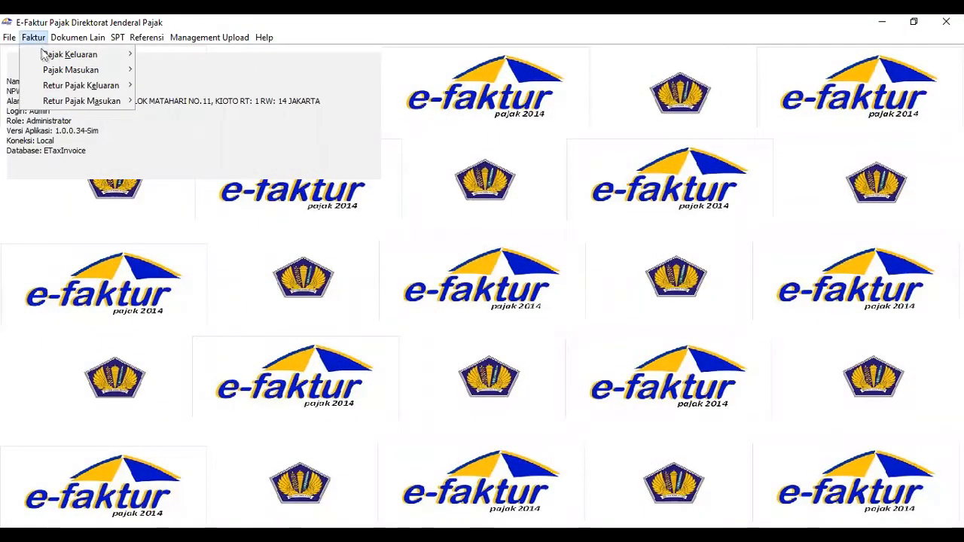
mouse_move(113, 43)
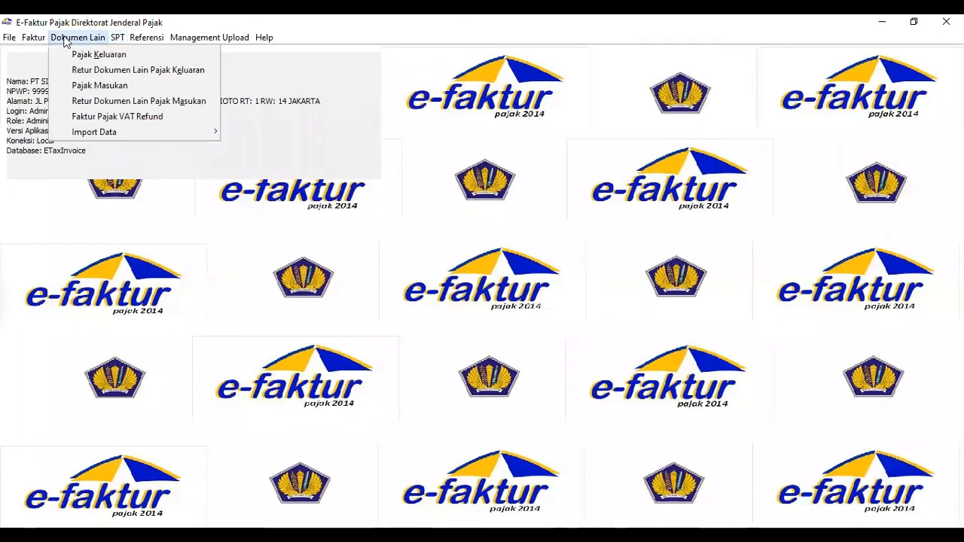
mouse_move(38, 41)
mouse_move(80, 57)
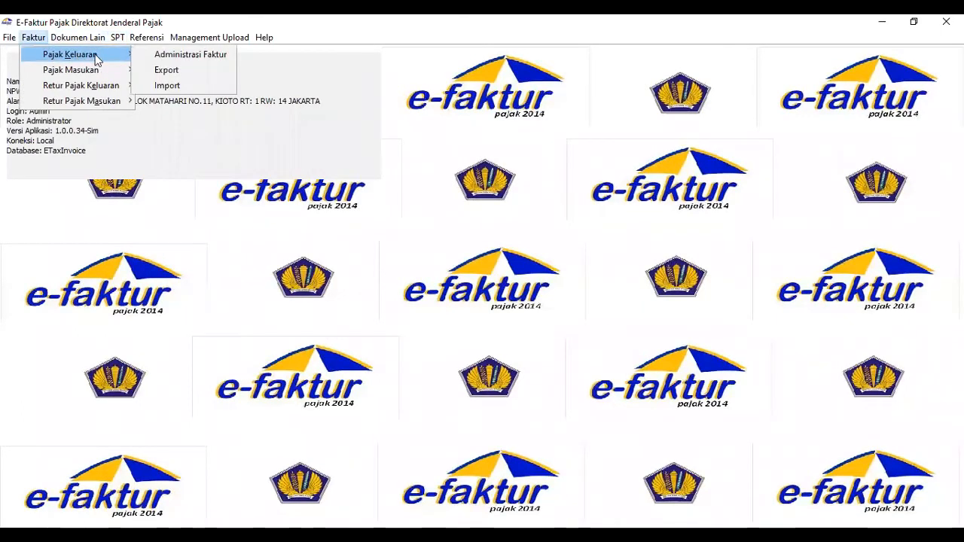
left_click(143, 56)
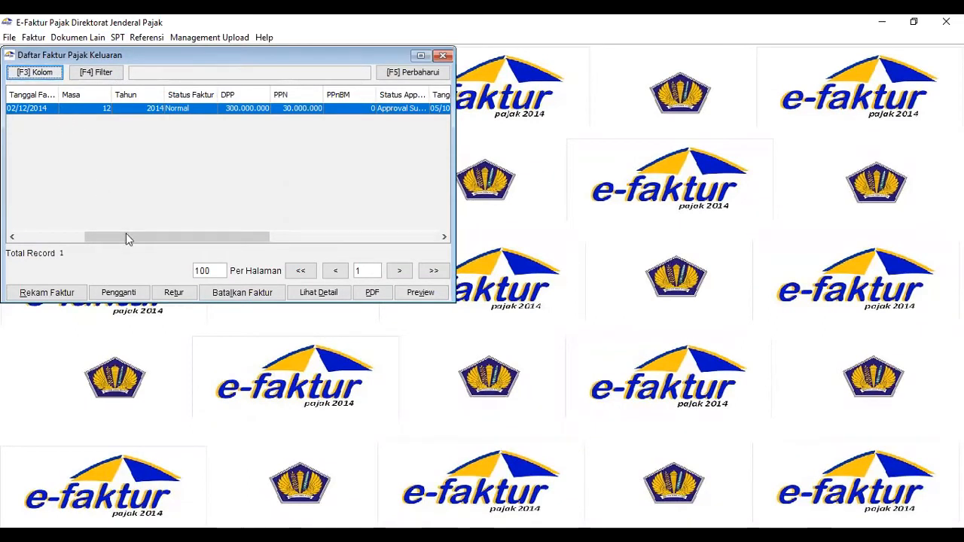
left_click(175, 293)
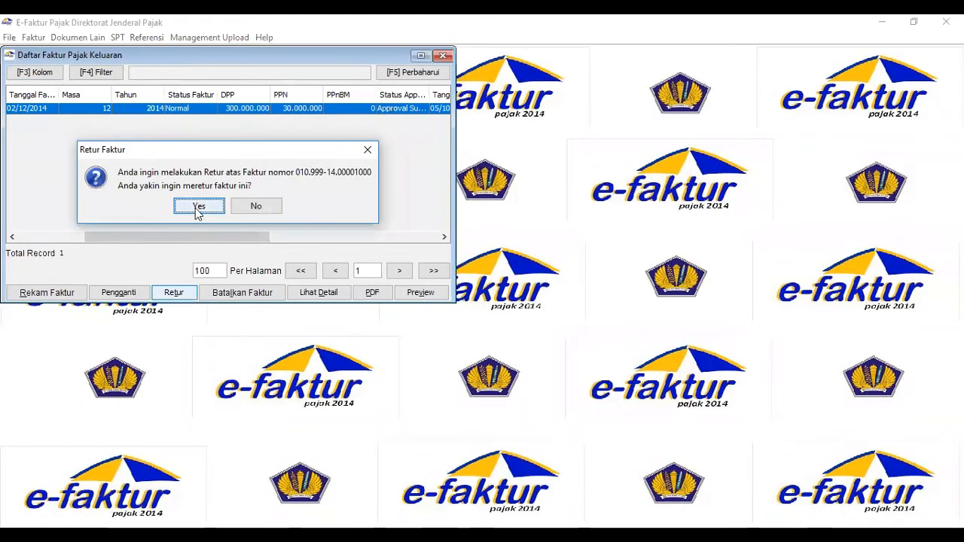
left_click(197, 209)
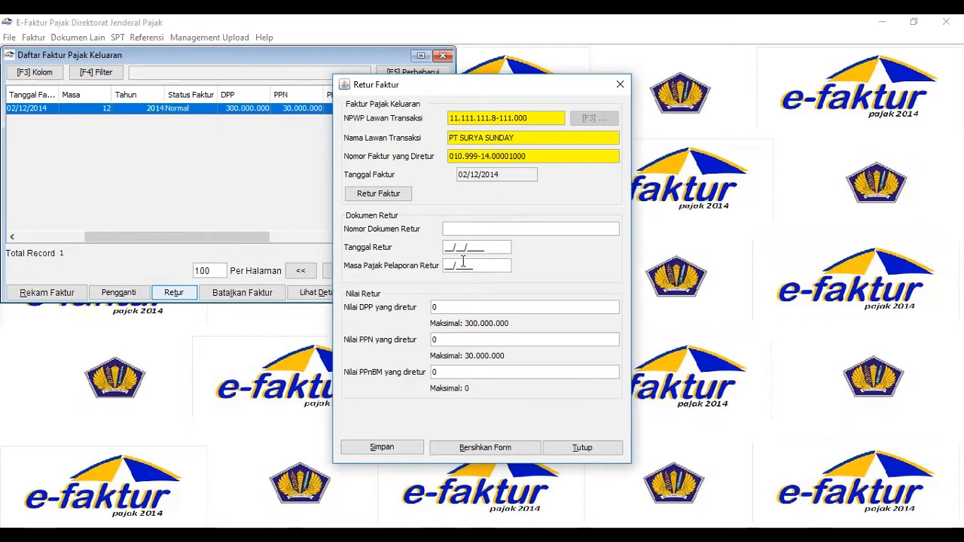
Enter 005/NR/IX/2014 as the return document number.
type("005/NR/IX/20")
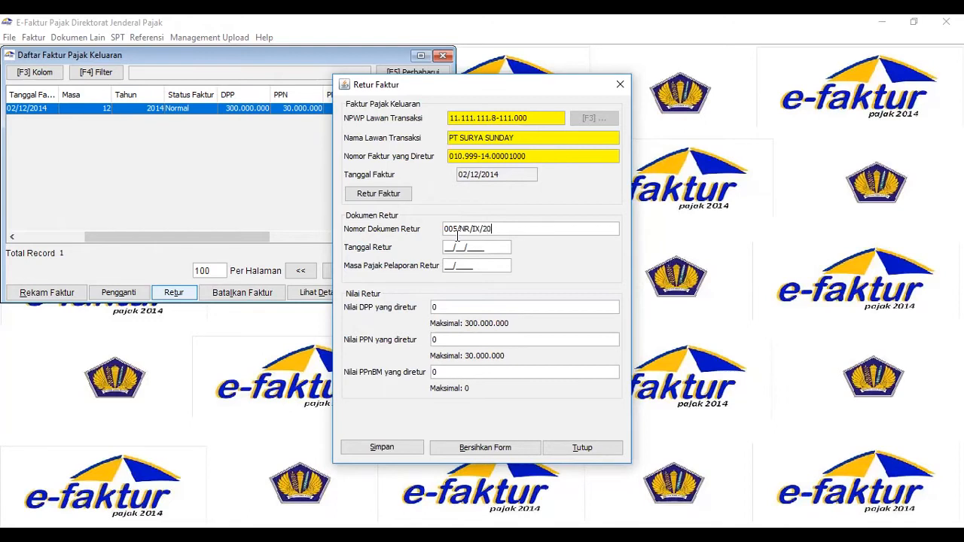
type("14")
type("10")
type("12/")
key("Tab")
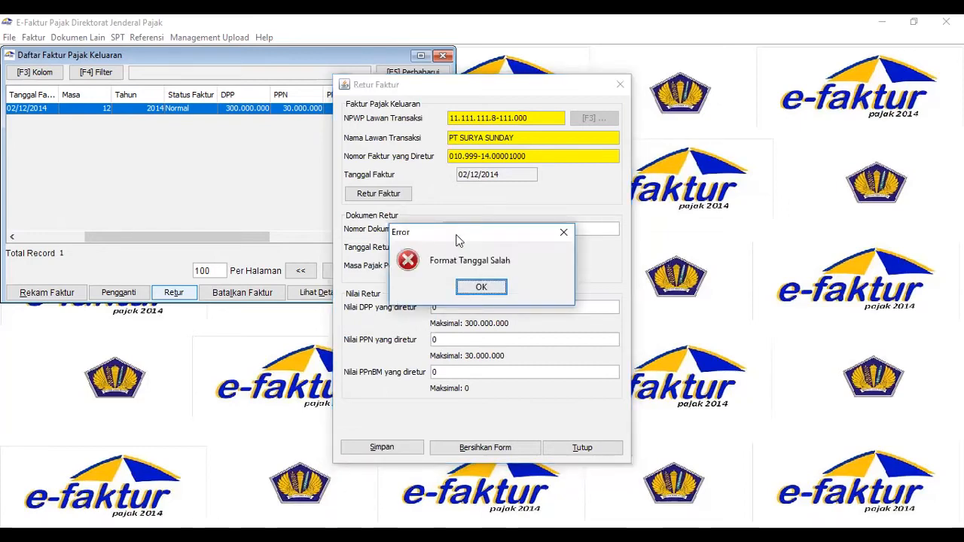
left_click(504, 291)
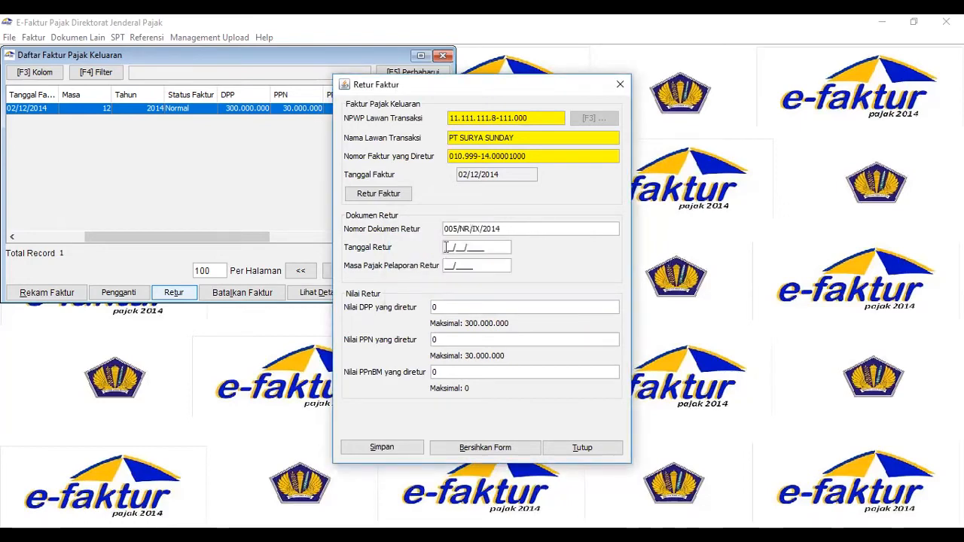
Set the return date to 10/12/2014 and the return's tax reporting period to 12/2014.
type("10/12/2014")
left_click(446, 265)
type("122014")
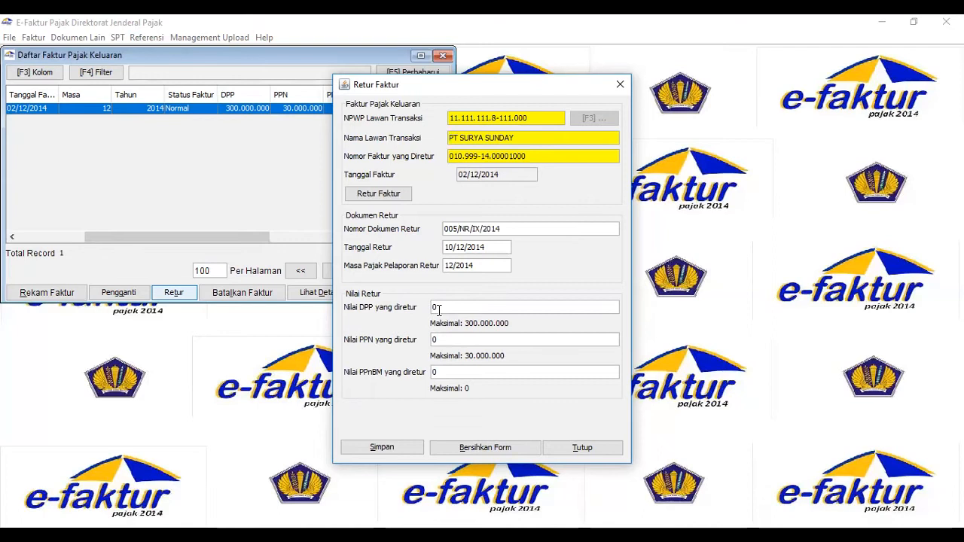
Set the returned DPP value to 40.000.000.
type("4000000")
key("Tab")
left_click(441, 305)
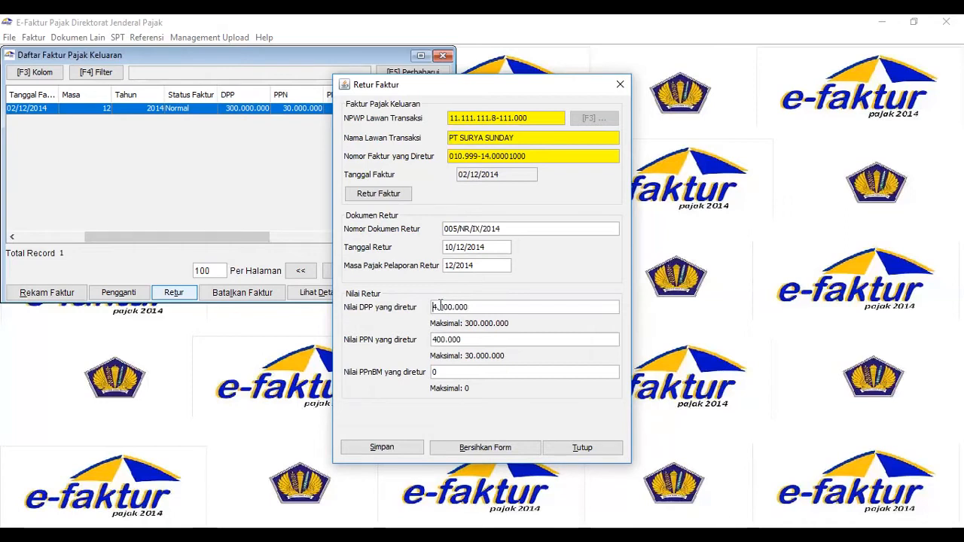
left_click(477, 307)
type("0")
key("Tab")
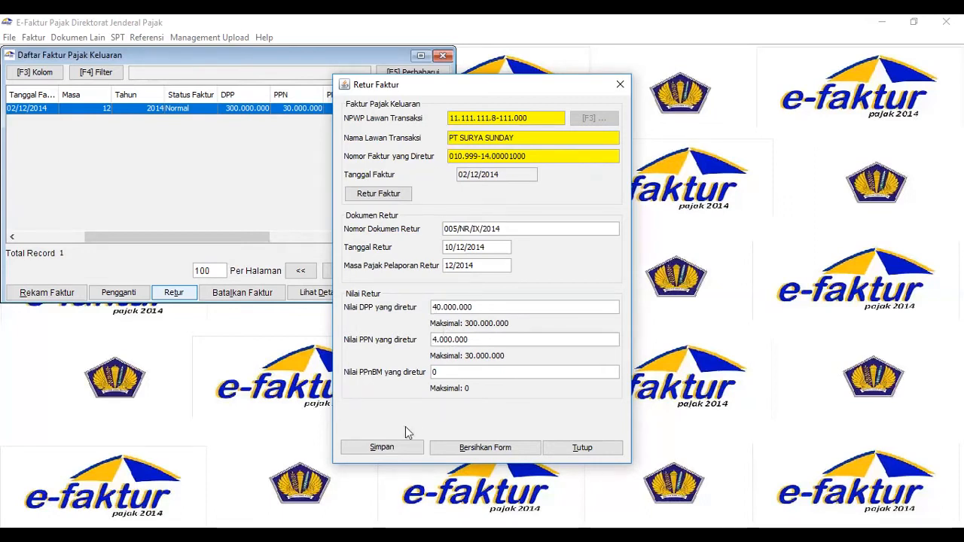
Save the invoice return and close the output tax invoice list.
left_click(390, 448)
left_click(482, 307)
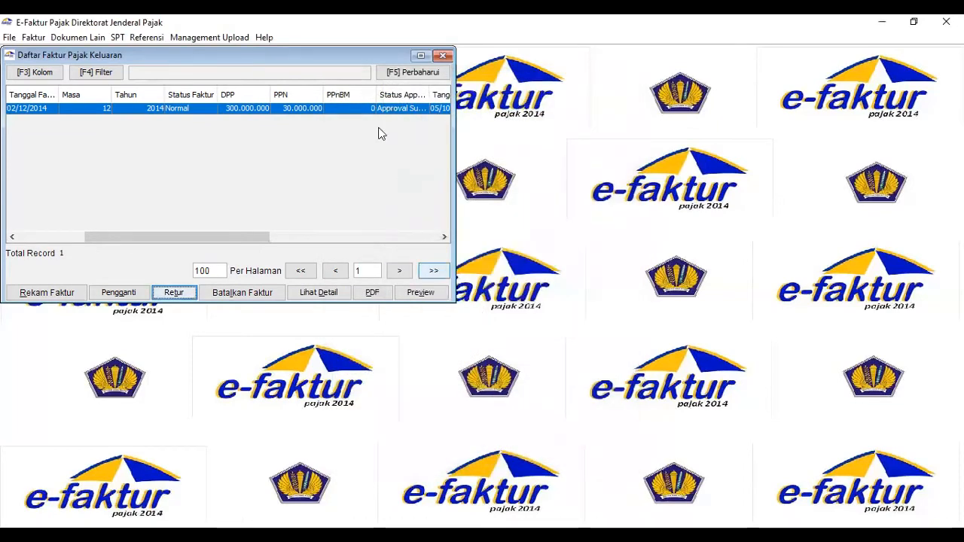
left_click(445, 57)
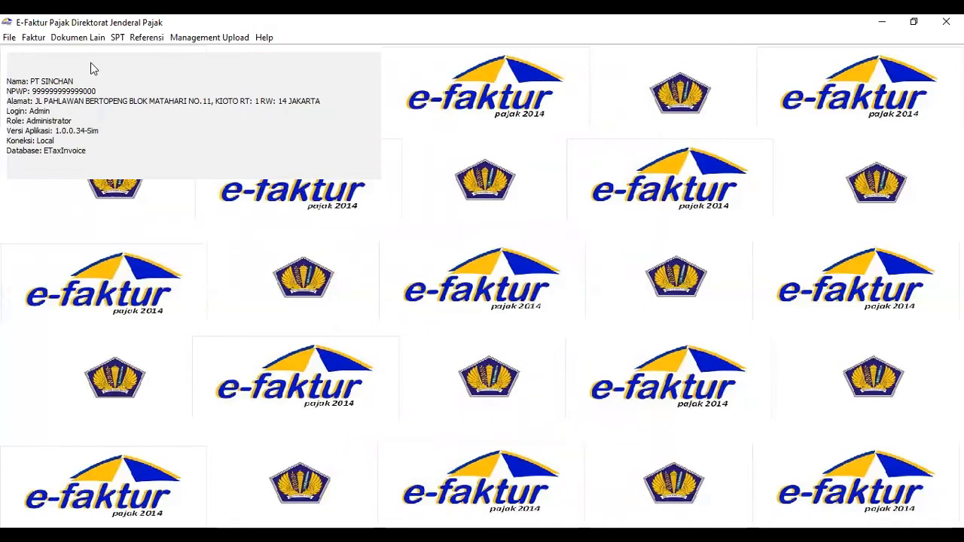
Upload the 005/NR/IX/2014 return of PT SURYA SUNDAY from the output tax invoice return list.
left_click(34, 39)
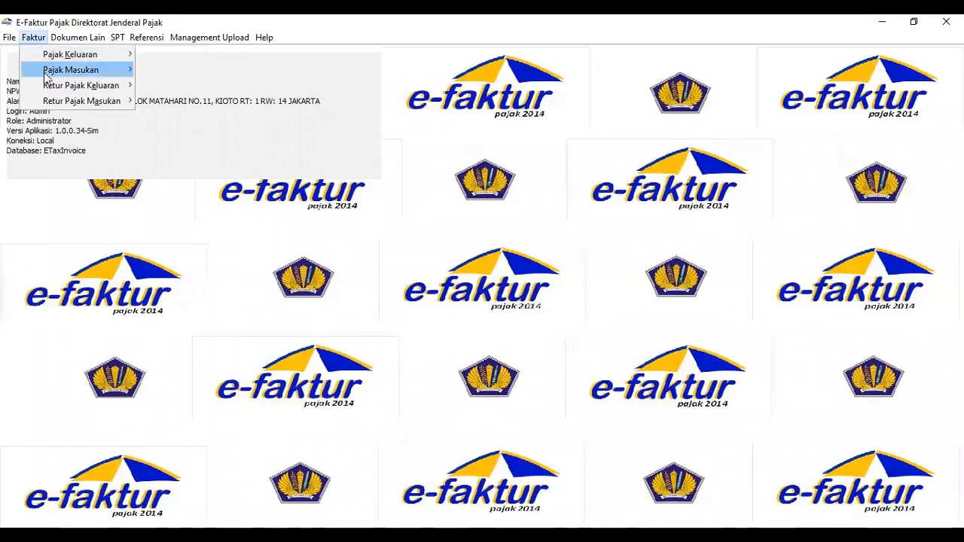
mouse_move(50, 86)
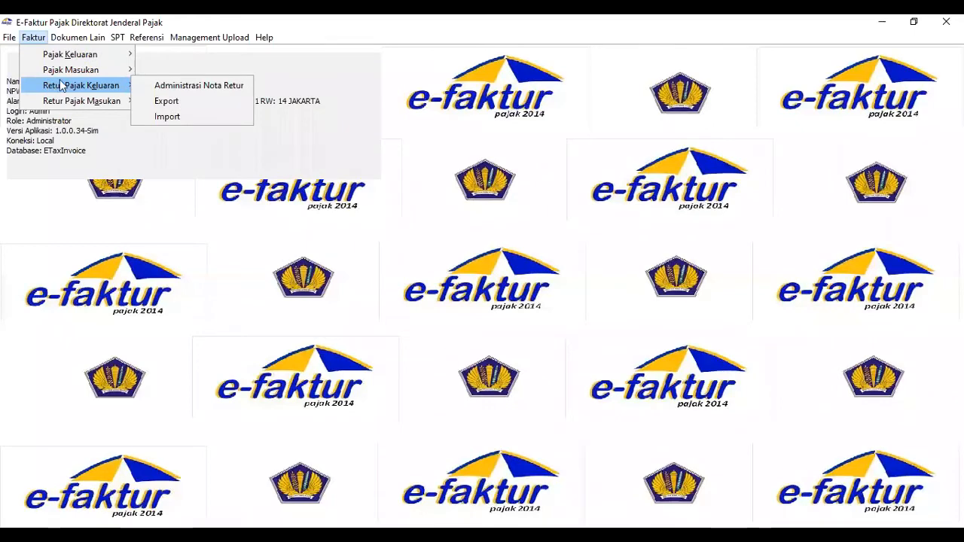
left_click(139, 86)
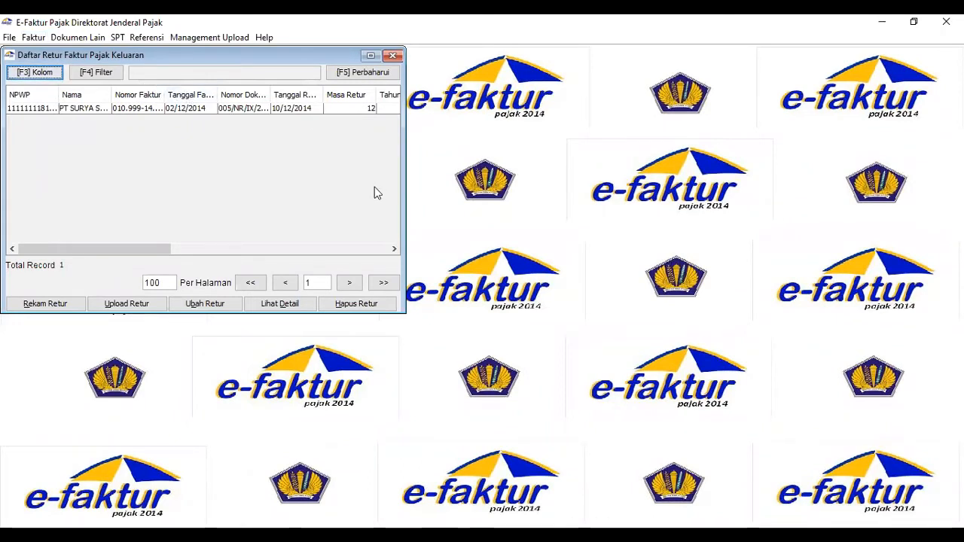
left_click(310, 110)
left_click_drag(393, 251, 393, 256)
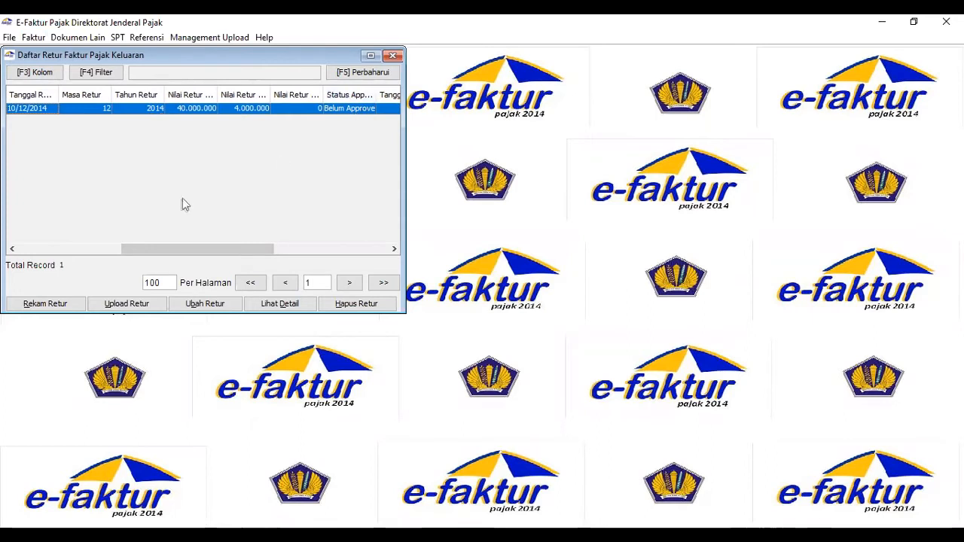
left_click(116, 306)
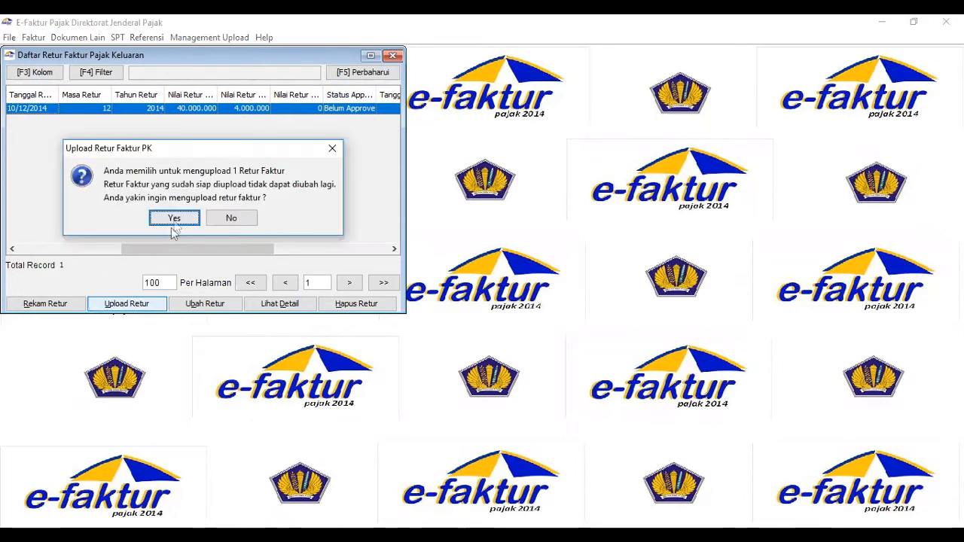
left_click(195, 219)
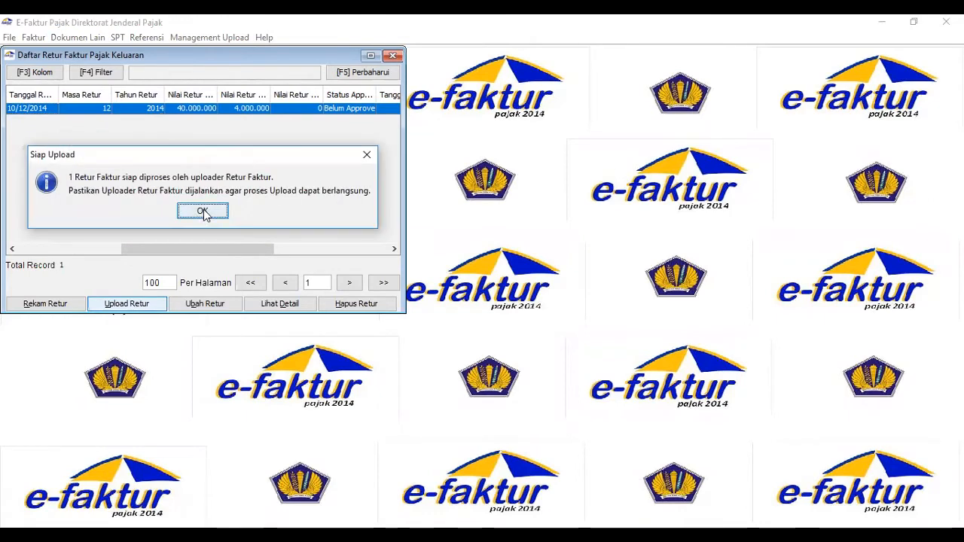
left_click(203, 211)
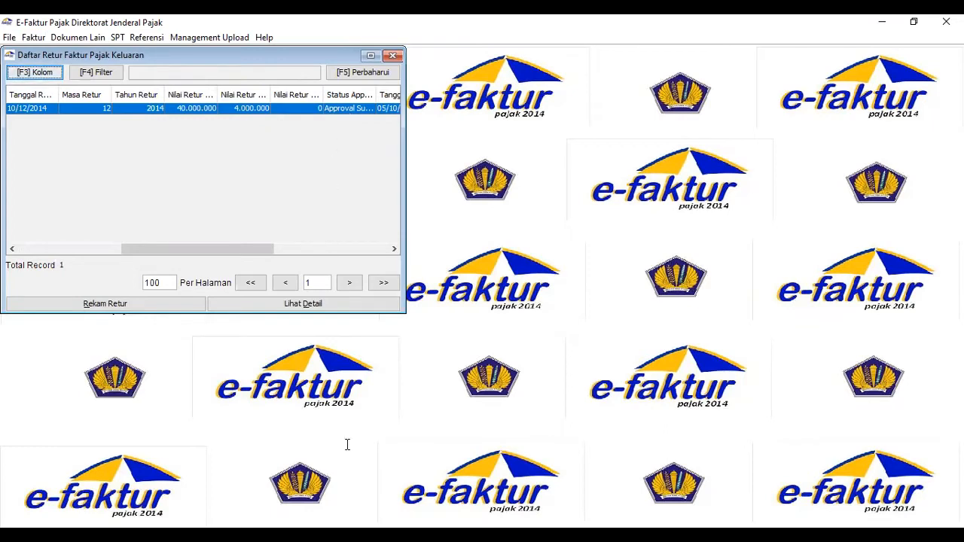
Consult the export transaction to PT. JORDAN JASON in the Word document and close the output tax return list in e-Faktur.
key("alt+Tab")
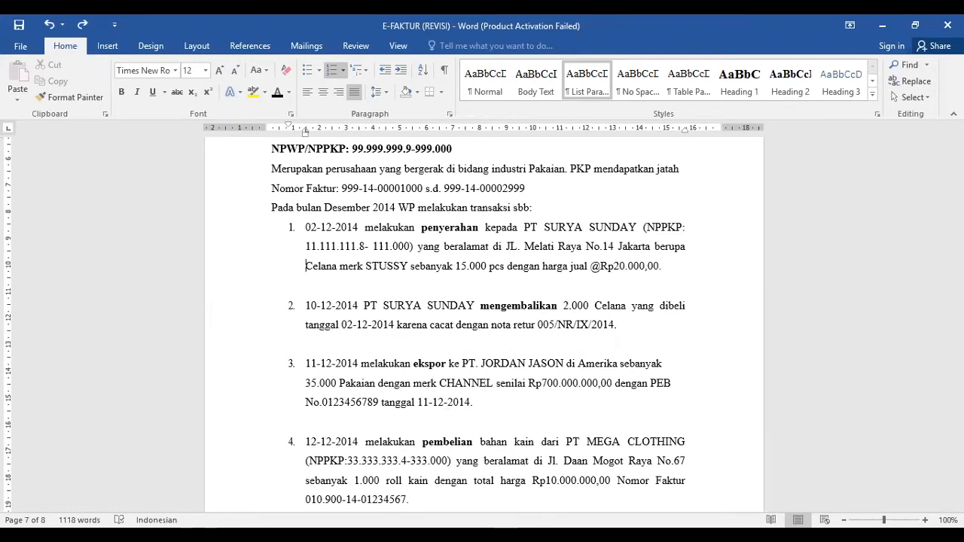
left_click(315, 453)
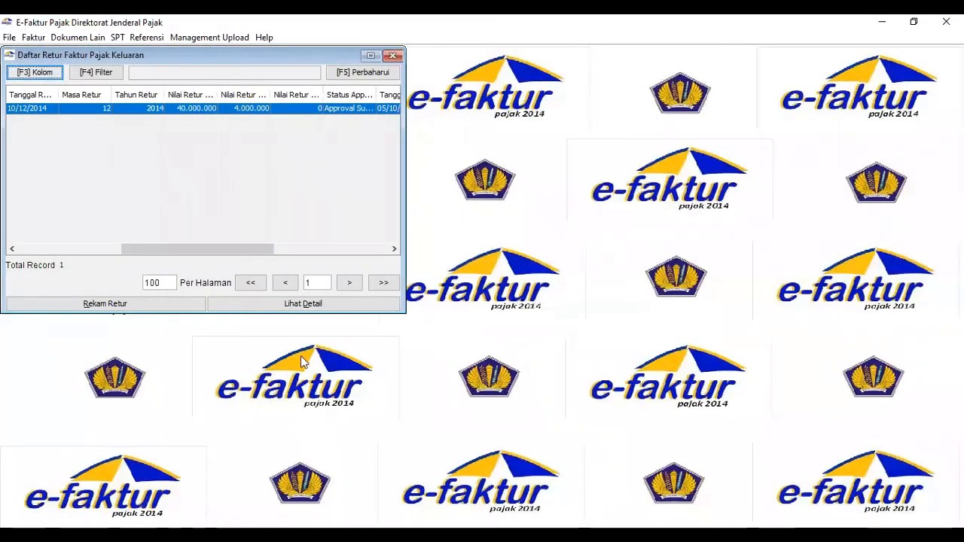
left_click(392, 57)
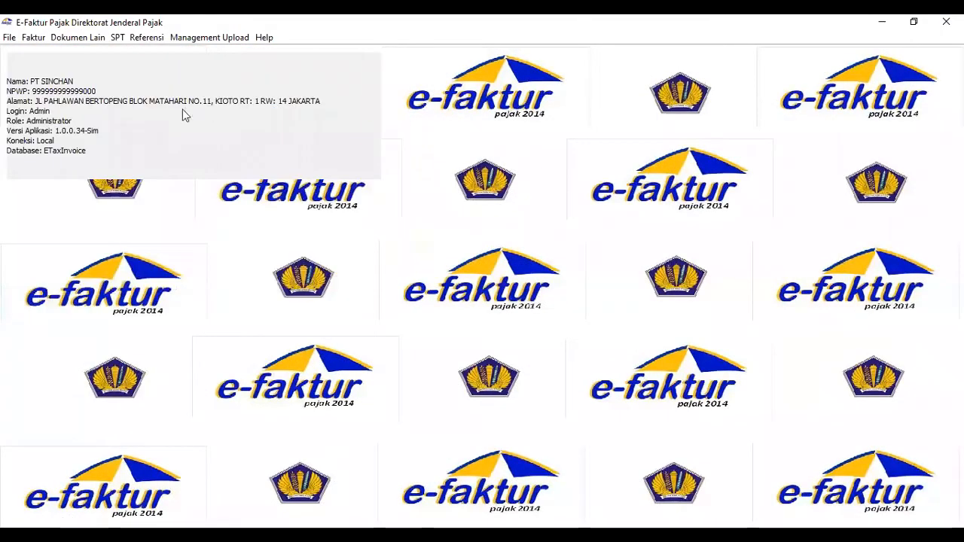
Start a new other-document record for output tax with transaction type 2 - Penyerahan Luar Negeri/Ekspor.
left_click(80, 38)
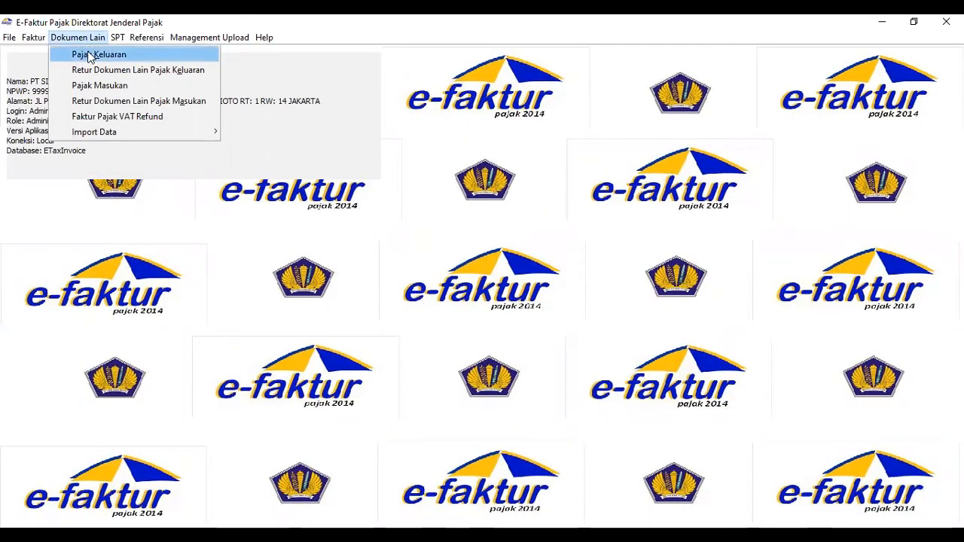
left_click(89, 57)
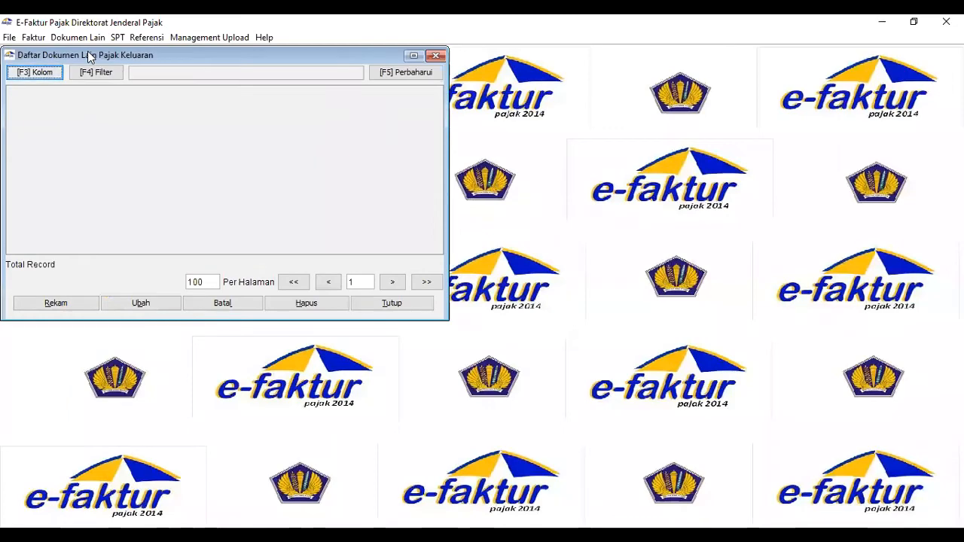
left_click(77, 303)
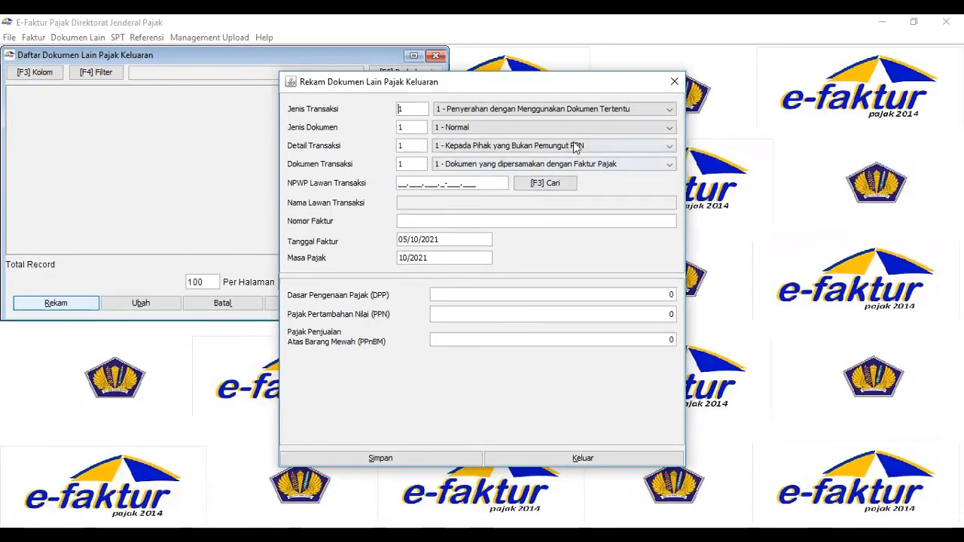
left_click(670, 110)
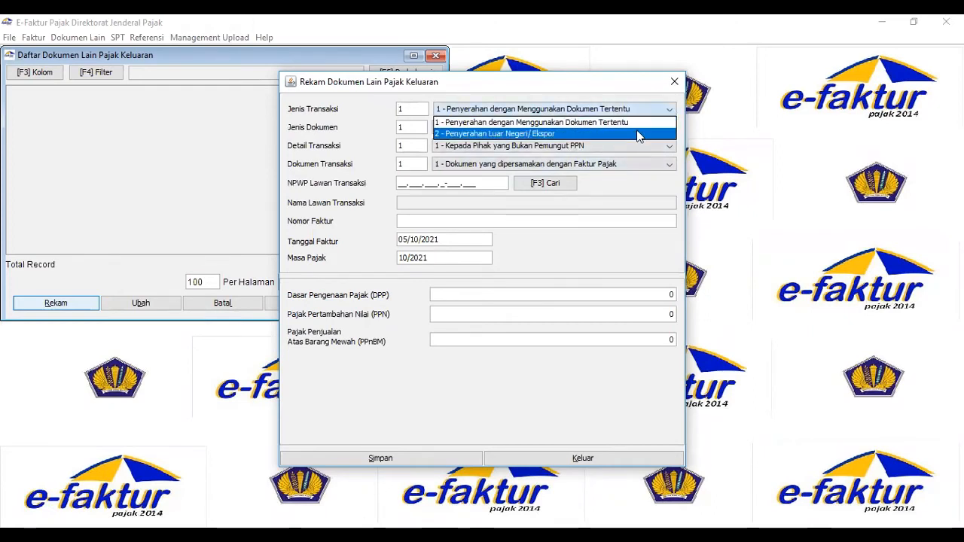
left_click(637, 134)
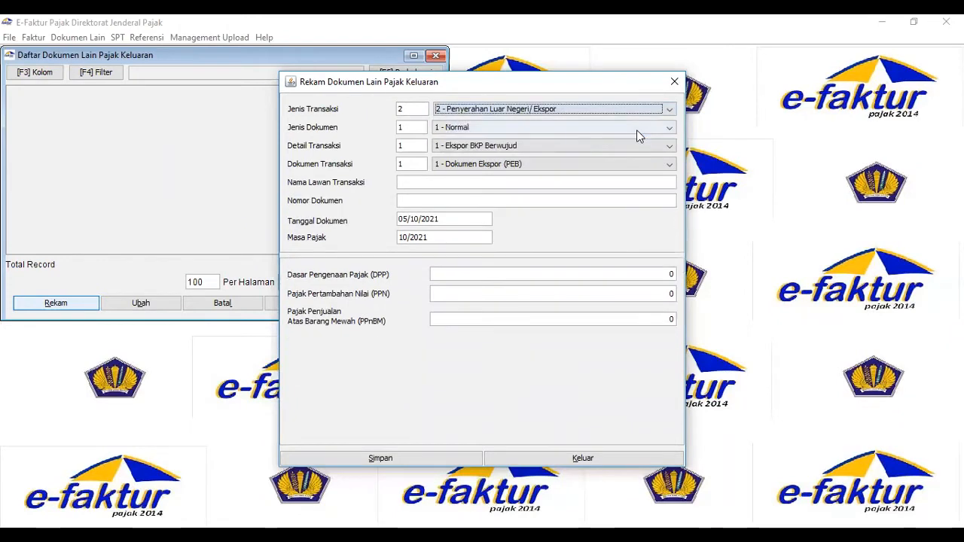
Enter PT JORDAN JASON as the counterparty name of the export document.
left_click(486, 183)
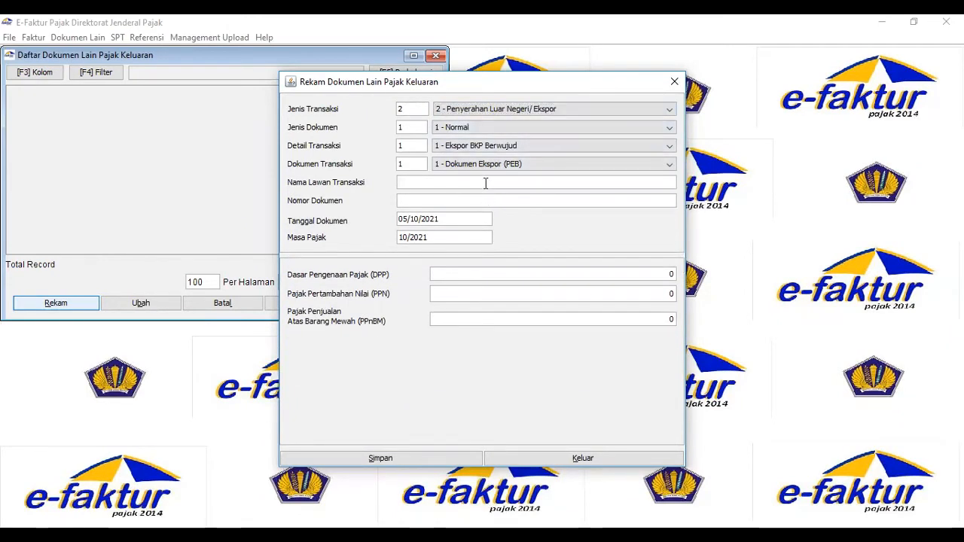
type("P")
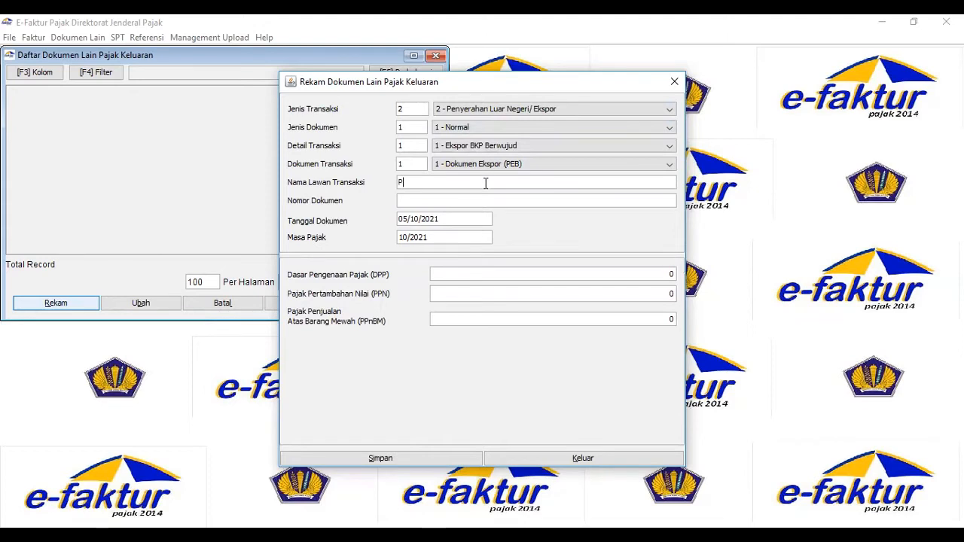
type("T JORDAN JA")
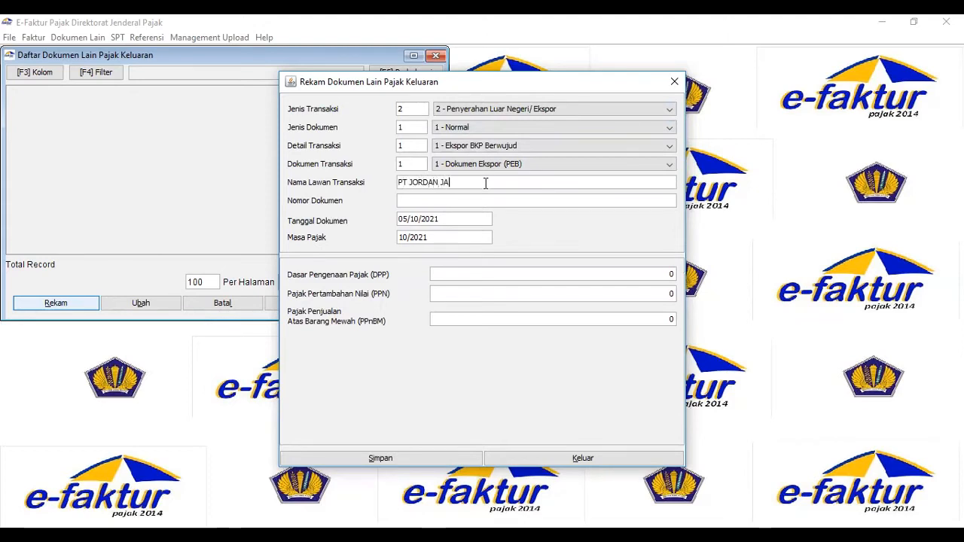
type("SON")
Enter PEB No.0123456789 as the export document number.
left_click(468, 205)
type("PEB NO.")
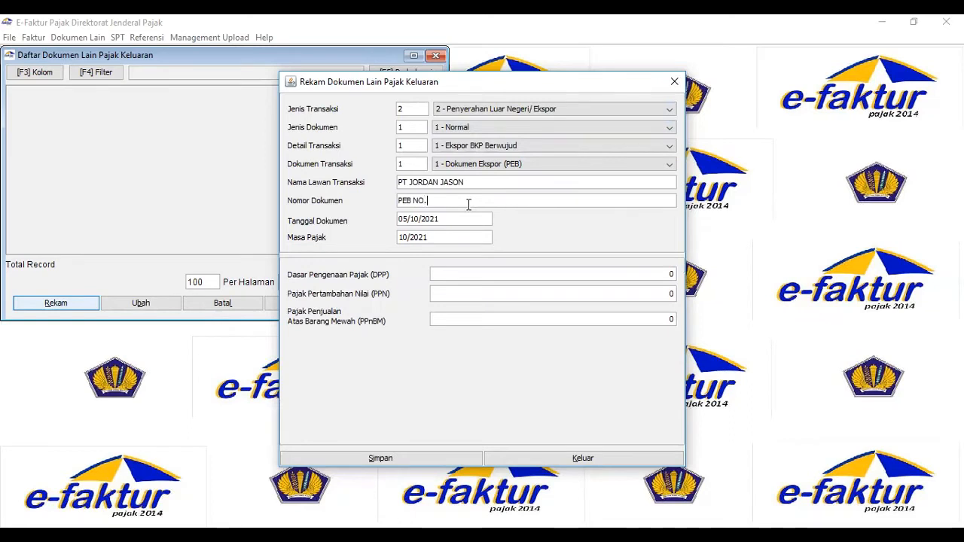
type("0123456")
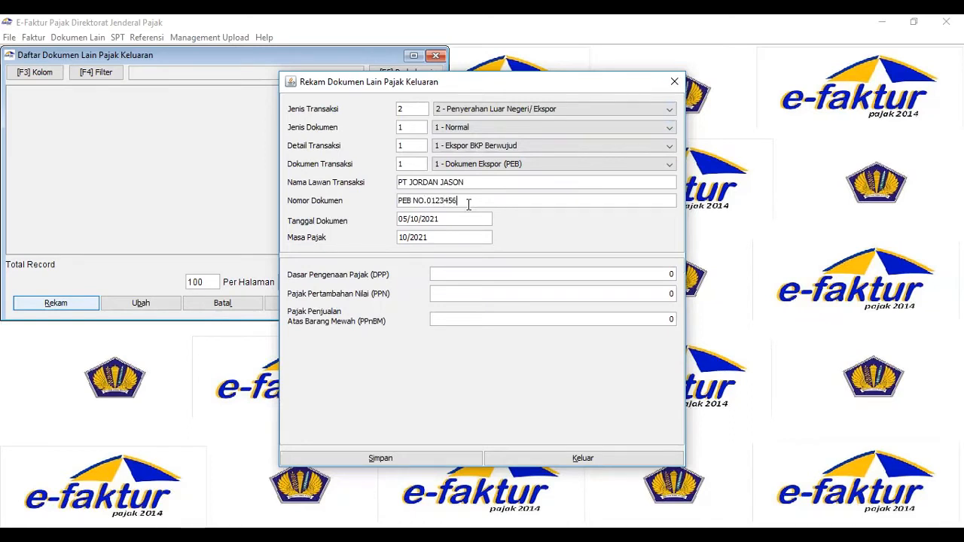
type("789")
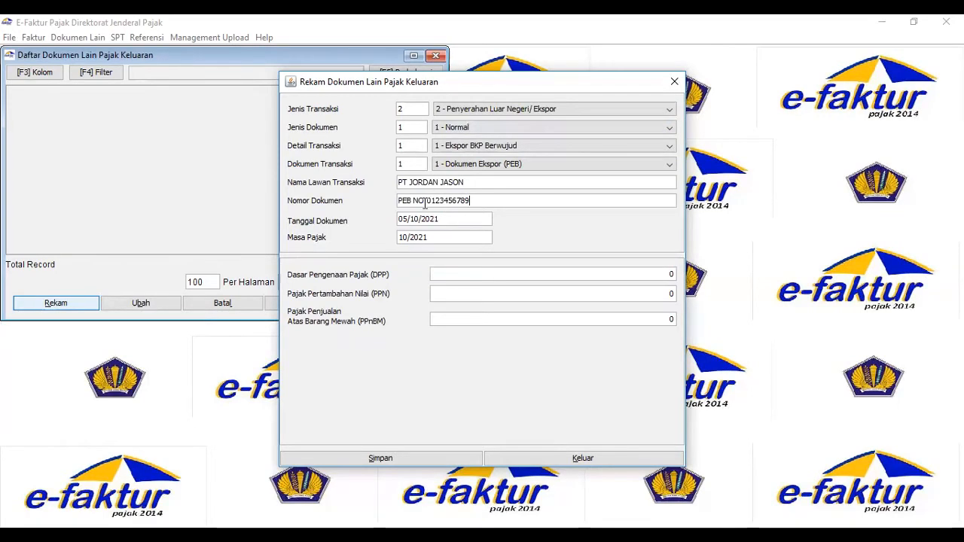
left_click(424, 202)
key("BackSpace")
type("o")
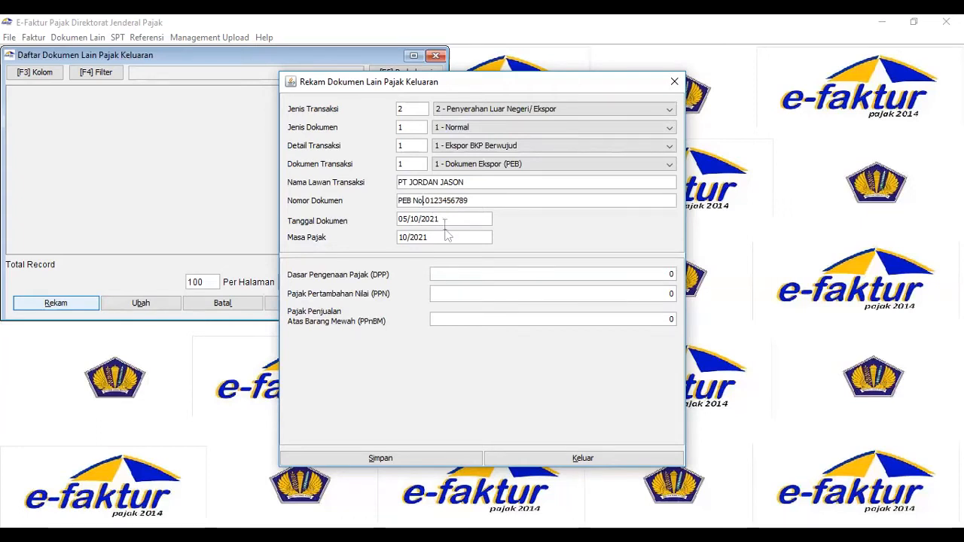
Set the export document's date to 11/12/2014 and its tax period to 12/2014.
left_click(406, 219)
type("12")
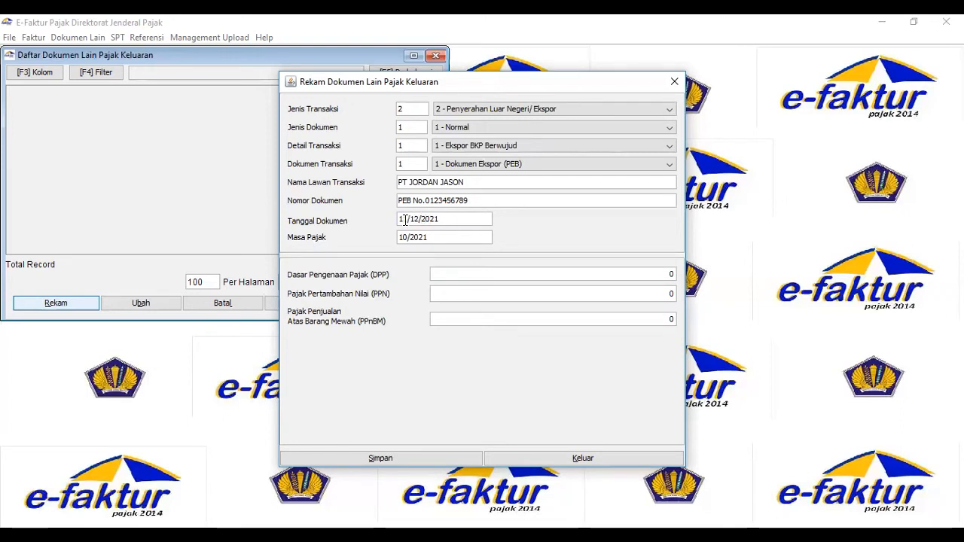
type("42014")
Set the export document's DPP to 700.000.000.
type("700000000")
key("Tab")
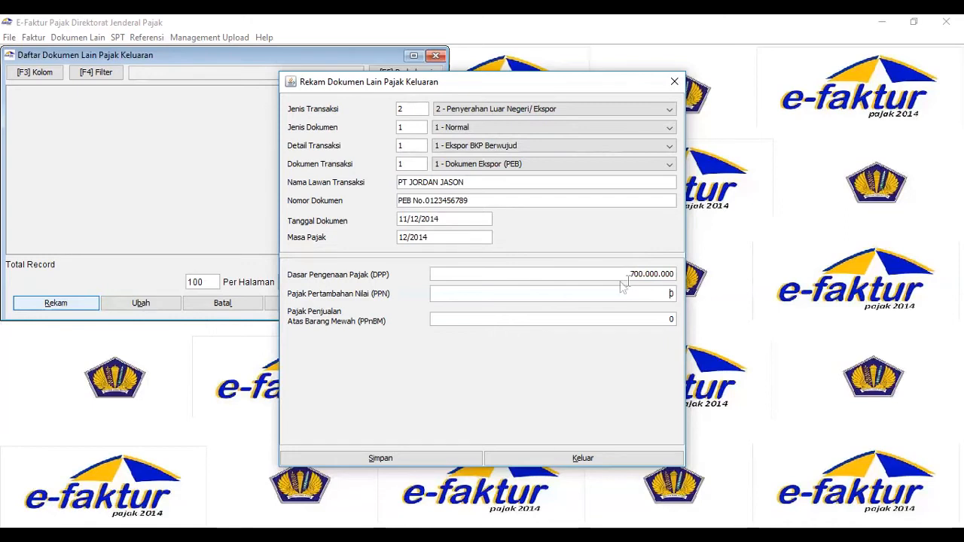
Save the export document without creating another one and close the list of other output tax documents.
left_click(422, 461)
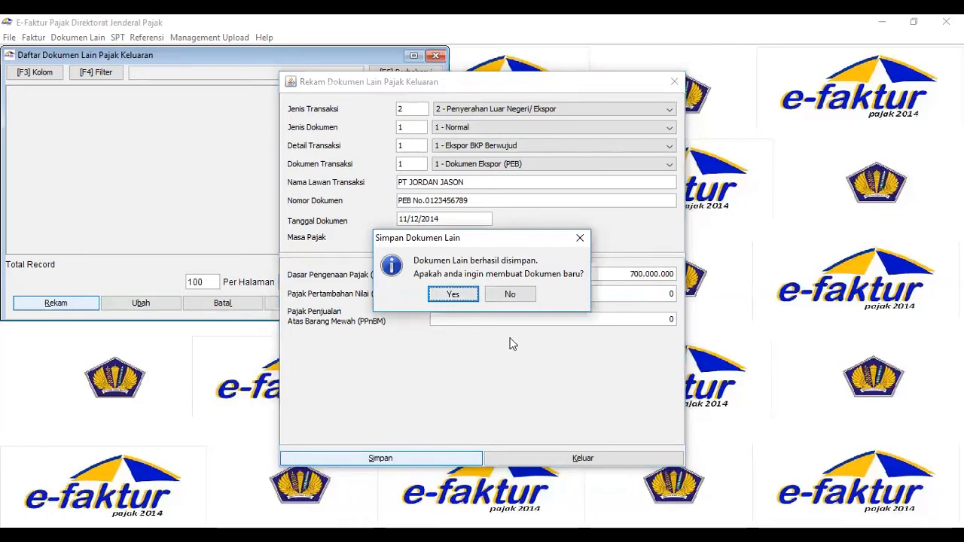
left_click(512, 296)
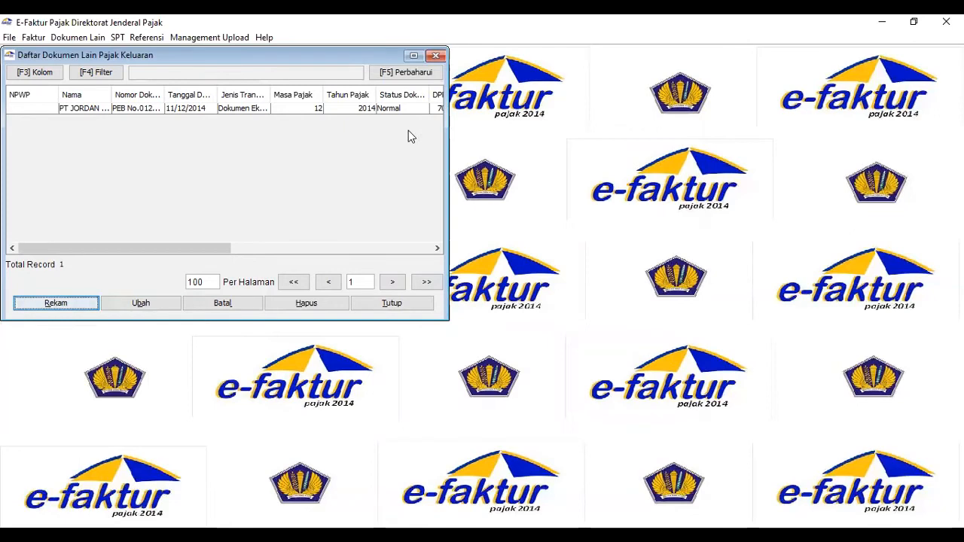
left_click(435, 57)
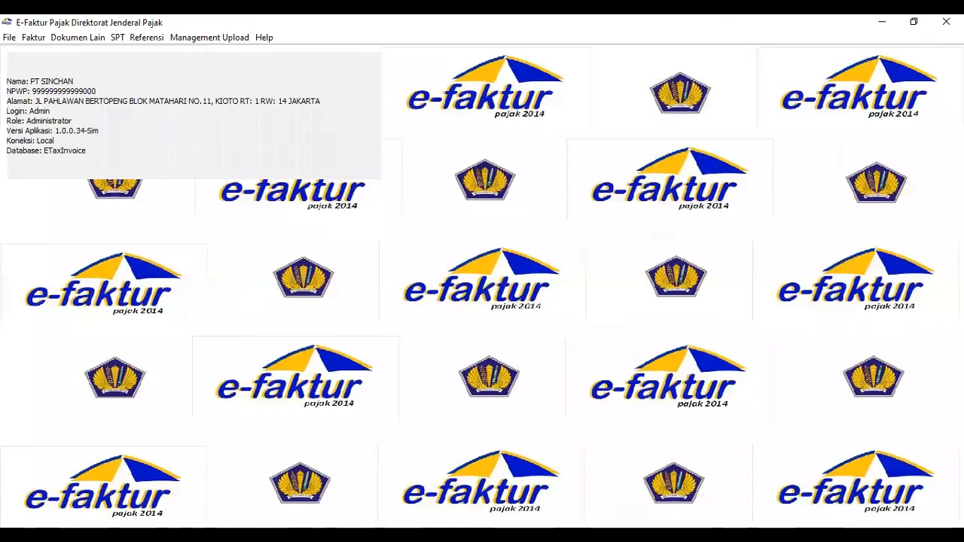
Consult the PT MEGA CLOTHING purchase in the Word document, and start a new input tax invoice record in e-Faktur.
key("alt+Tab")
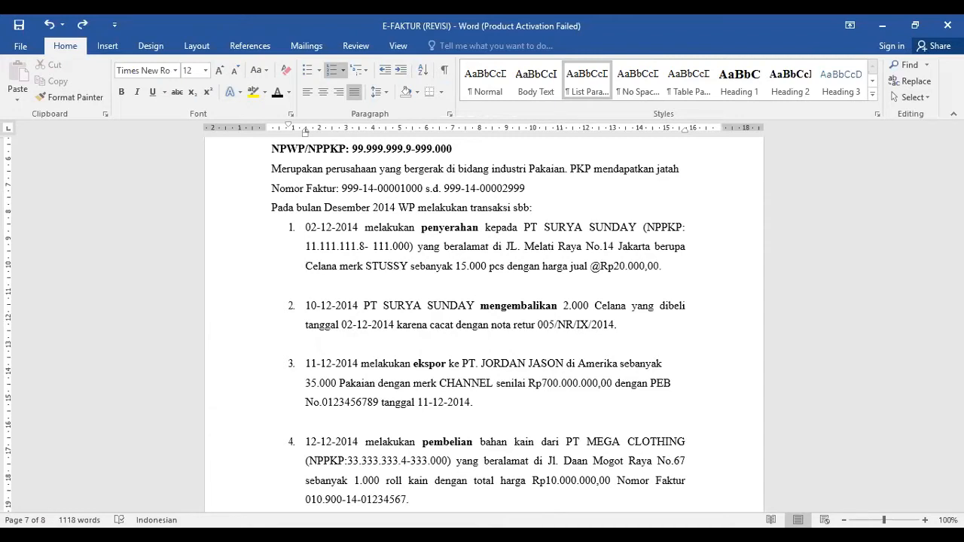
key("alt+Tab")
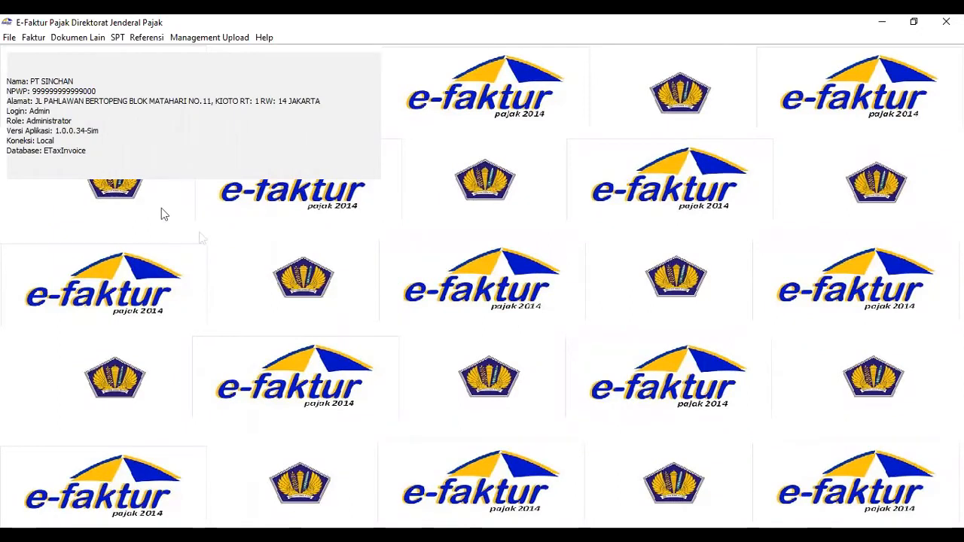
left_click(33, 42)
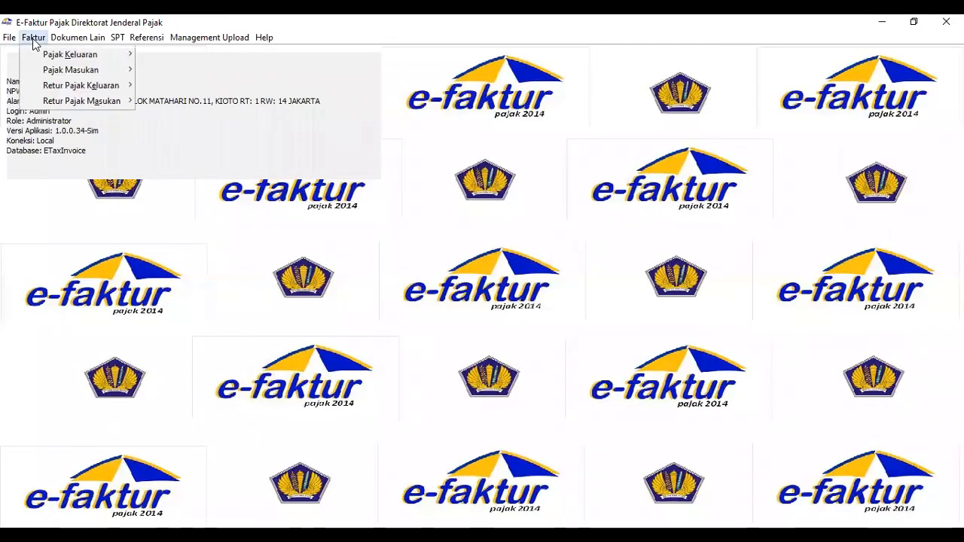
mouse_move(51, 72)
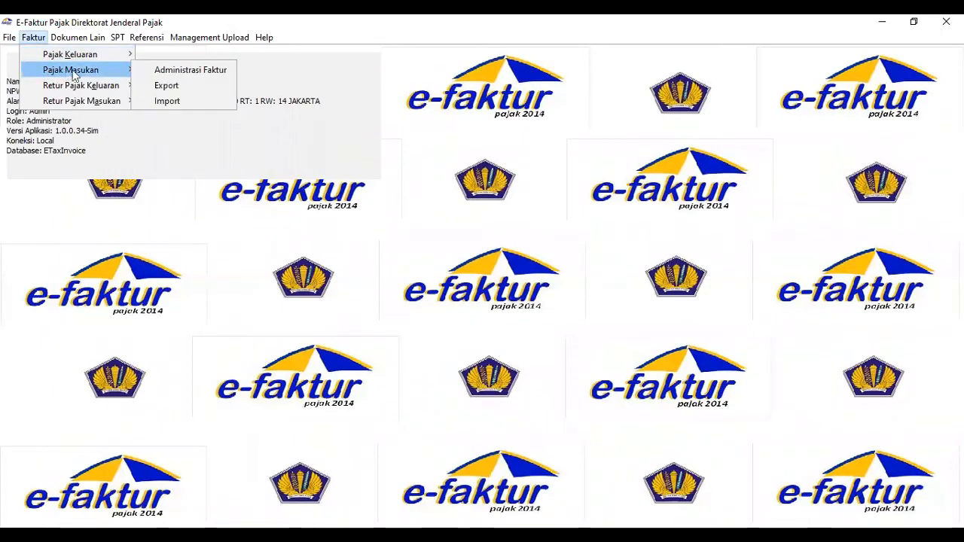
left_click(142, 70)
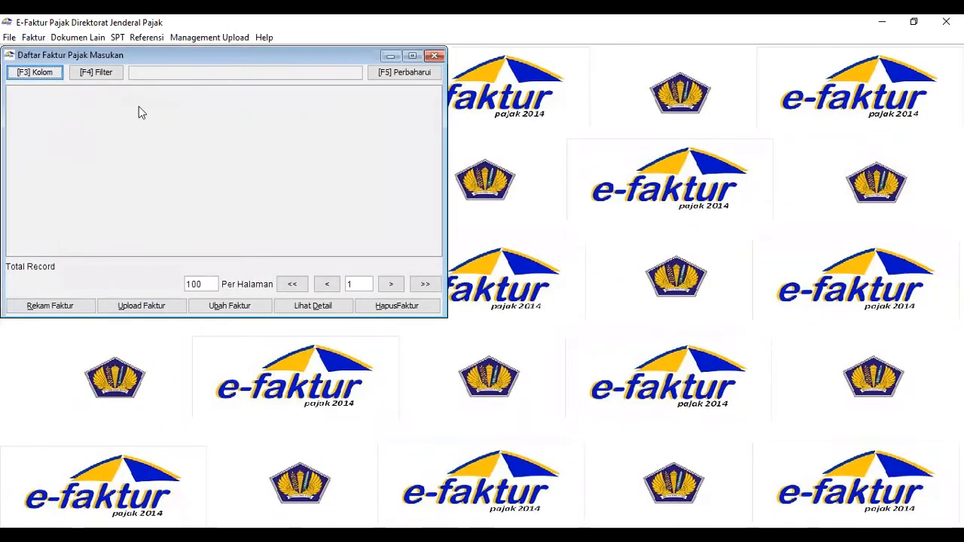
left_click(66, 309)
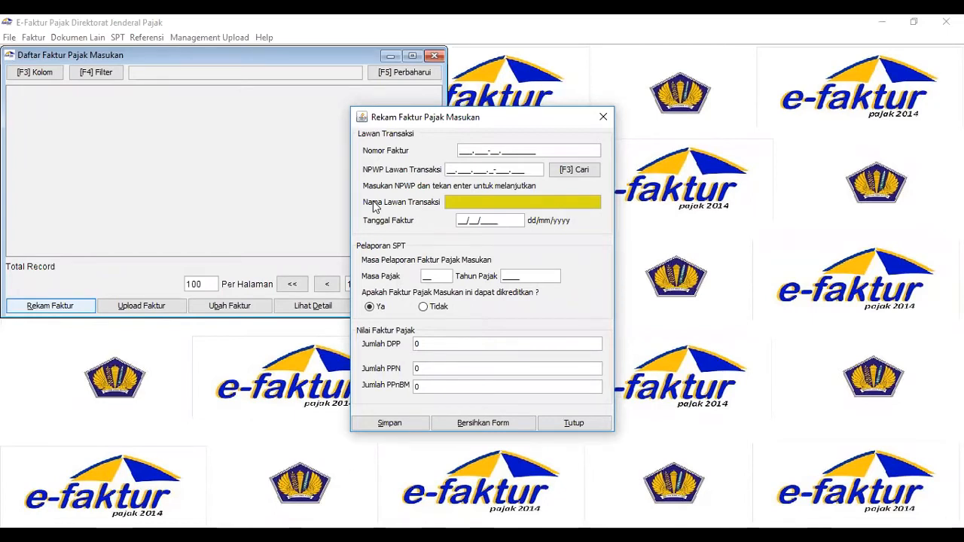
Enter 010.900-14.01234567 as the input tax invoice number.
type("010.900-14.01234567")
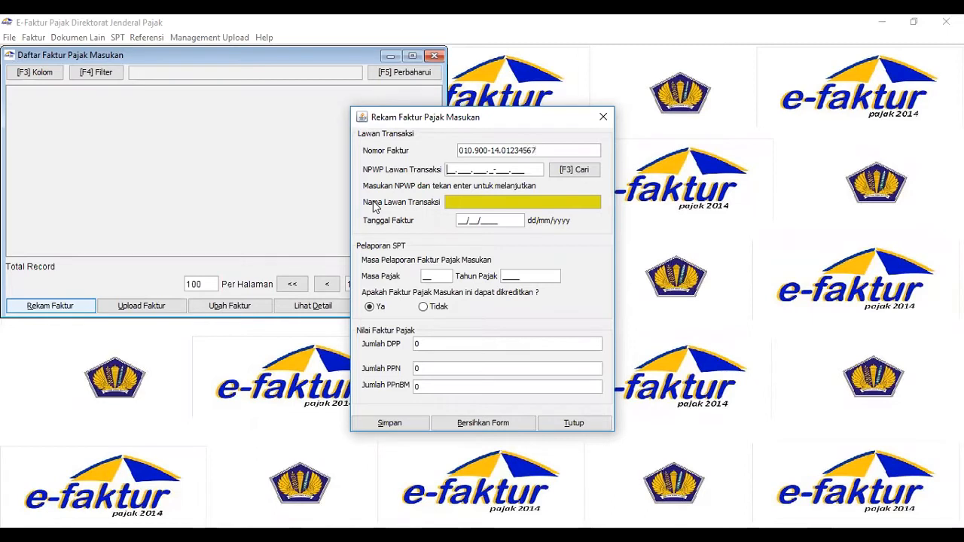
Enter the supplier's NPWP as the counterparty tax number and choose to create a new counterparty for it.
type("33.333.3")
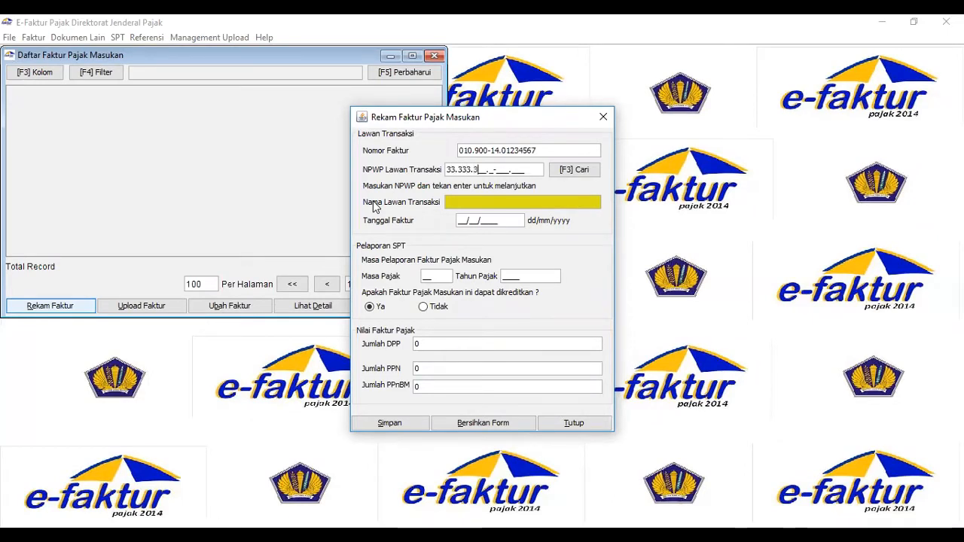
type("33.4-")
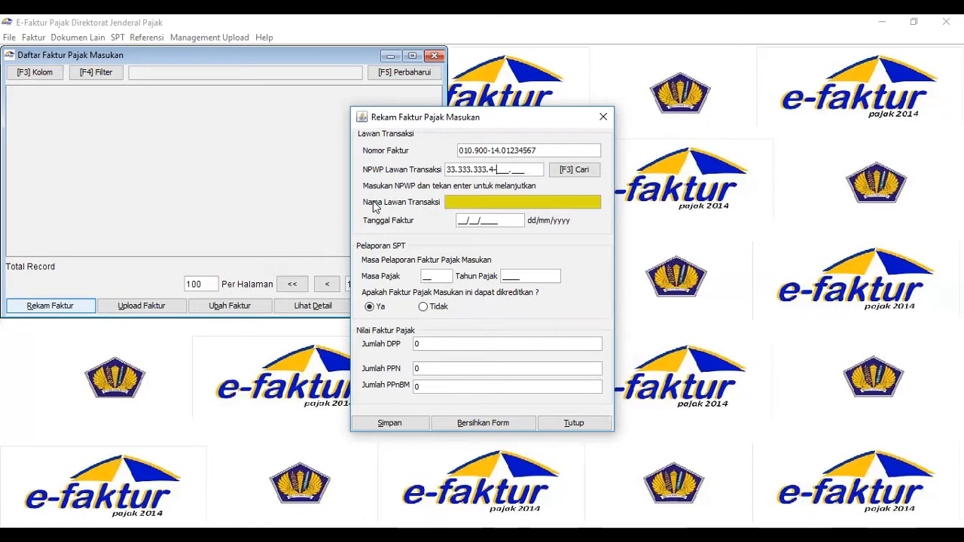
type("333.000")
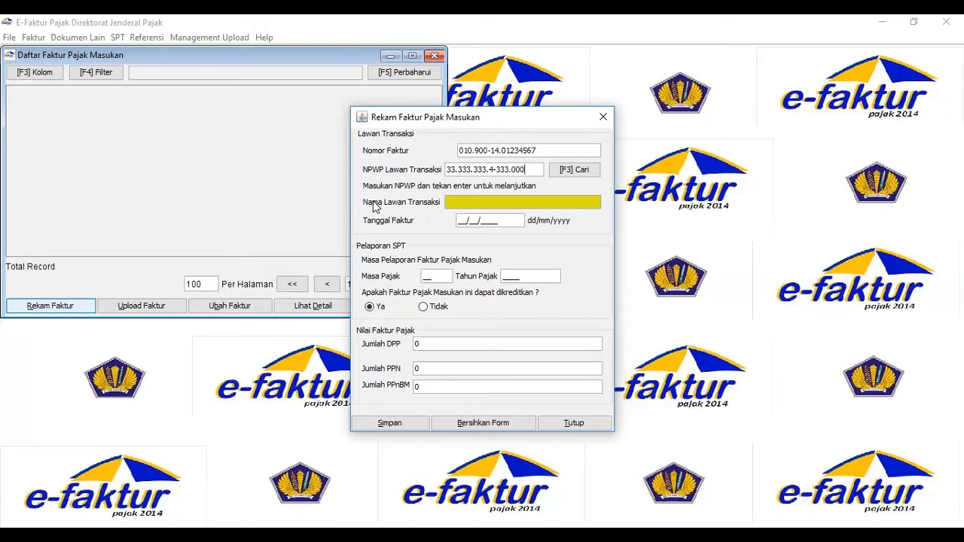
key("Return")
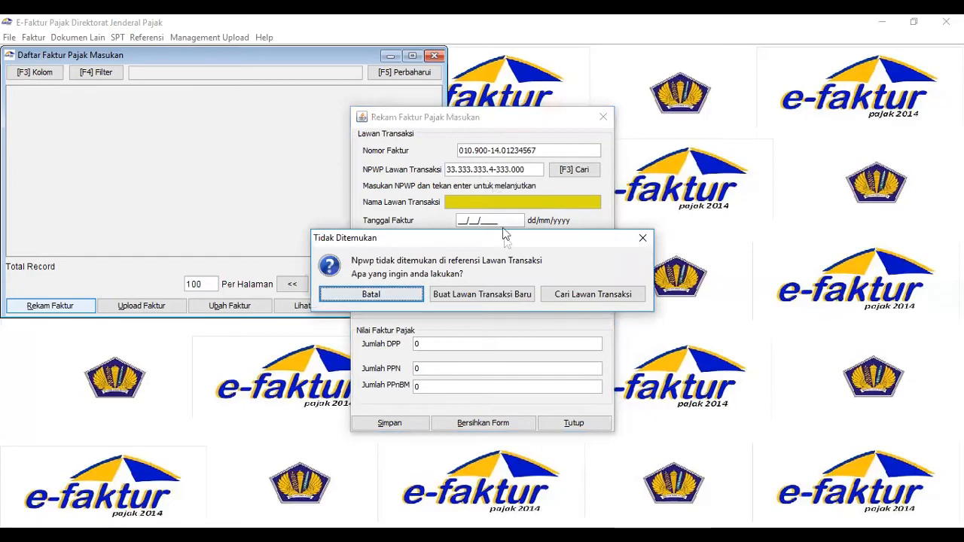
left_click(486, 297)
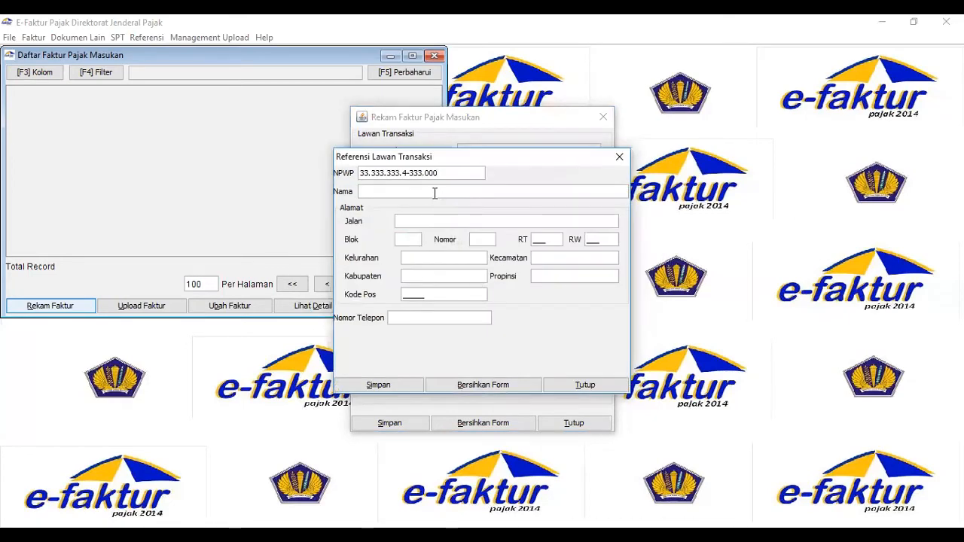
Enter PT MEGA CLOTHING as the new counterparty's name and fill in its street and block.
left_click(435, 193)
type("PT MEGA CL")
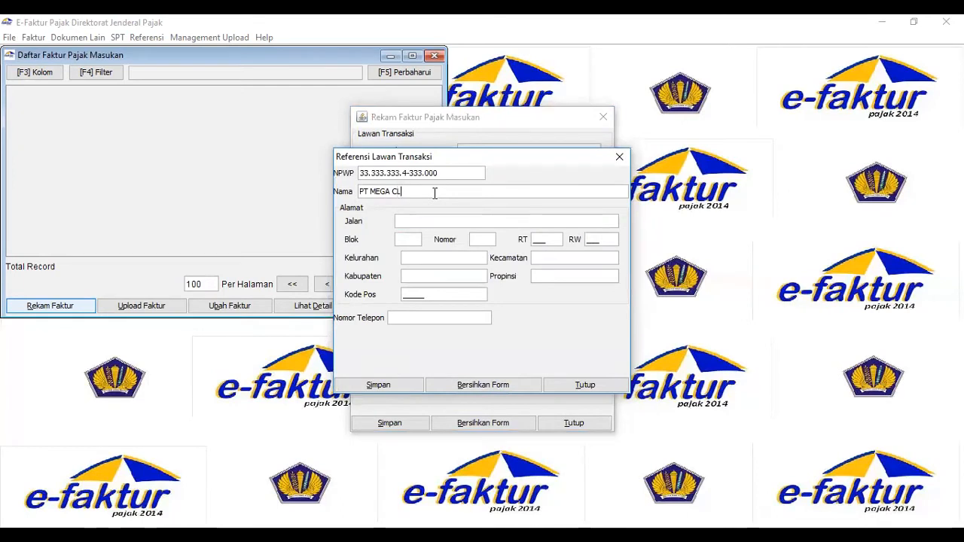
type("OTHING")
key("Tab")
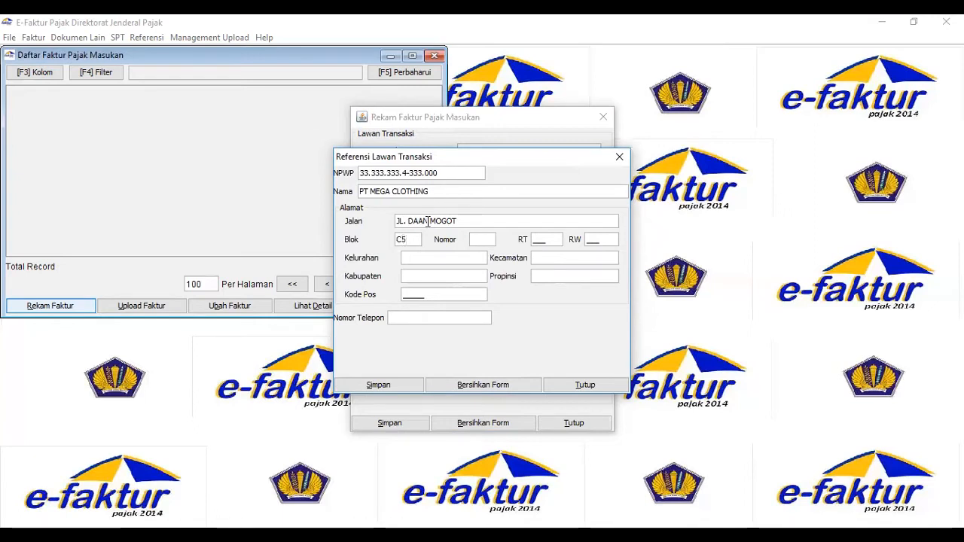
Fill in the counterparty's building number, RT, RW, kelurahan and kecamatan.
key("Tab")
type("010")
type("002")
key("Tab")
type("KEDOYA")
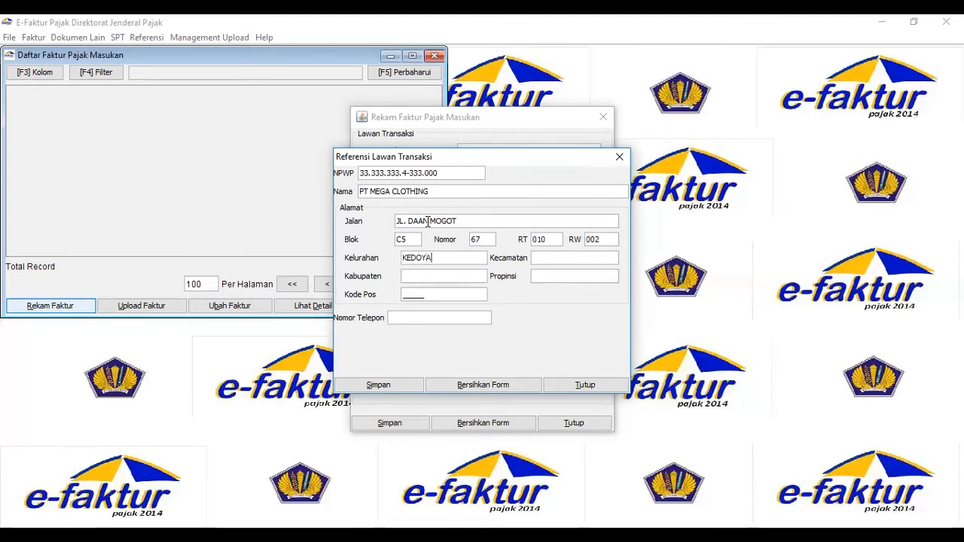
key("Tab")
type("KEMBANGAN")
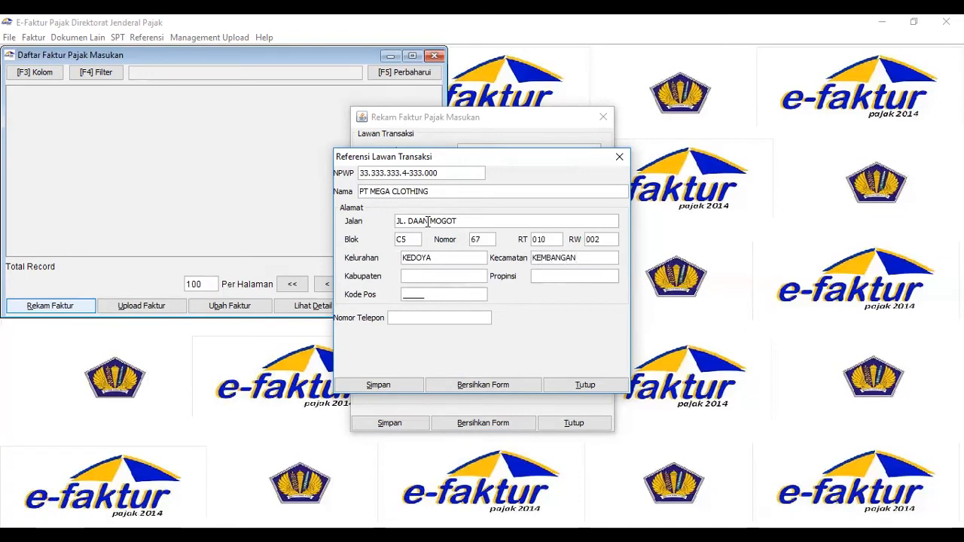
Fill in the kabupaten, province and postal code of the PT MEGA CLOTHING address.
key("Tab")
type("JAKARTA")
key("Tab")
type("DKI JAKARTA")
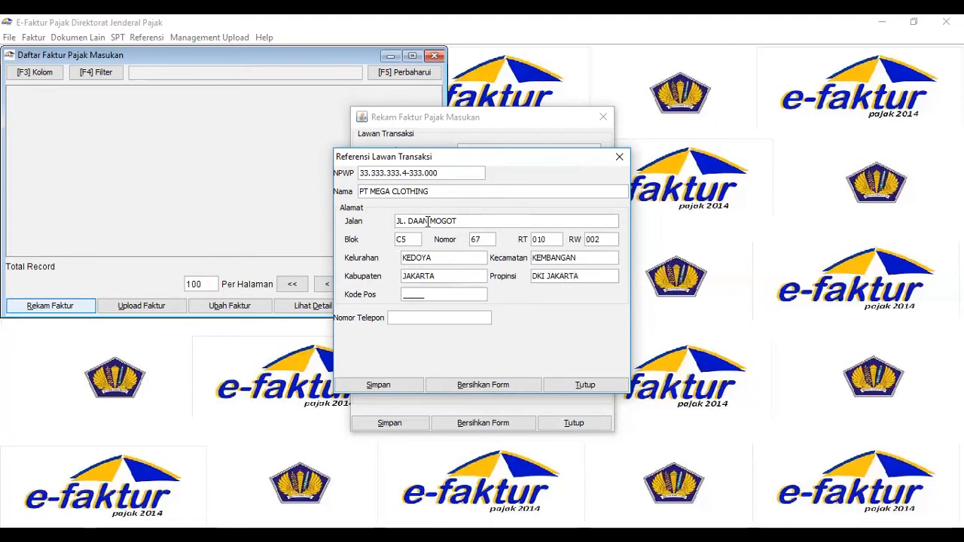
type("11")
type("520")
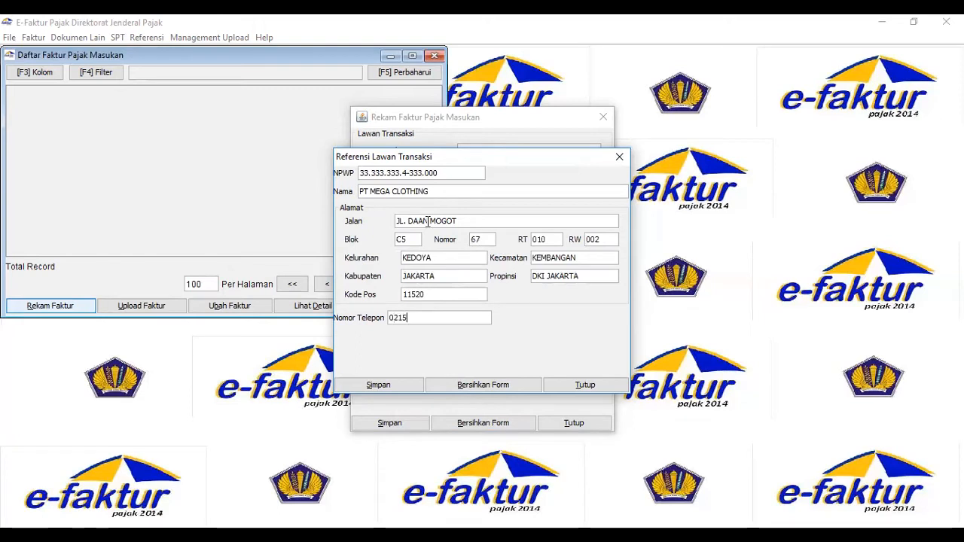
Enter the counterparty's phone number and save the PT MEGA CLOTHING reference record.
left_click(399, 387)
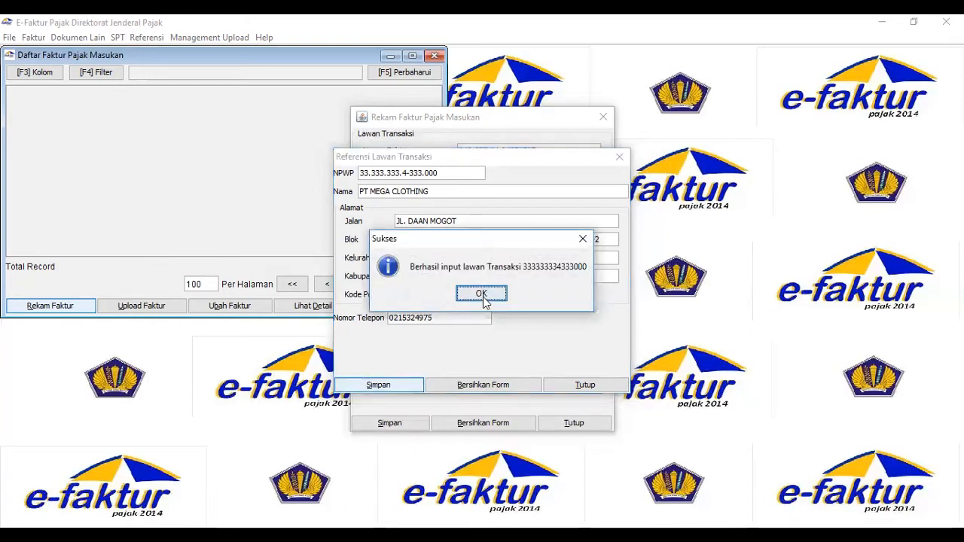
left_click(484, 299)
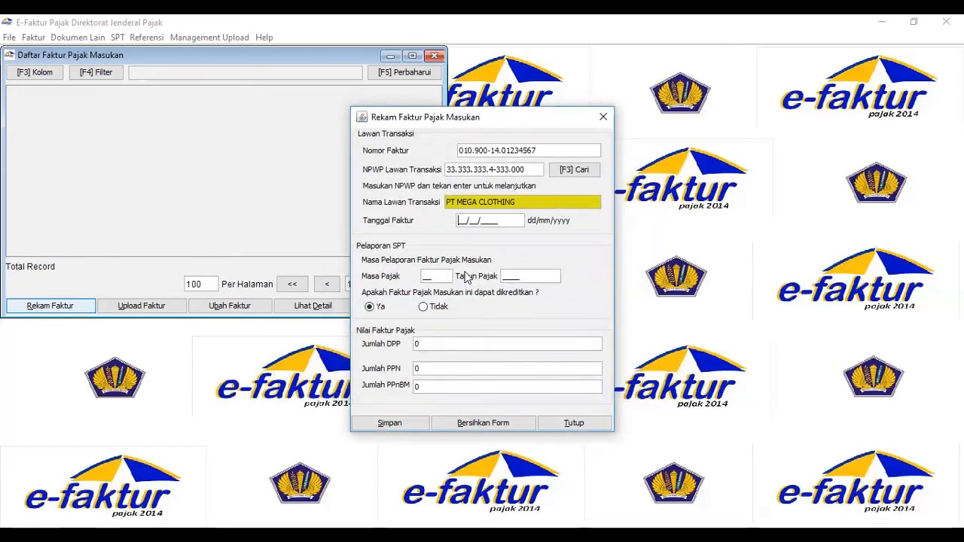
Set the input tax invoice date to 12/12/2014 and its reporting period to month 12 of 2014.
type("12/12/2014")
left_click(429, 277)
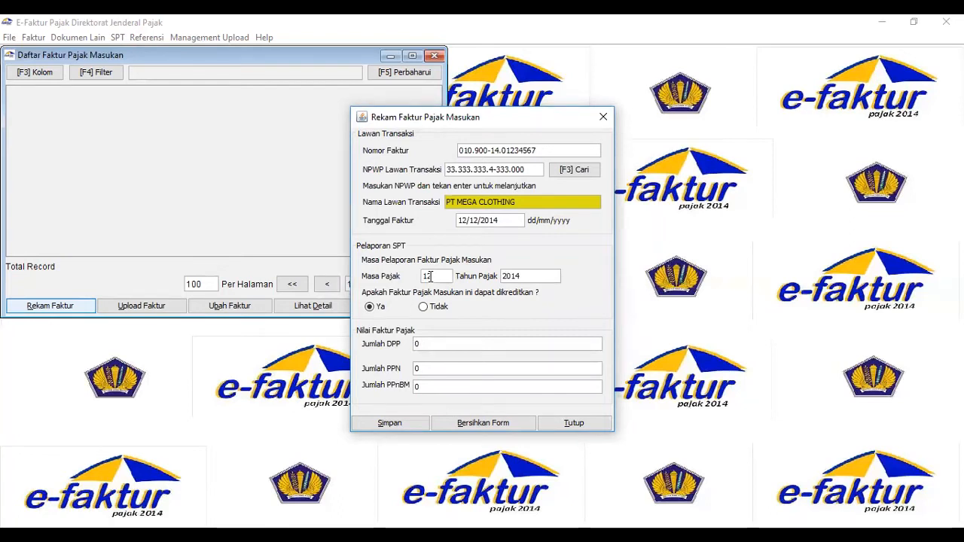
Set the invoice's DPP amount to 10.000.000 and save the input tax invoice without creating another one.
left_click(488, 345)
type("10.0")
type("00.0")
type("00")
key("Tab")
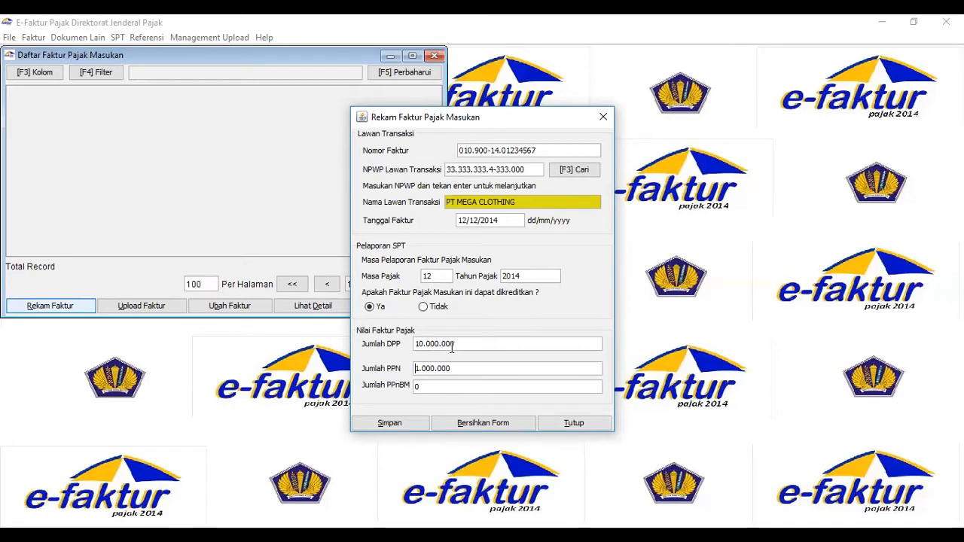
left_click(397, 425)
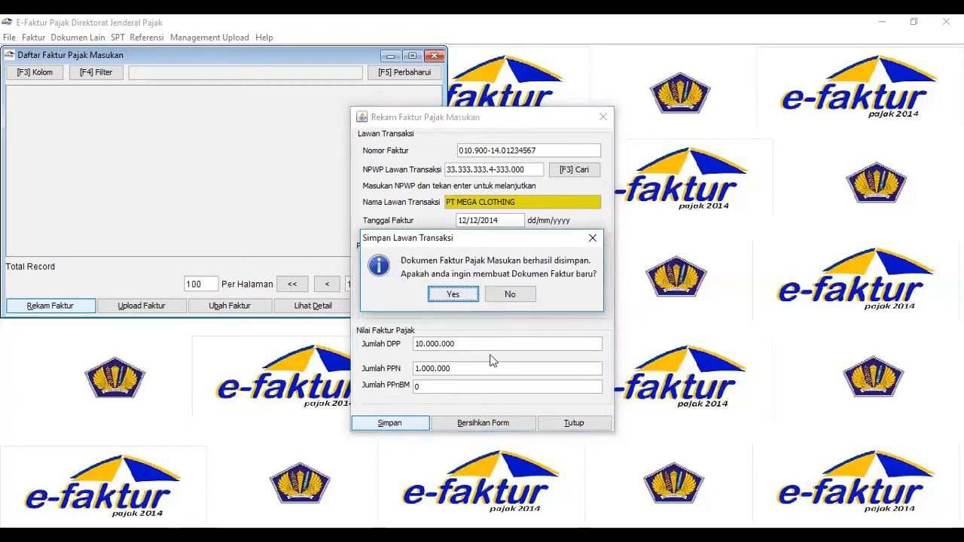
left_click(521, 295)
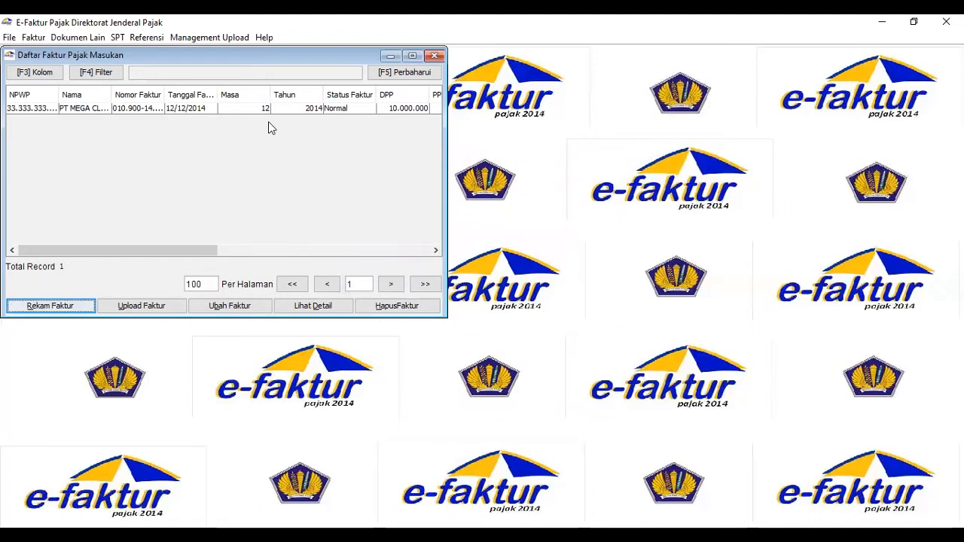
Check the approval status of the PT MEGA CLOTHING input tax invoice and submit the invoice for upload.
left_click(435, 250)
left_click(435, 250)
left_click(435, 250)
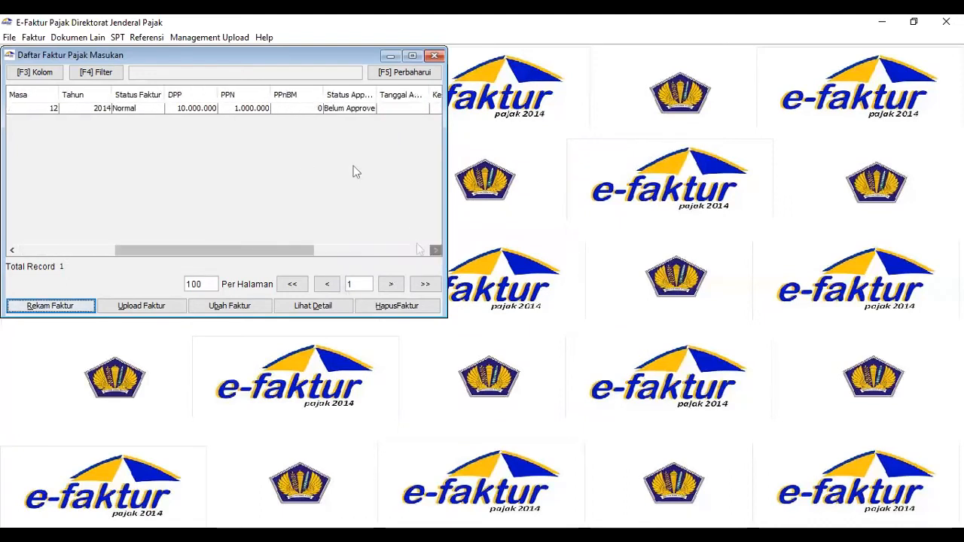
left_click(339, 112)
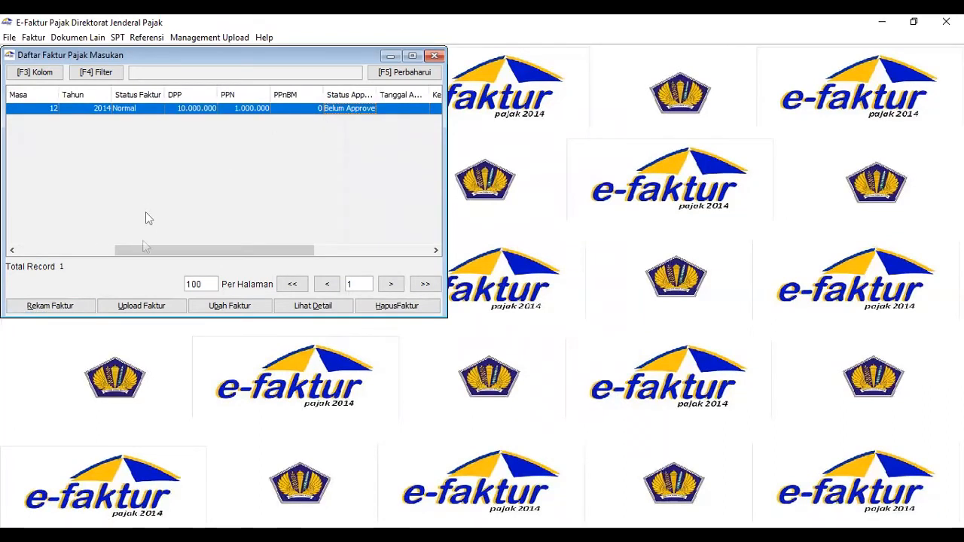
left_click(147, 306)
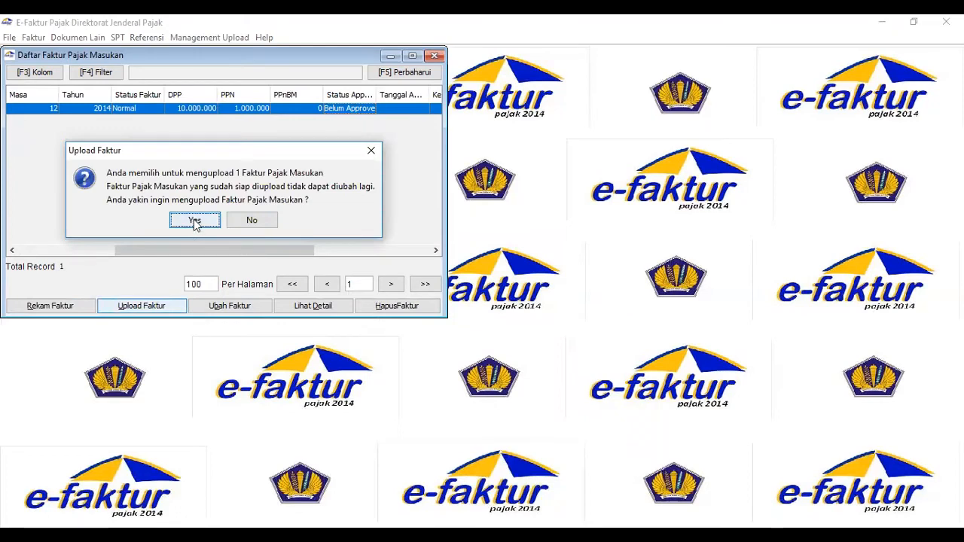
left_click(195, 223)
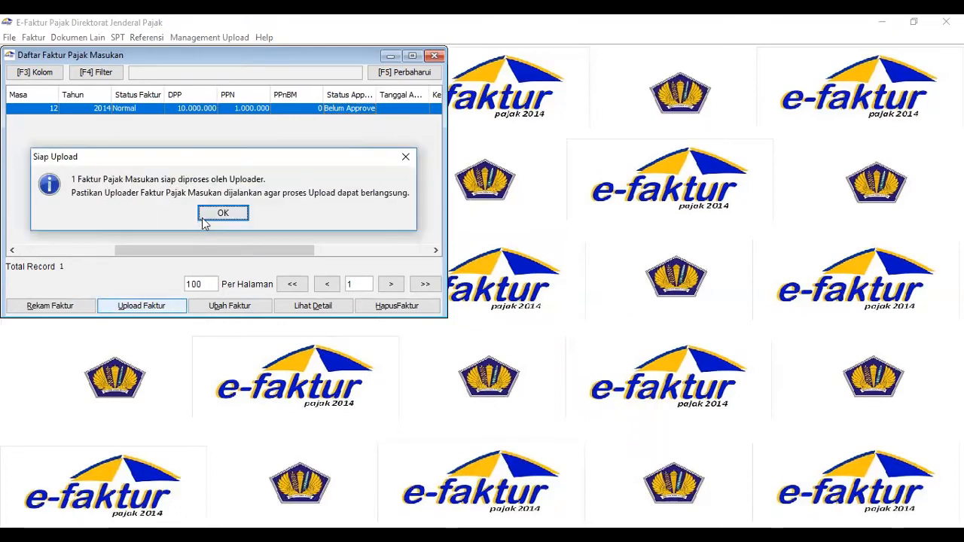
left_click(211, 217)
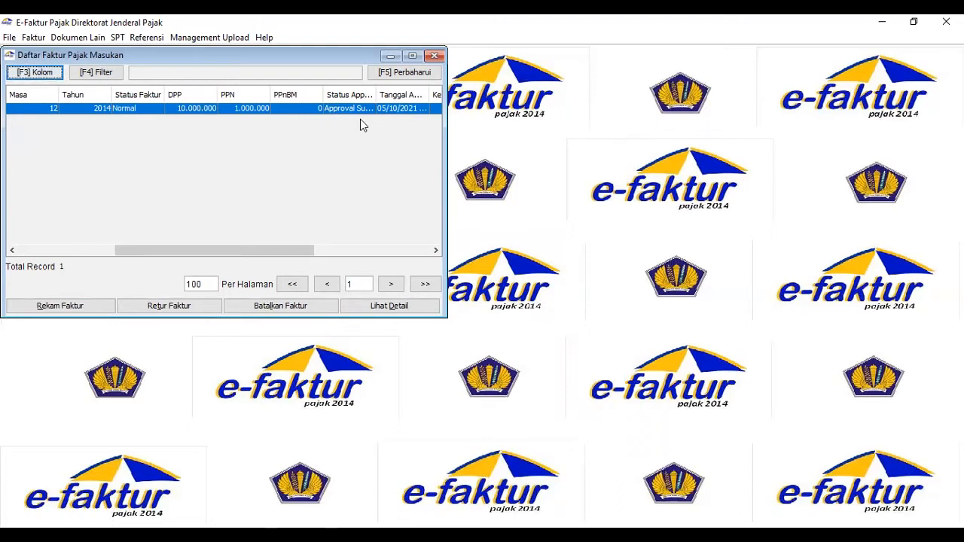
Switch to the Word document and correct the return date in transaction 5 to 14-12-2014.
left_click(294, 536)
scroll(483, 324, "down", 4)
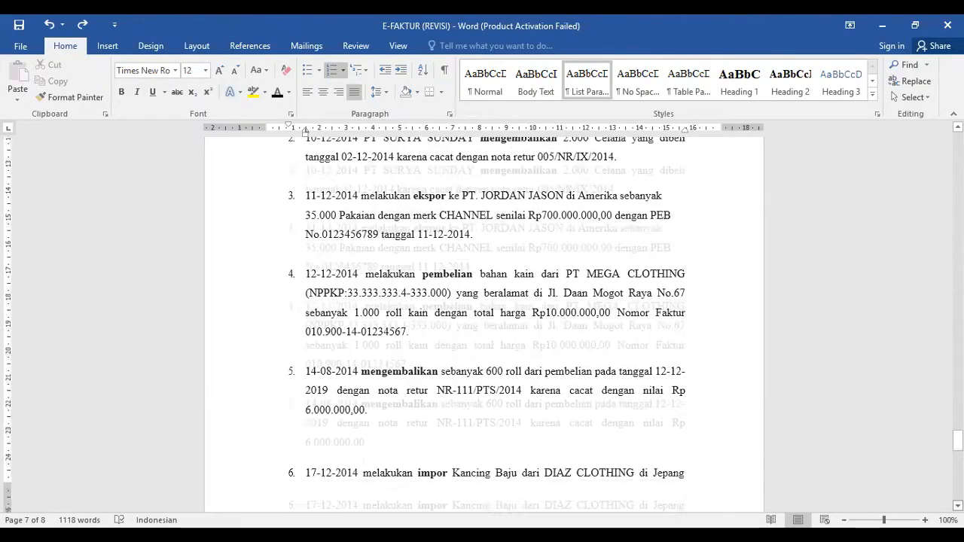
scroll(482, 324, "down", 1)
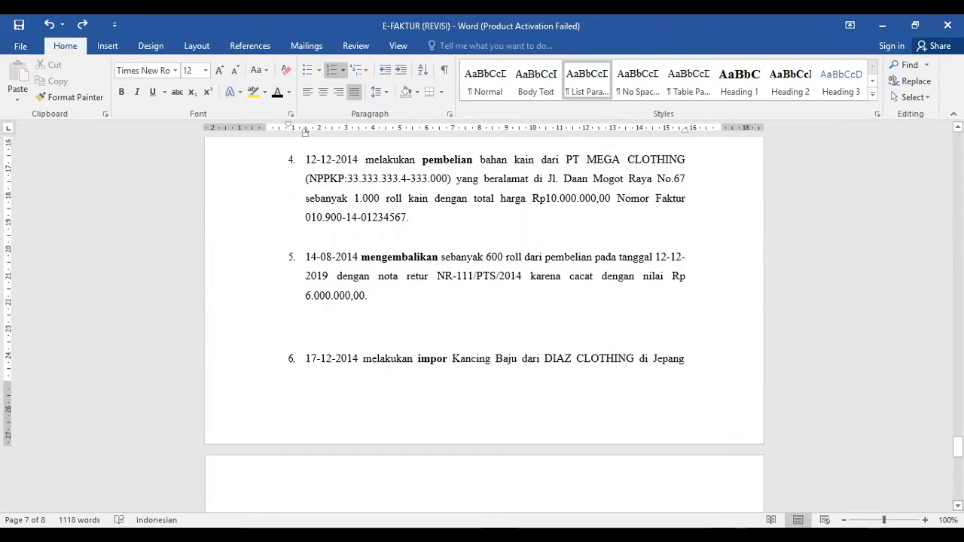
left_click(330, 256)
key("BackSpace")
key("BackSpace")
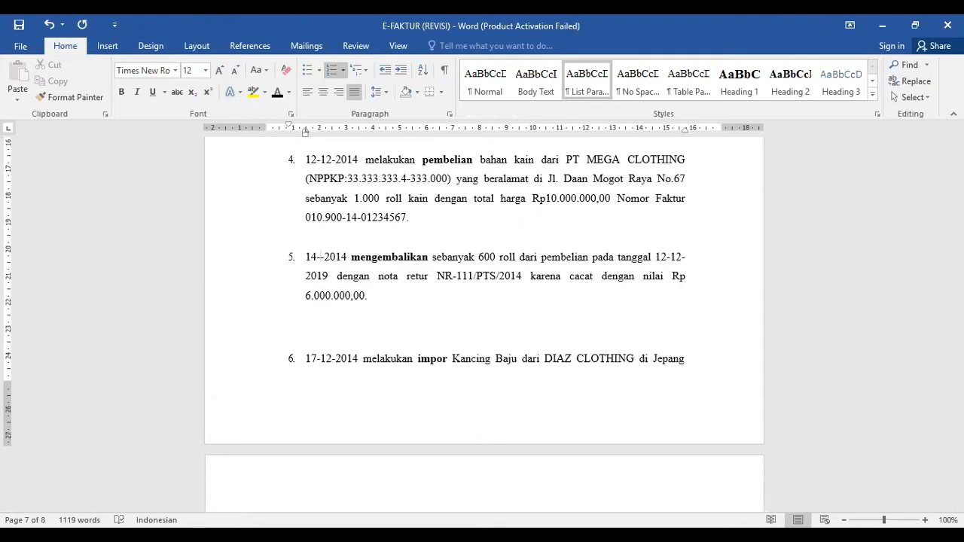
type("12")
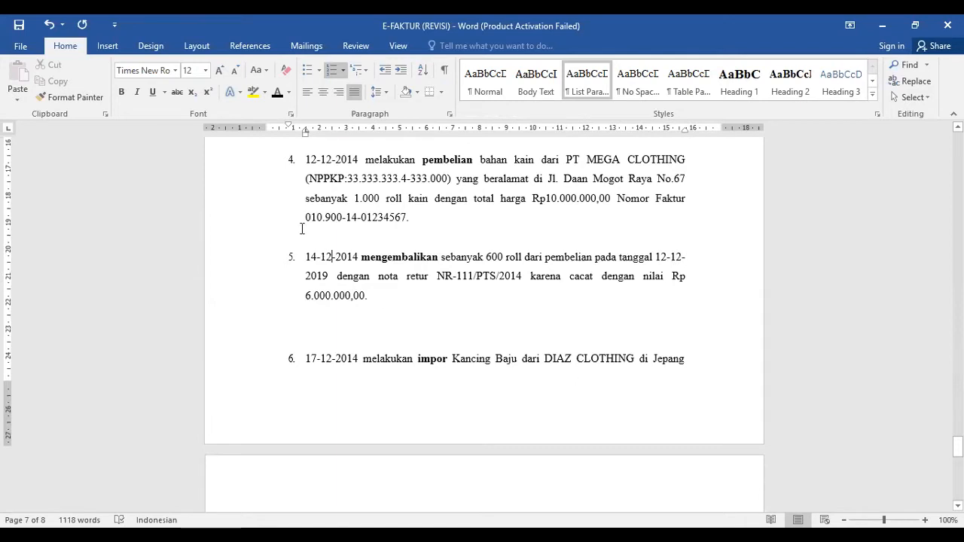
Correct the year of the purchase date in transaction 5 to 2014.
left_click(330, 276)
key("BackSpace")
type("4")
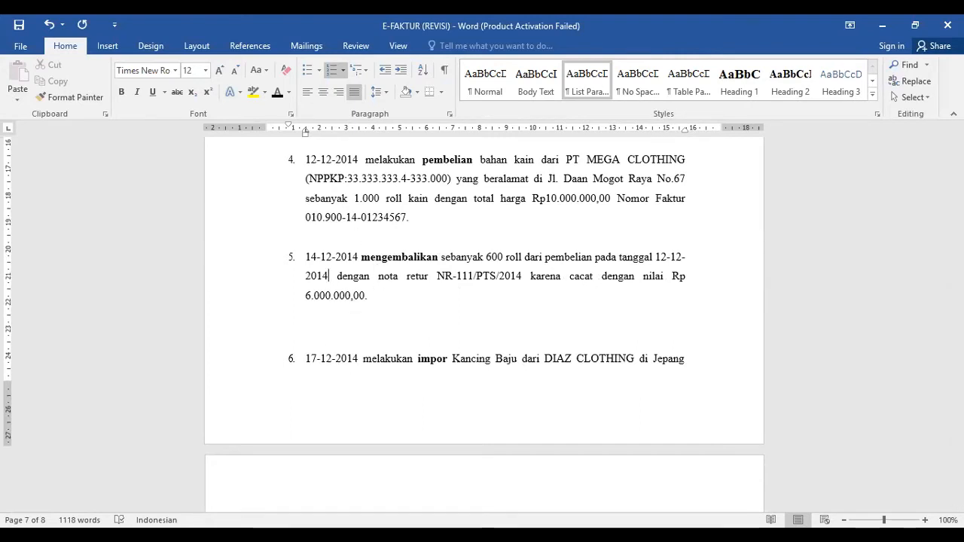
Return to e-Faktur and start a return for the PT MEGA CLOTHING input tax invoice, 010.900-14.01234567.
key("alt+Tab")
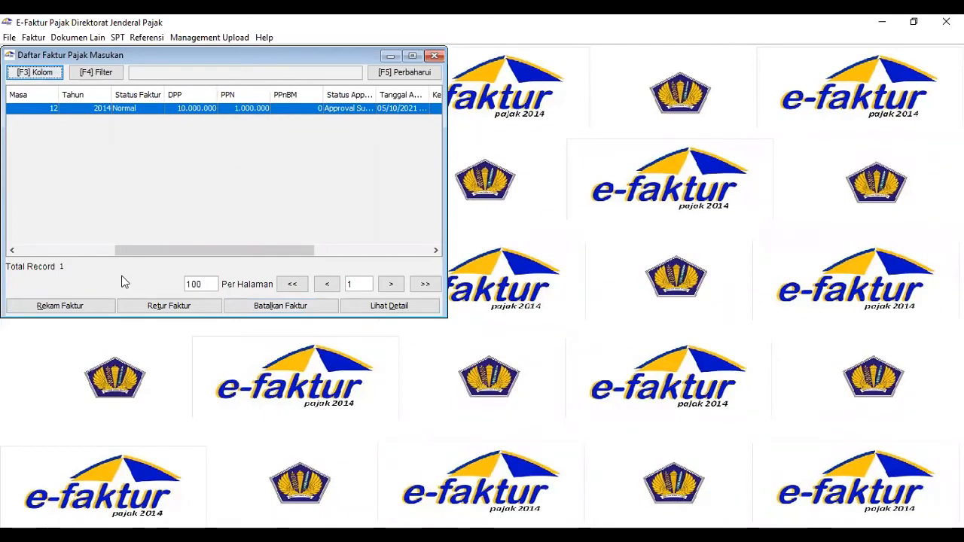
left_click(12, 251)
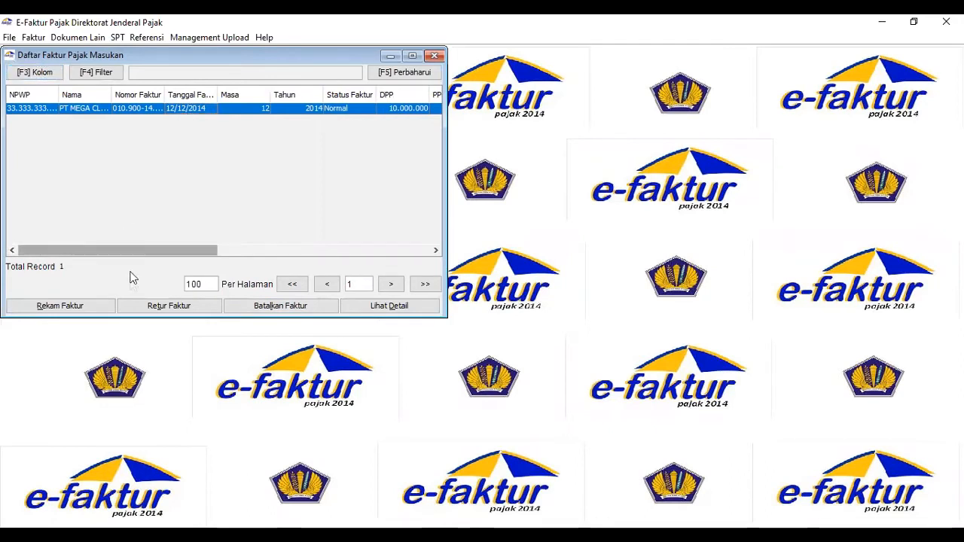
left_click(151, 308)
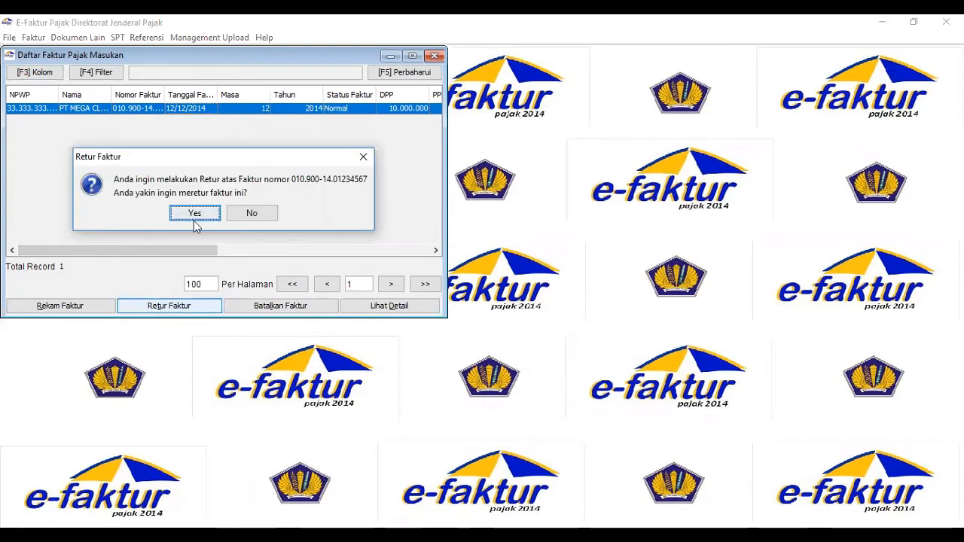
left_click(194, 214)
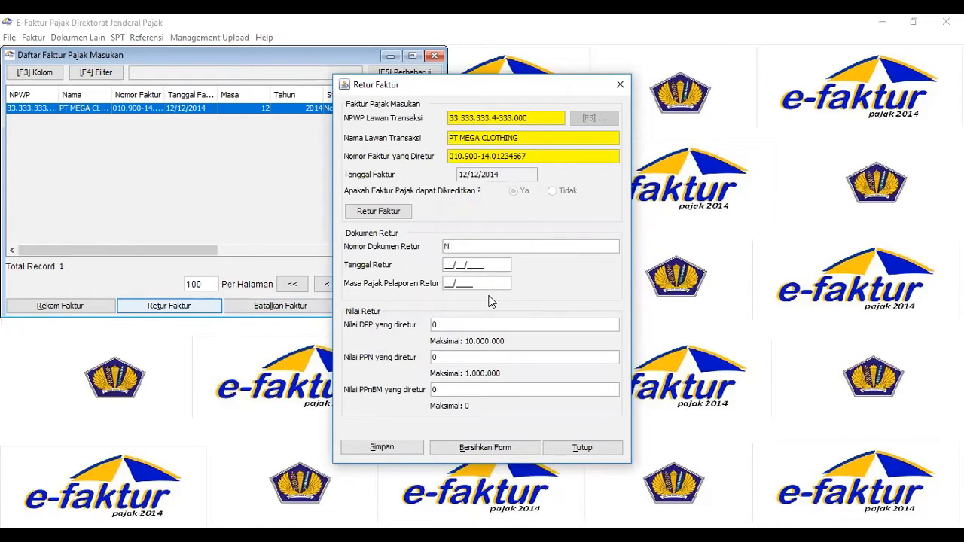
Enter return document number NR-11/PTS/2014, return date 14/12/2014 and return reporting period 12/2014.
type("R")
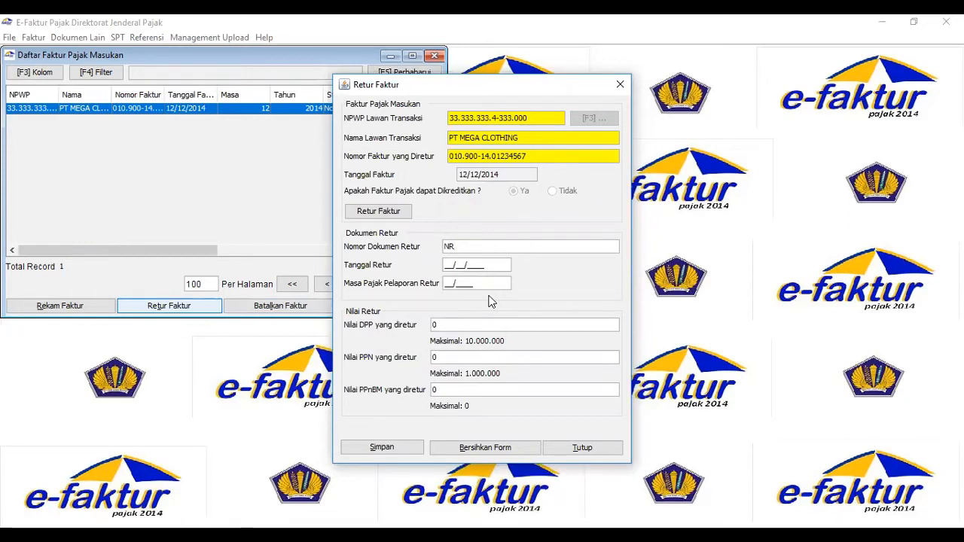
type("-11")
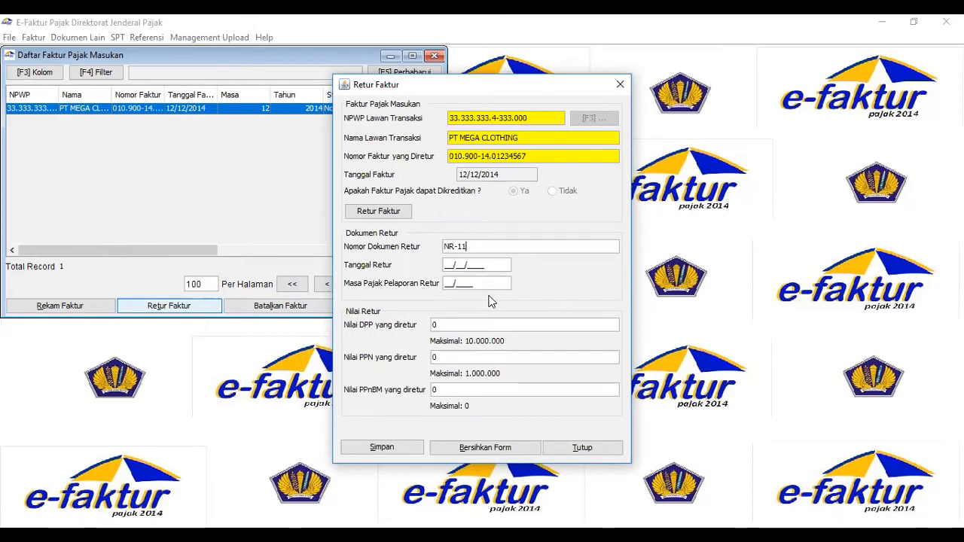
type("/PTS")
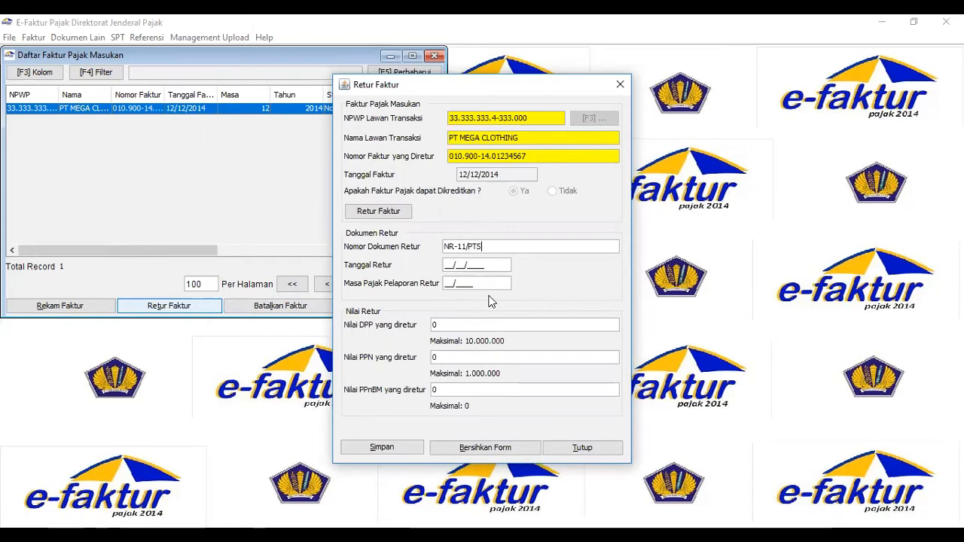
type("/2014")
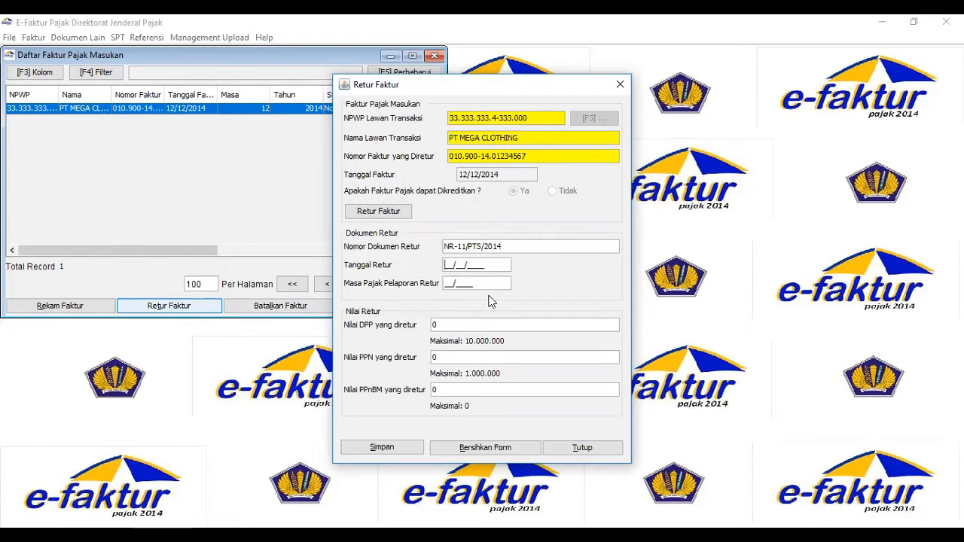
type("1412")
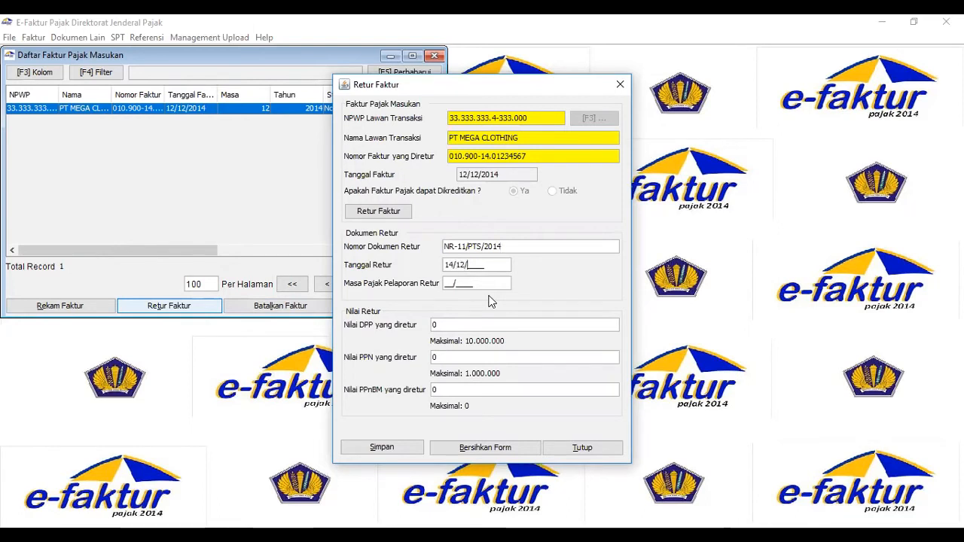
type("2014")
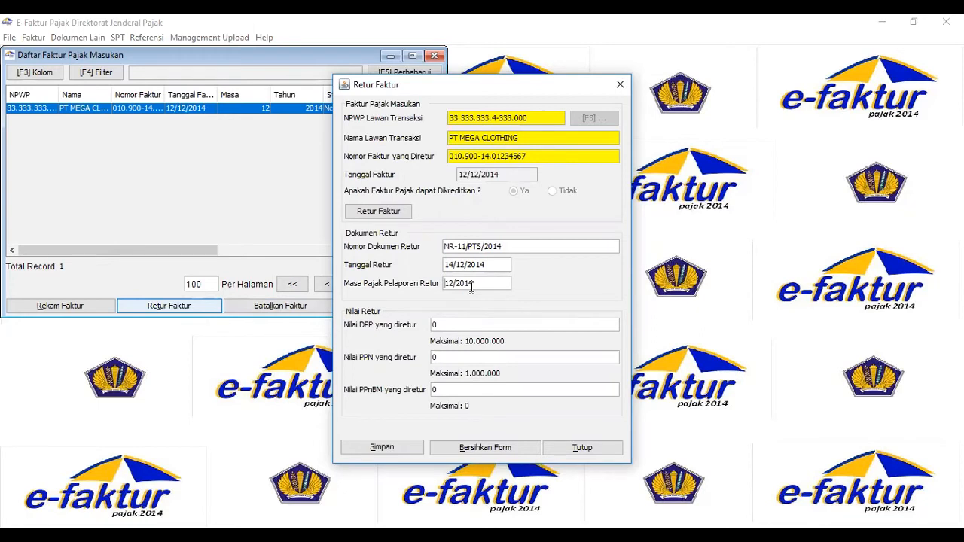
Set the returned DPP value to 6,000,000, save the return and close the input tax invoice list.
left_click(462, 326)
type("6")
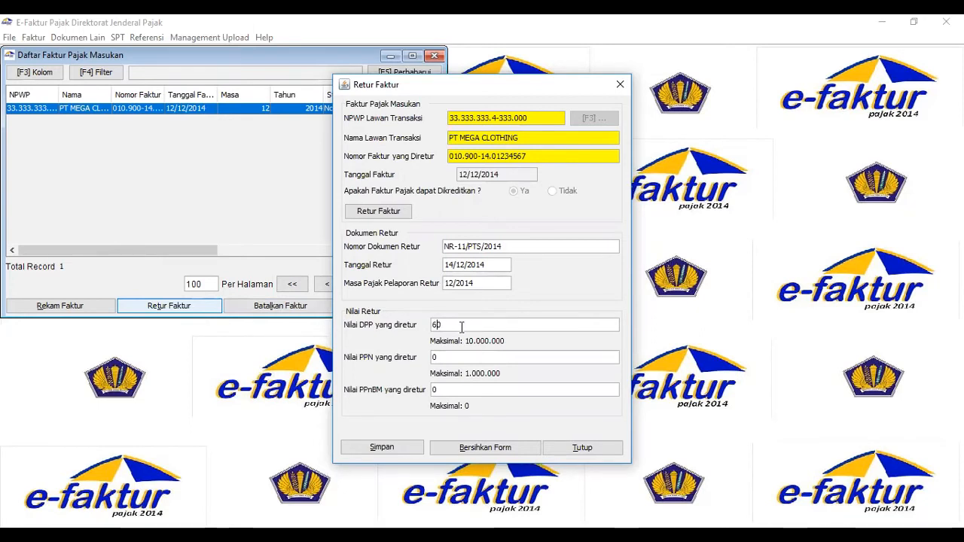
type("00000")
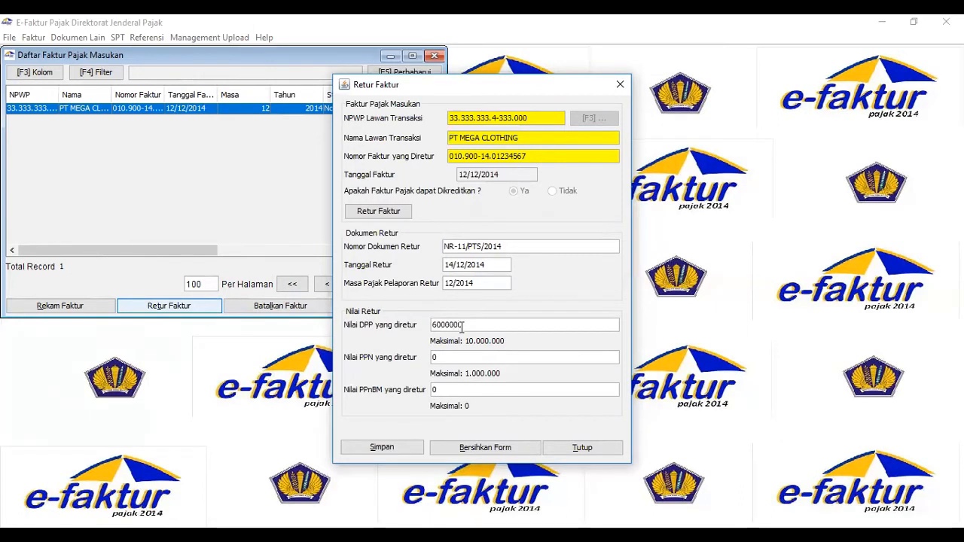
key("Tab")
left_click(396, 449)
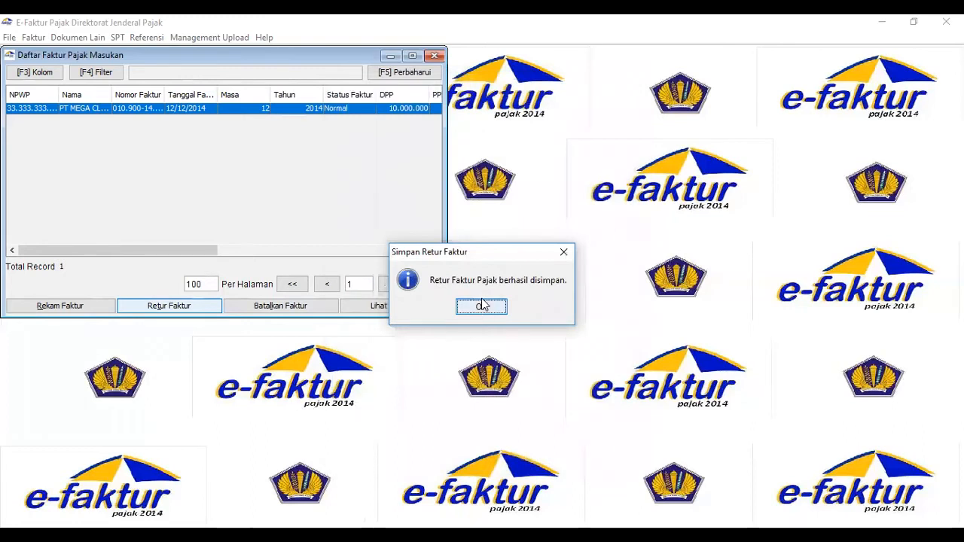
left_click(482, 307)
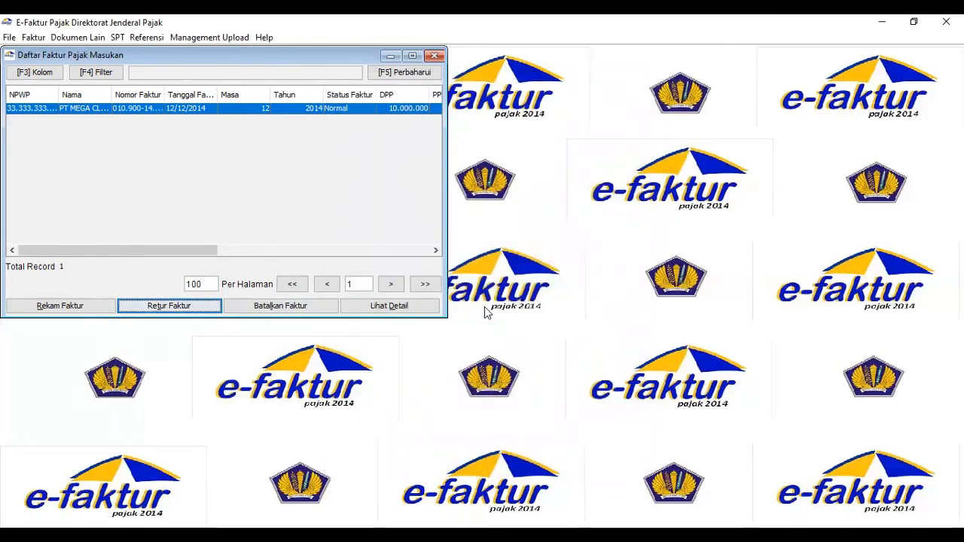
left_click(436, 56)
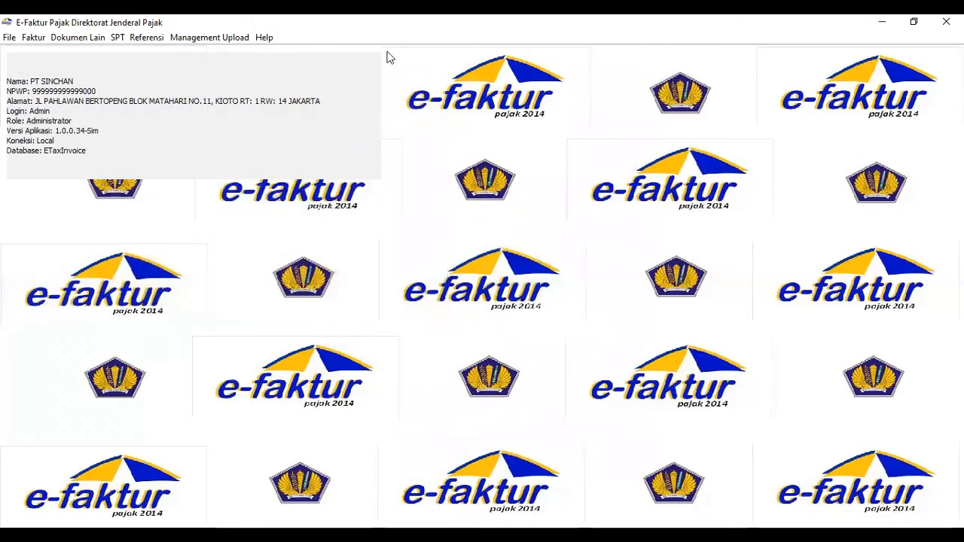
Submit the PT MEGA CLOTHING return for upload from the input tax return list and check its approval status.
left_click(33, 38)
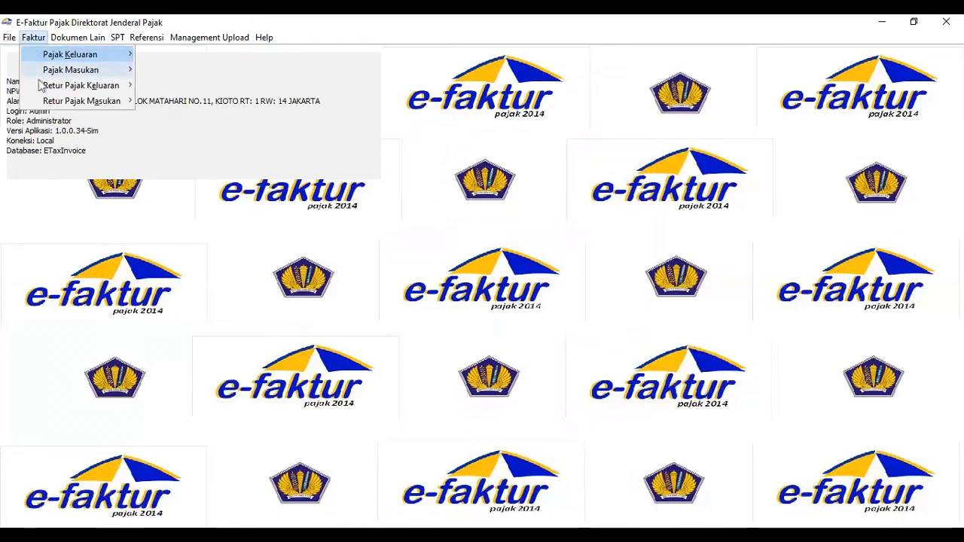
mouse_move(47, 101)
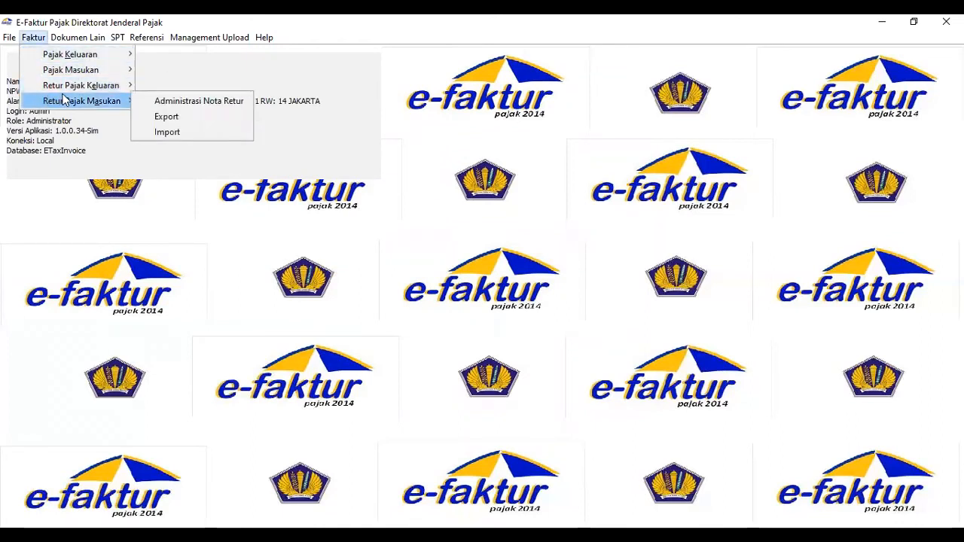
left_click(143, 103)
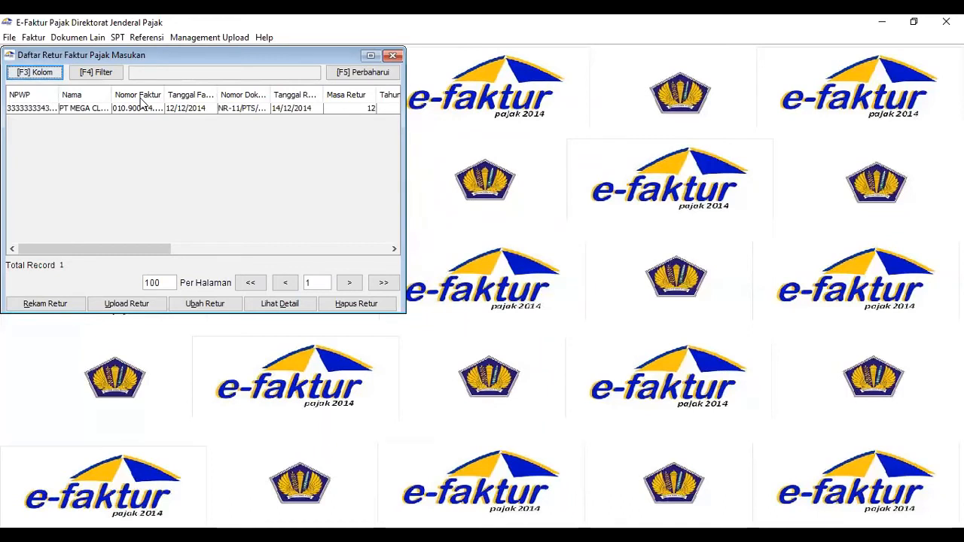
left_click(299, 109)
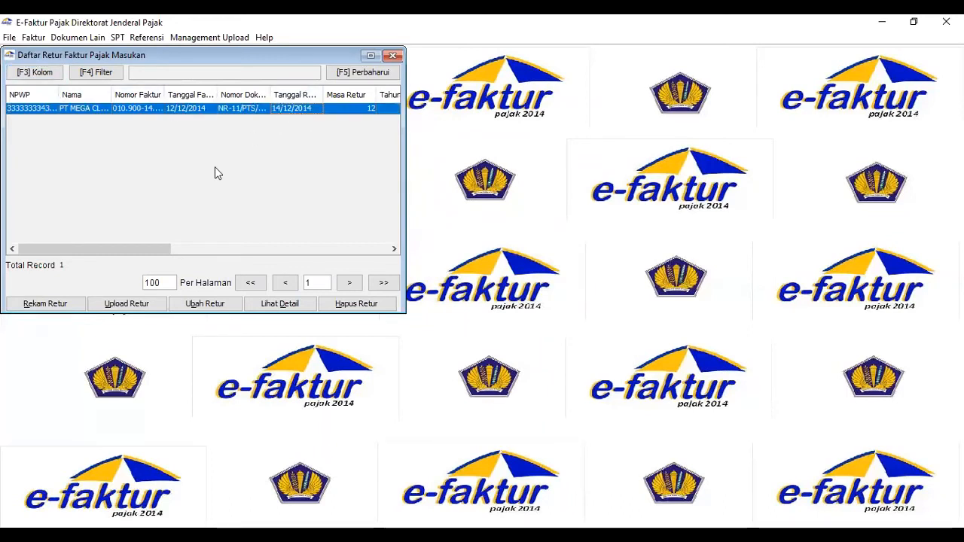
left_click(116, 306)
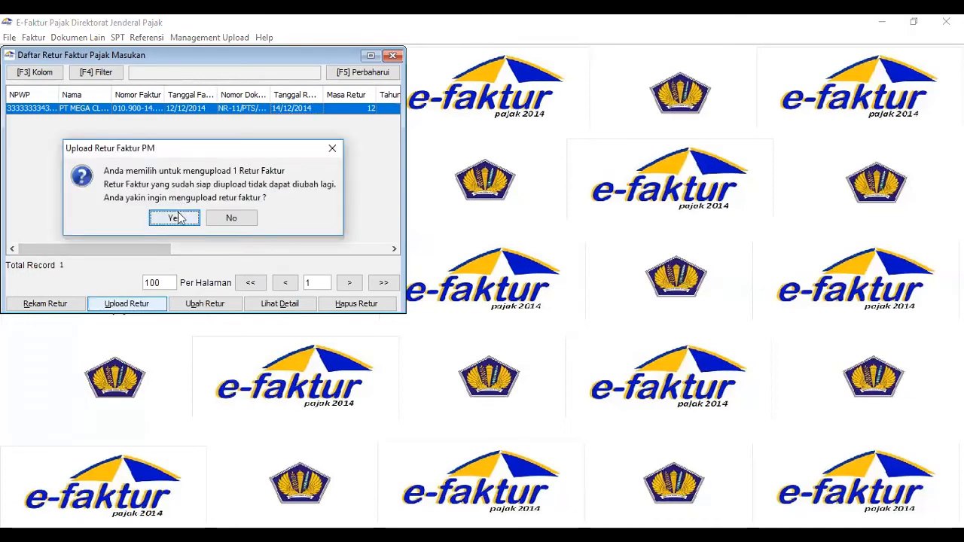
left_click(176, 219)
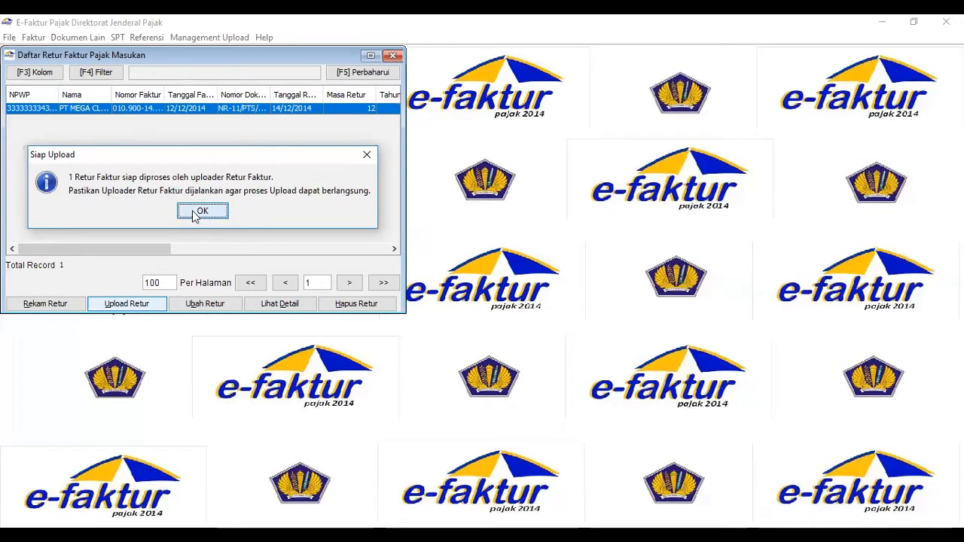
key("Return")
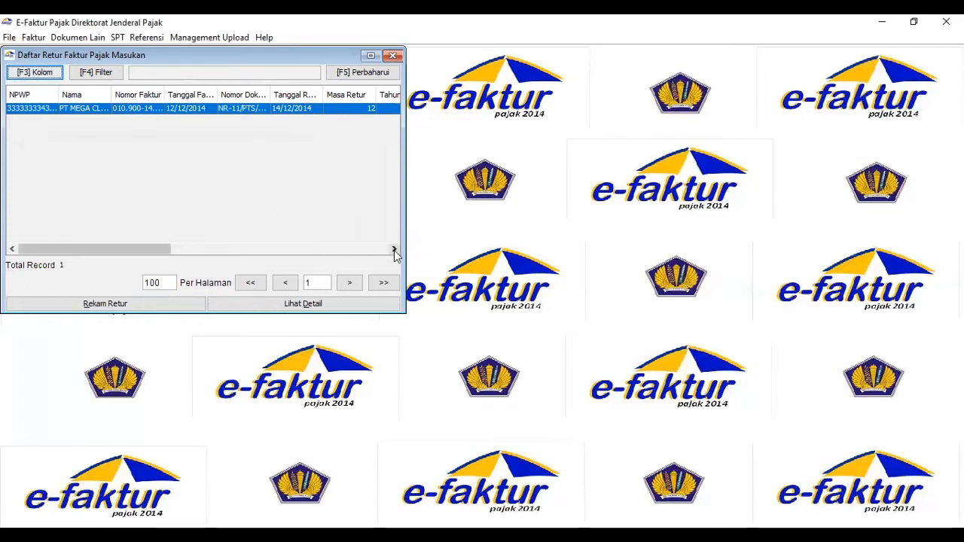
left_click(394, 249)
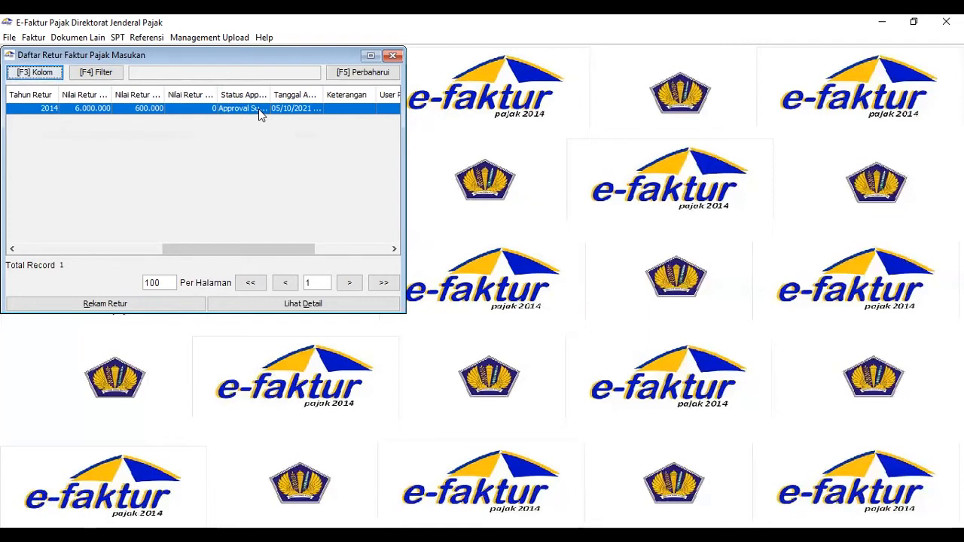
left_click(393, 56)
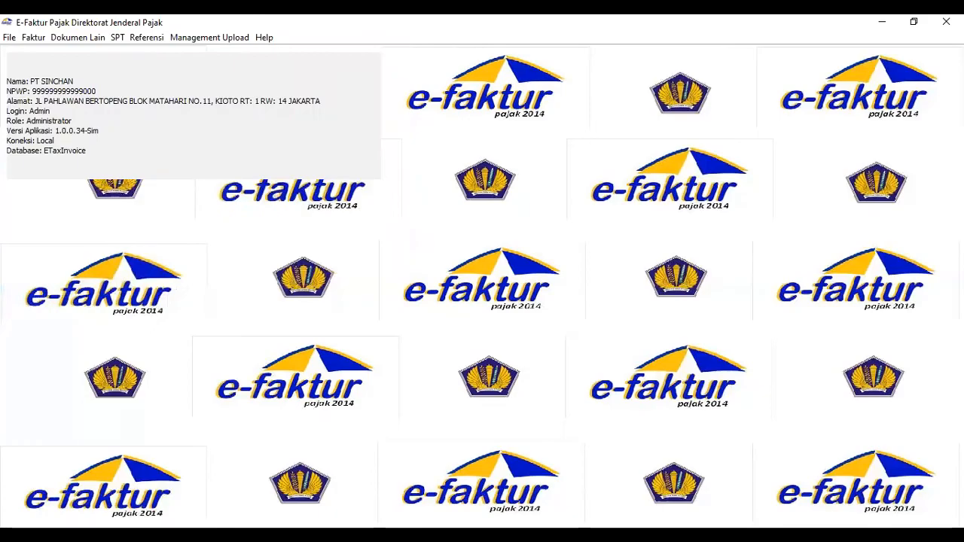
Switch to the Word document to read transaction 6, the DIAZ CLOTHING import, and return to e-Faktur.
key("alt+Tab")
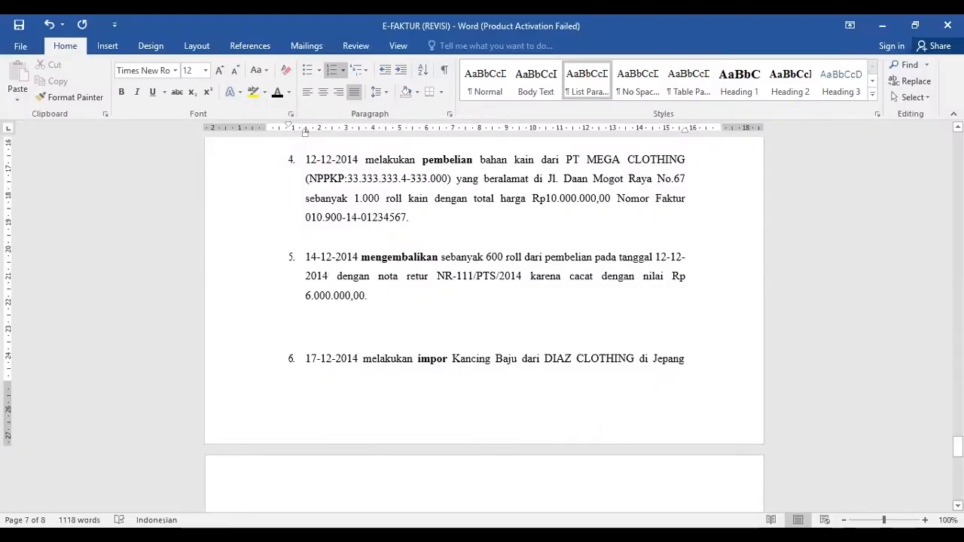
scroll(484, 324, "down", 3)
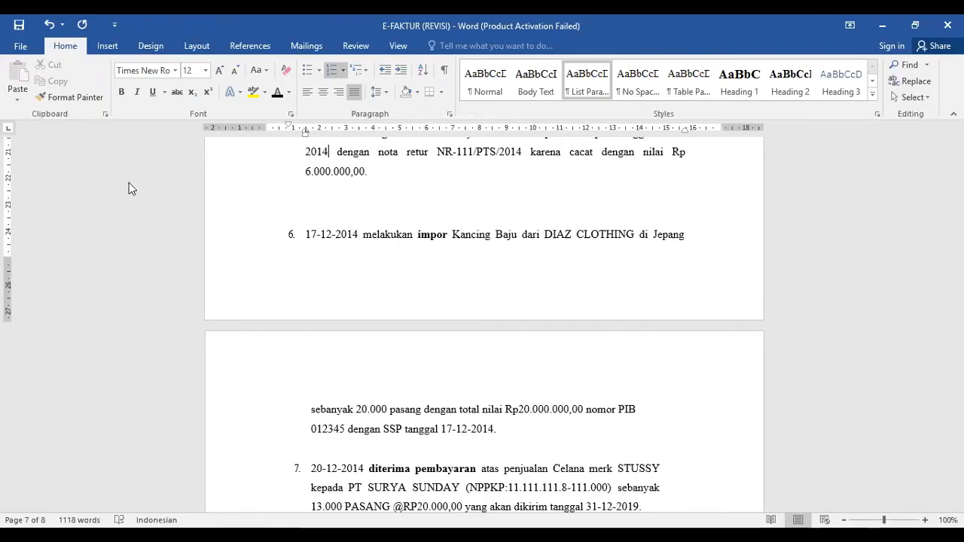
key("alt+Tab")
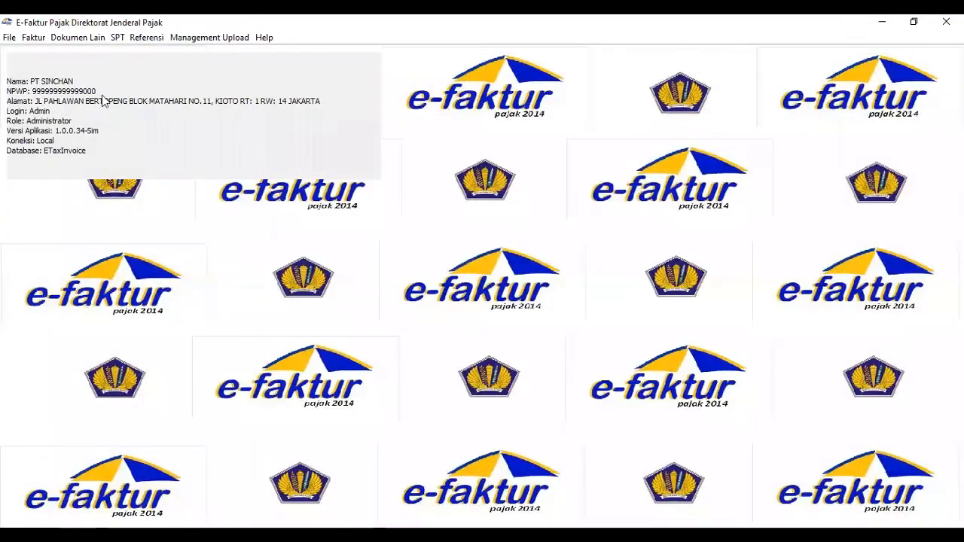
Start a new other input tax document for the import with counterparty DIAZ CLOTHING and PIB number 012345.
left_click(88, 42)
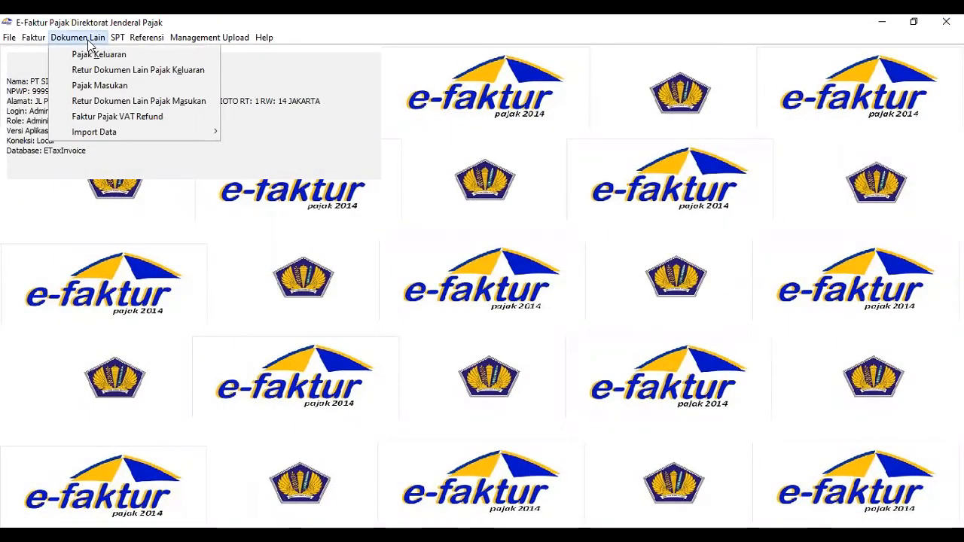
left_click(94, 86)
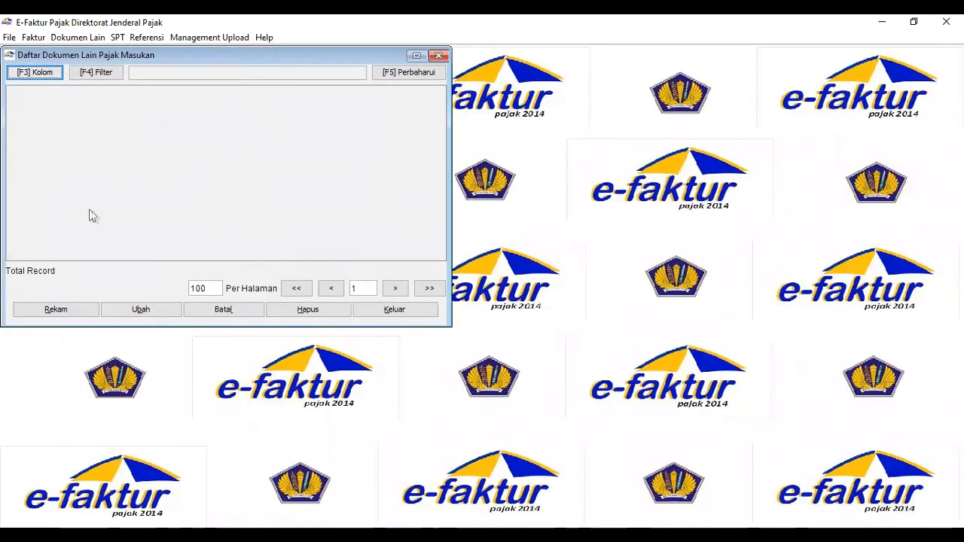
left_click(83, 313)
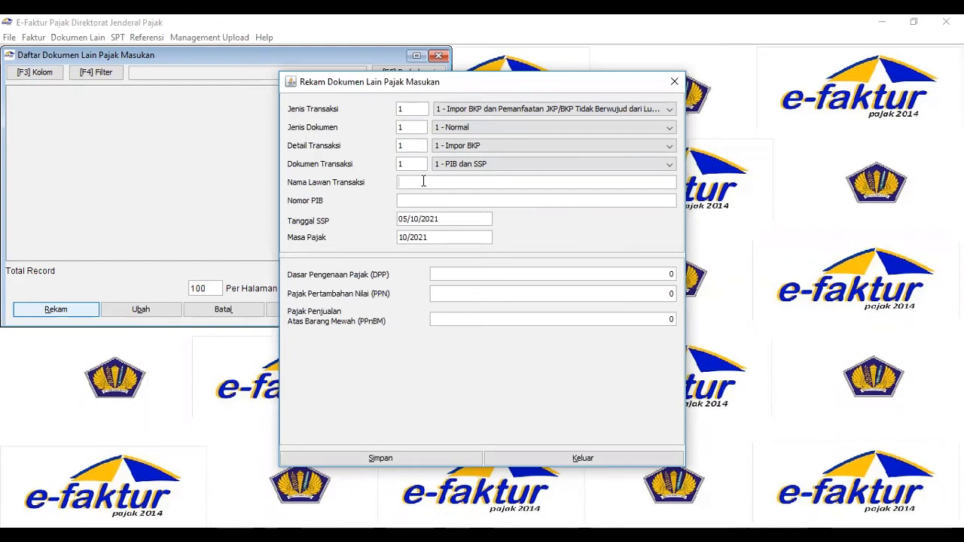
type("DIAZ CLOTHING")
left_click(402, 204)
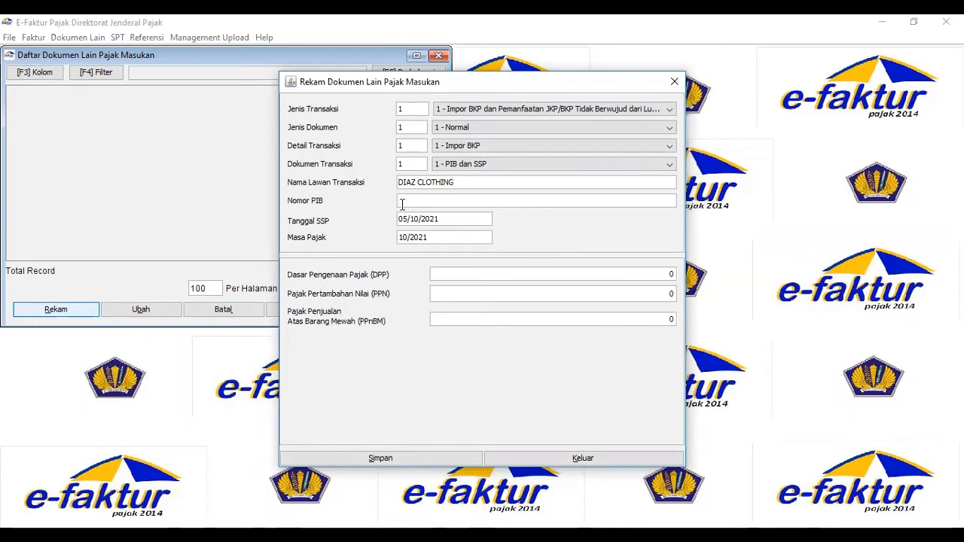
type("012345")
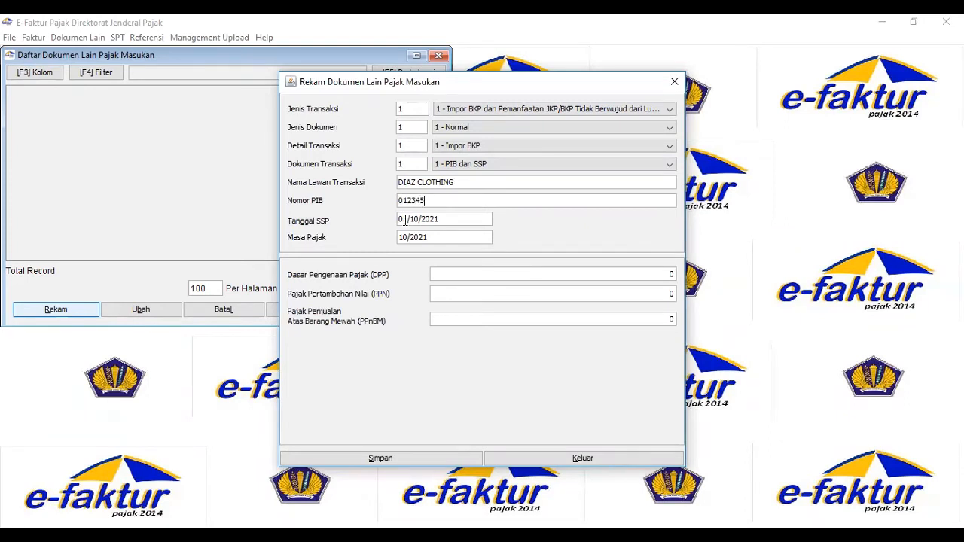
Set the import document's SSP date to 17/12/2014 and its tax period to 12/2014.
type("1/")
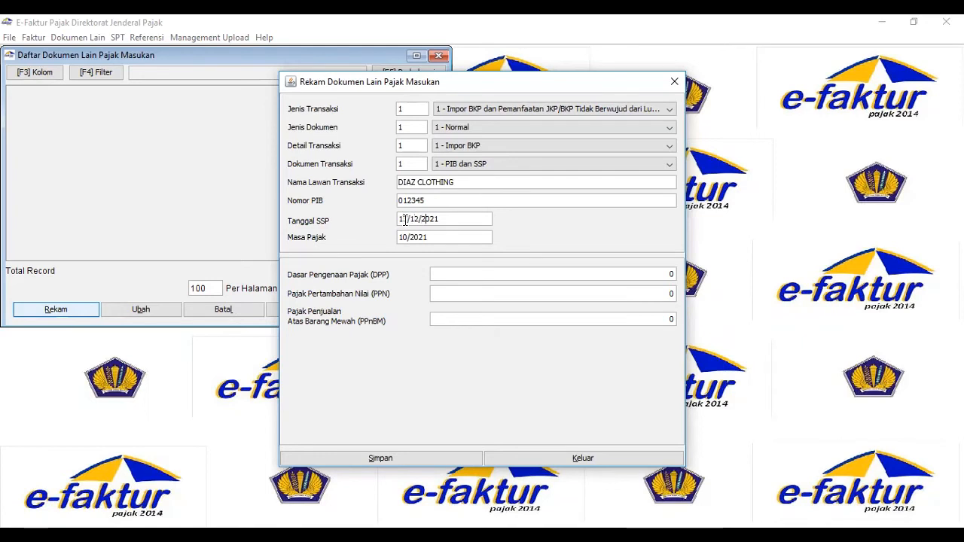
type("1")
type("2")
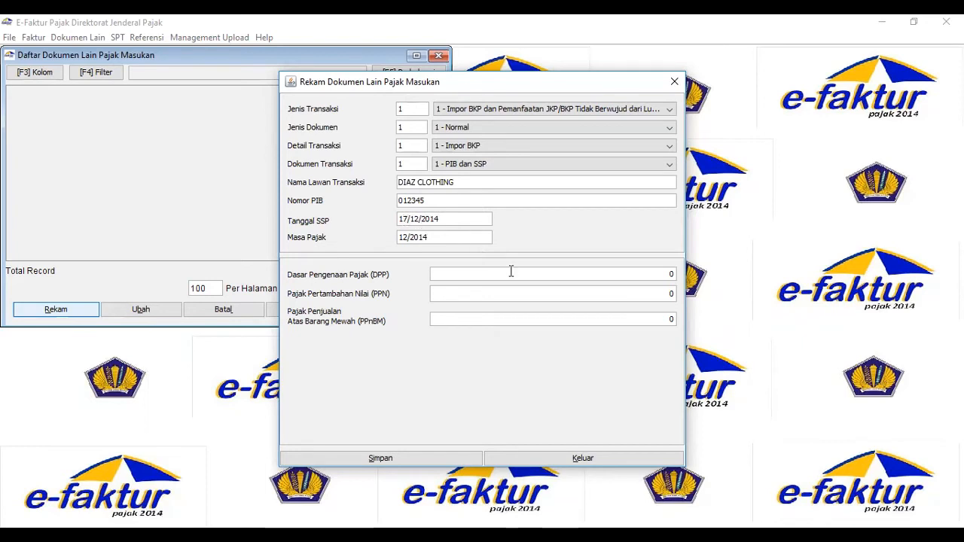
Set the import's DPP to 20,000,000 and save the document without creating another one.
left_click(667, 274)
type("200000")
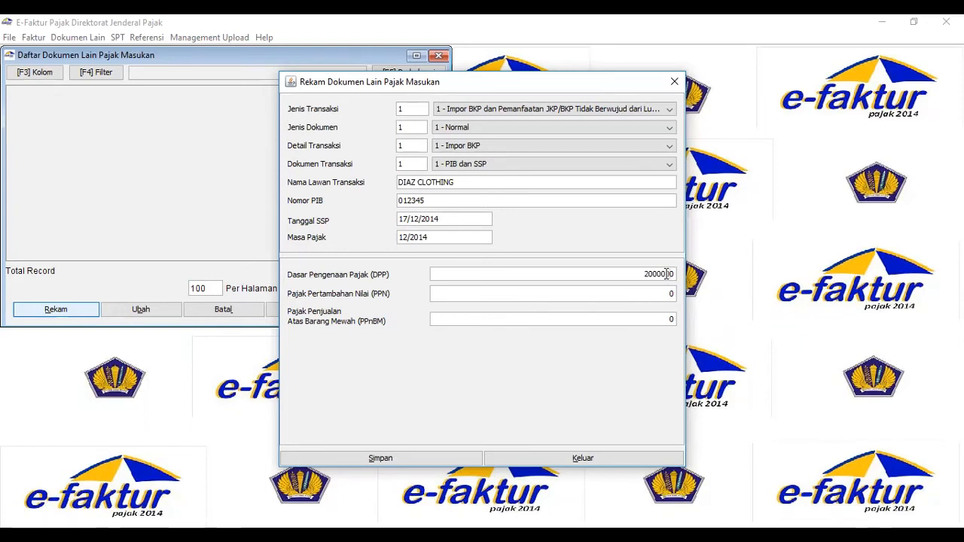
key("Tab")
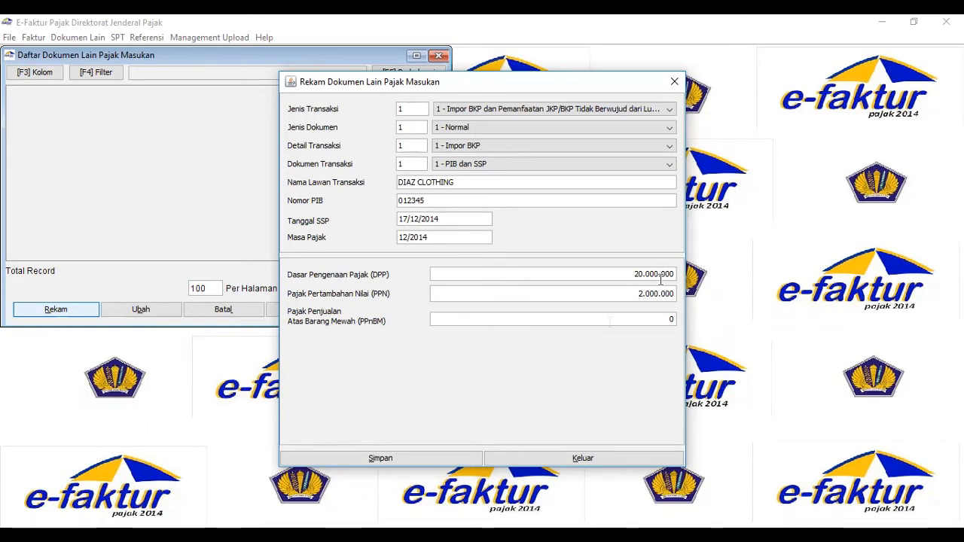
left_click(397, 458)
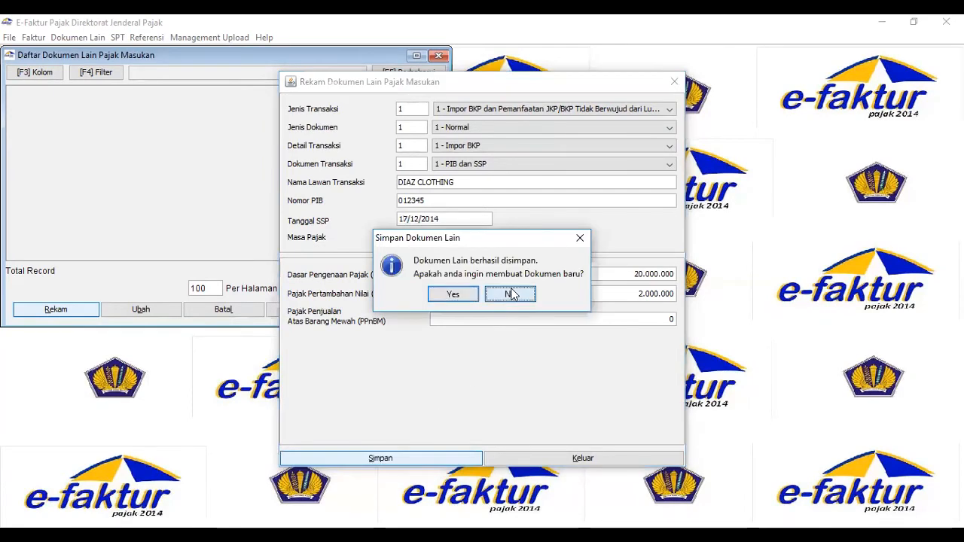
left_click(511, 294)
Examine all the columns of the DIAZ CLOTHING record in the other input tax documents list.
left_click(440, 255)
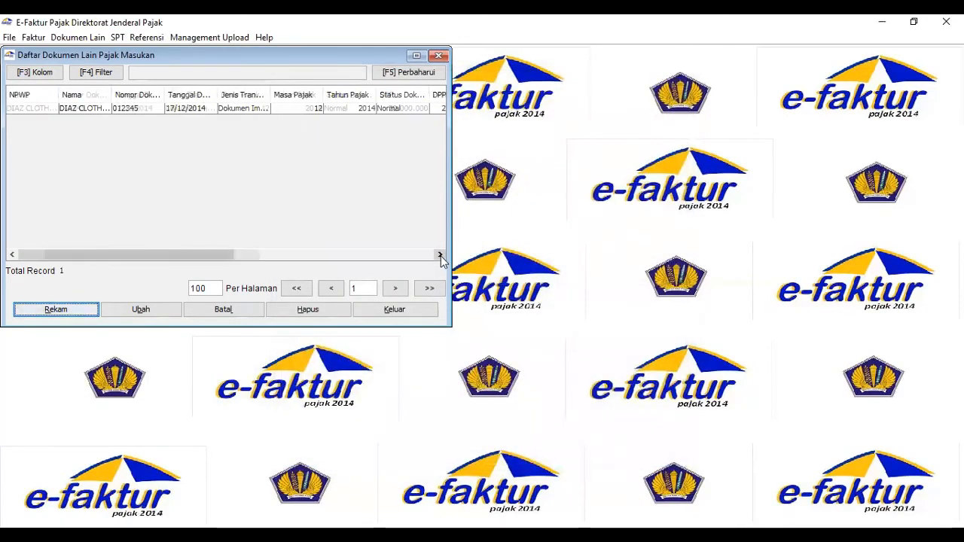
left_click(440, 255)
left_click(440, 255)
left_click(440, 255)
left_click(440, 256)
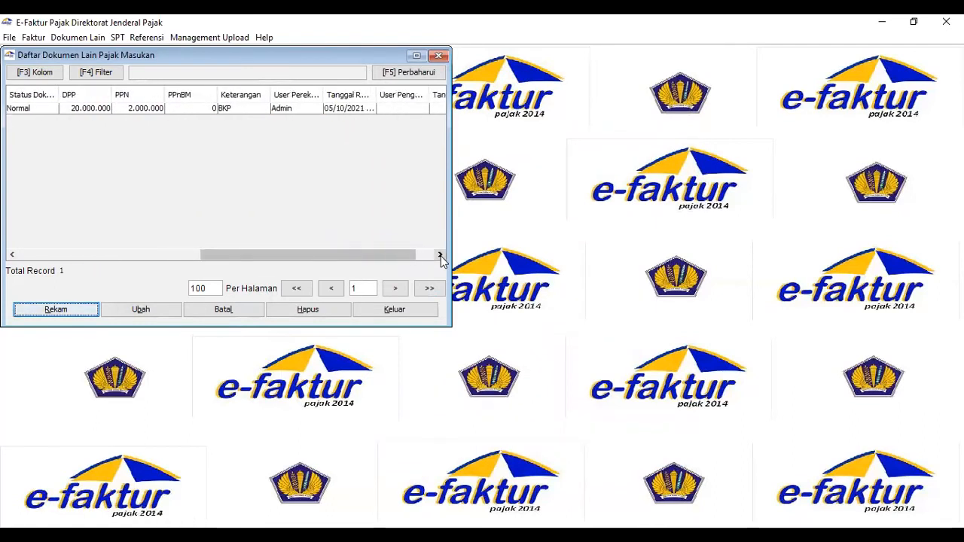
left_click(12, 256)
left_click(11, 255)
left_click(11, 256)
left_click(11, 256)
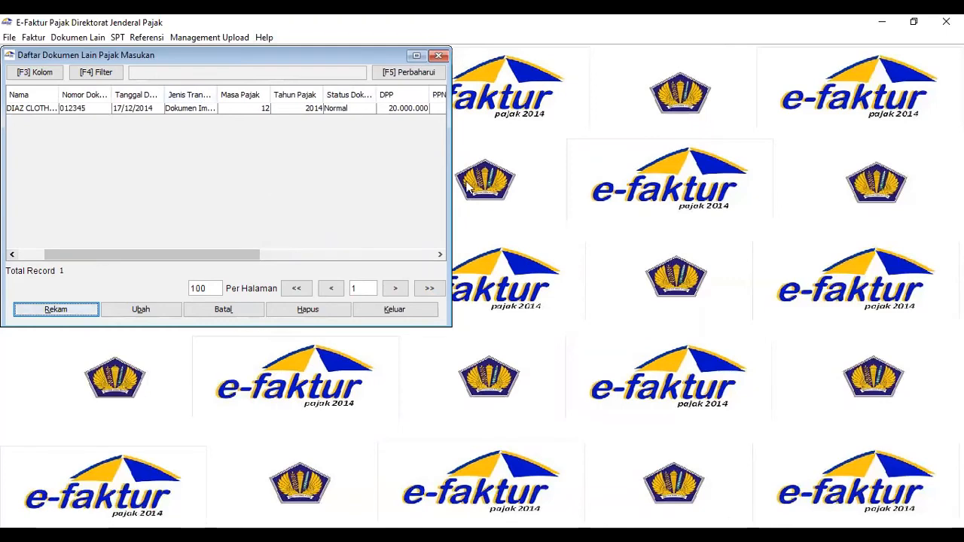
Close the import document list, switch to the E-FAKTUR (REVISI) document in Word, and correct transaction 7's delivery date to 31-12-2014.
left_click(442, 56)
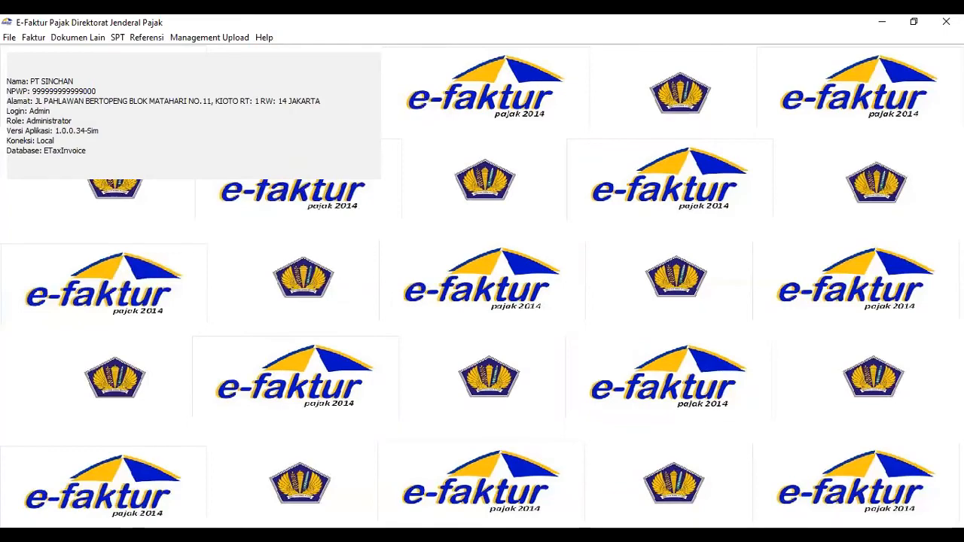
key("alt+Tab")
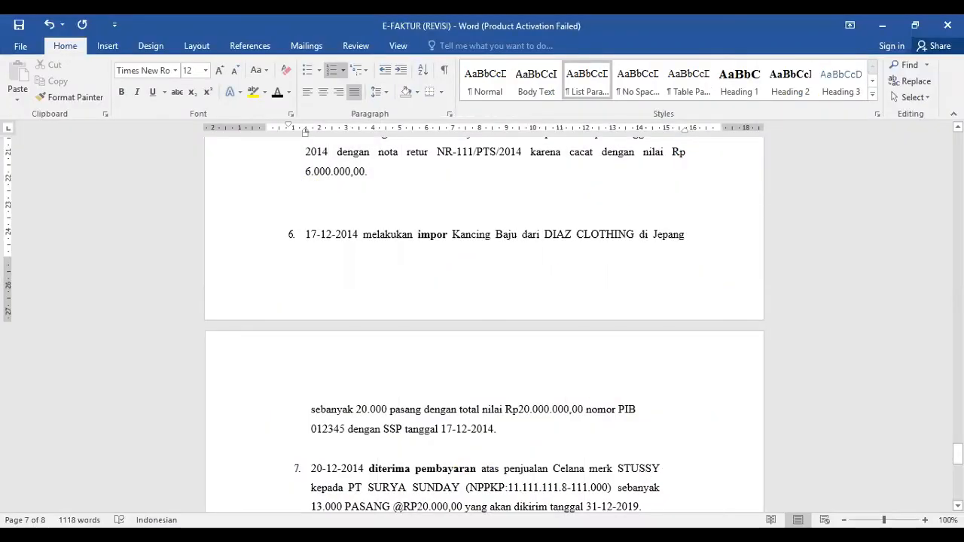
scroll(484, 324, "down", 3)
scroll(484, 324, "down", 2)
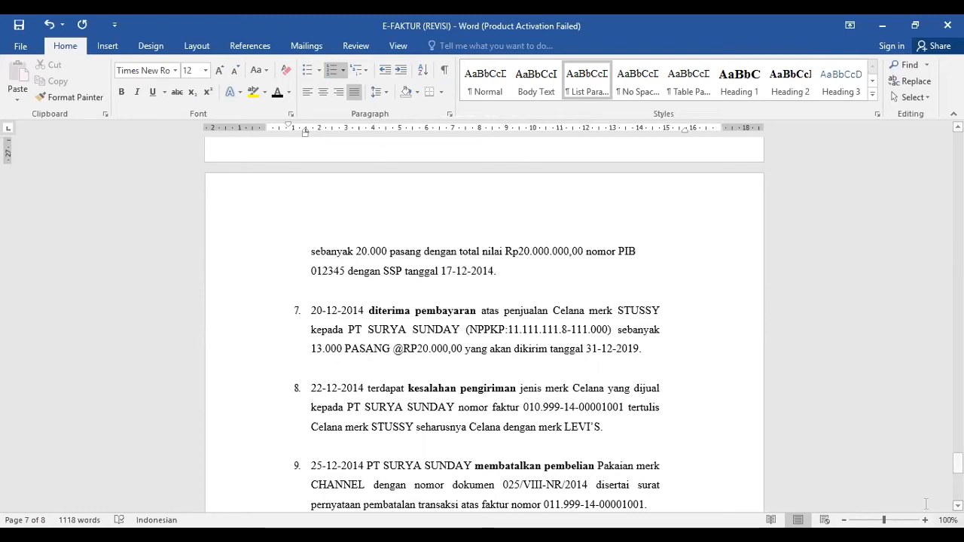
left_click(638, 349)
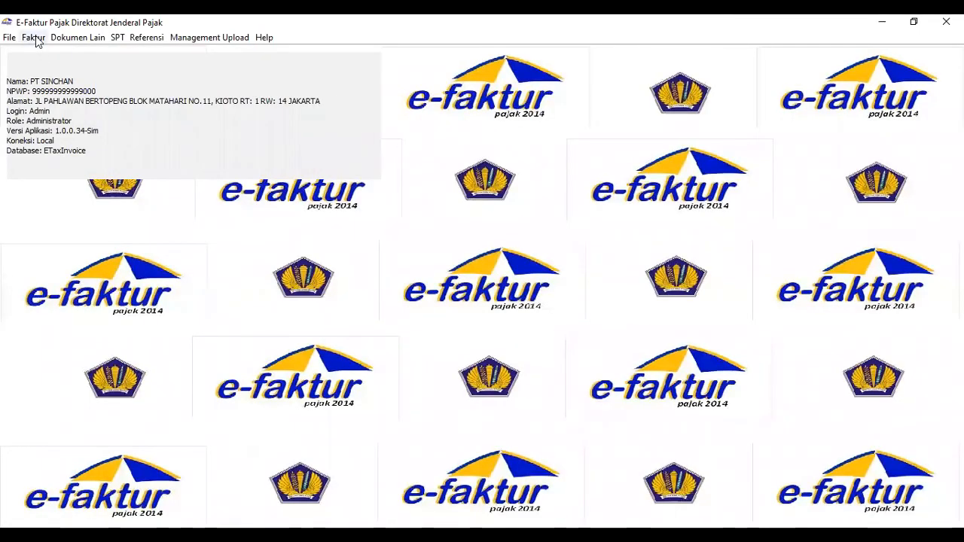
Switch to e-Faktur and start recording a new invoice in the output tax invoice list.
left_click(33, 38)
mouse_move(45, 56)
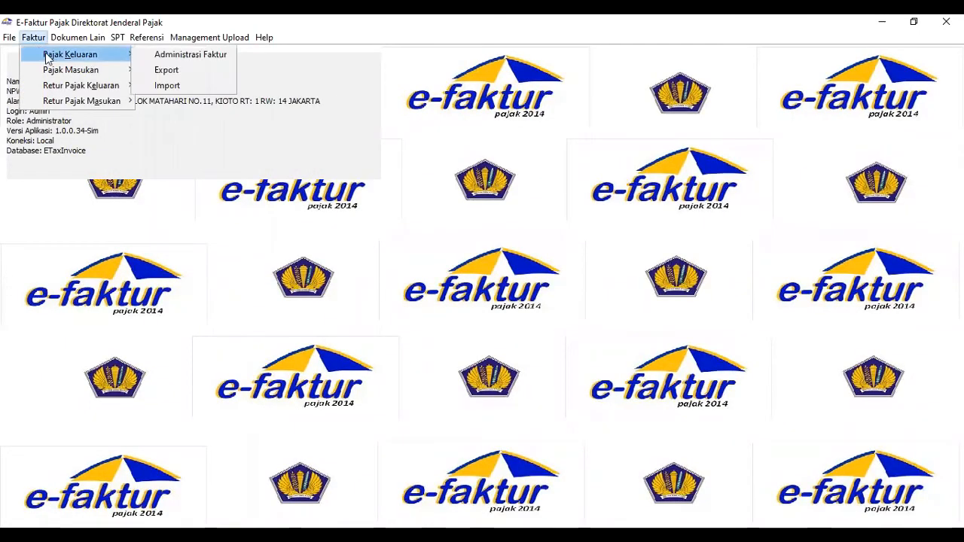
left_click(143, 58)
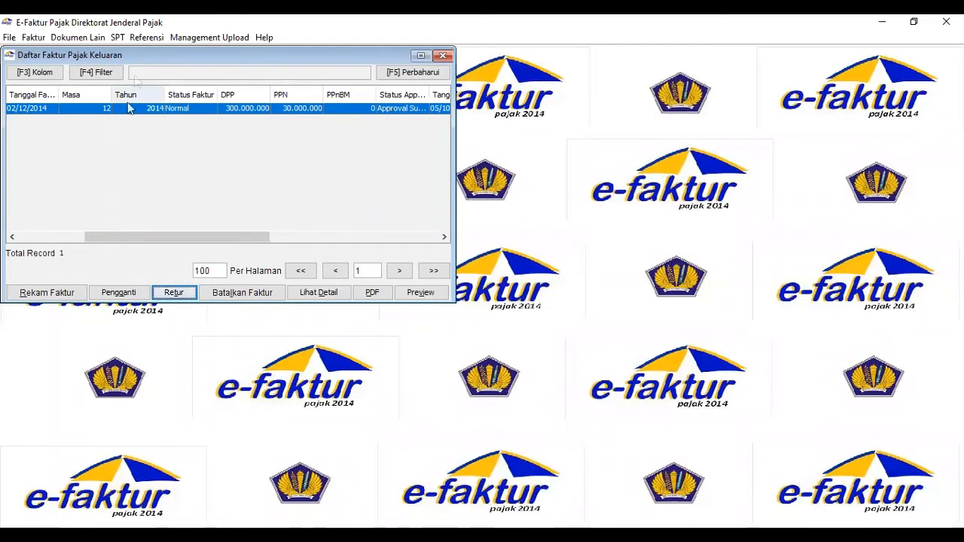
left_click(62, 298)
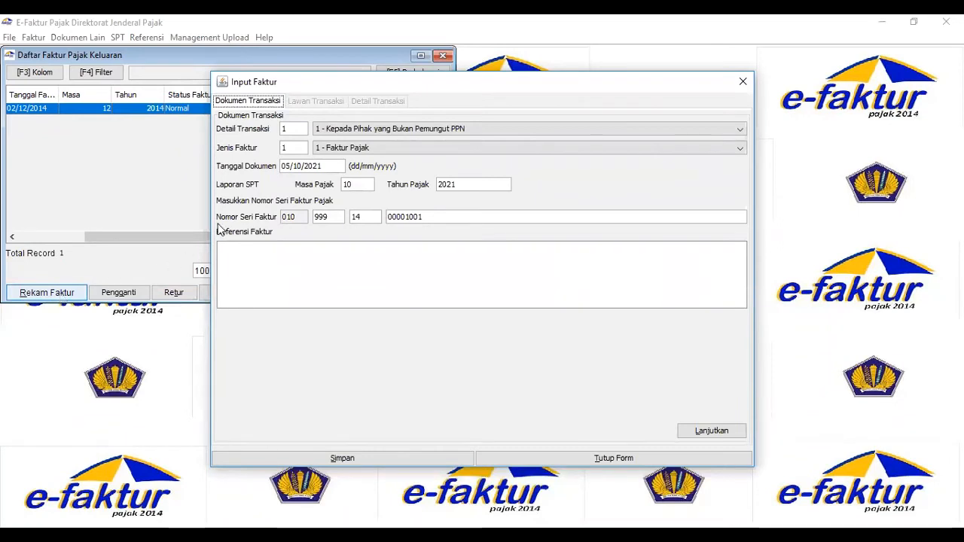
Set the new invoice's document date to 20/12/2014 with tax period 12/2014, and continue to the counterparty details.
left_click(284, 167)
type("12/201")
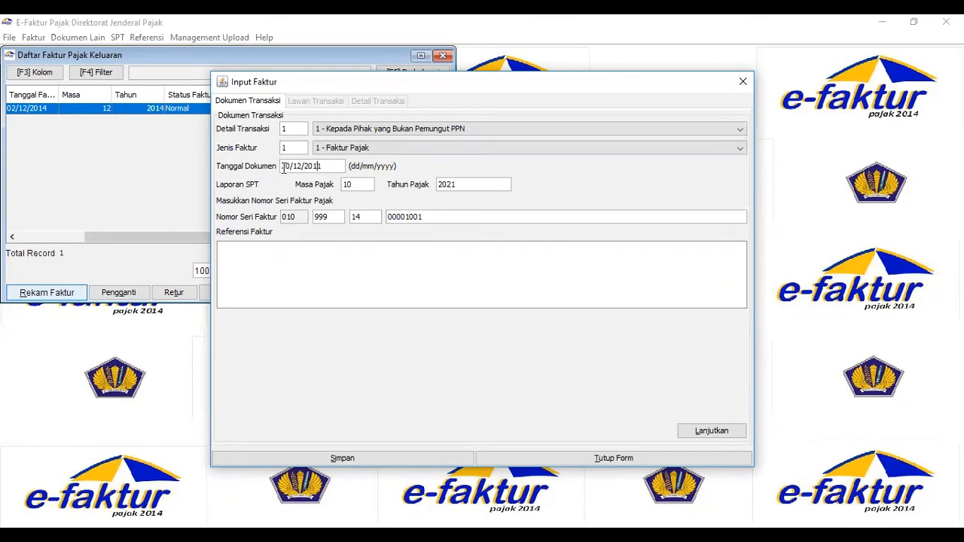
type("4")
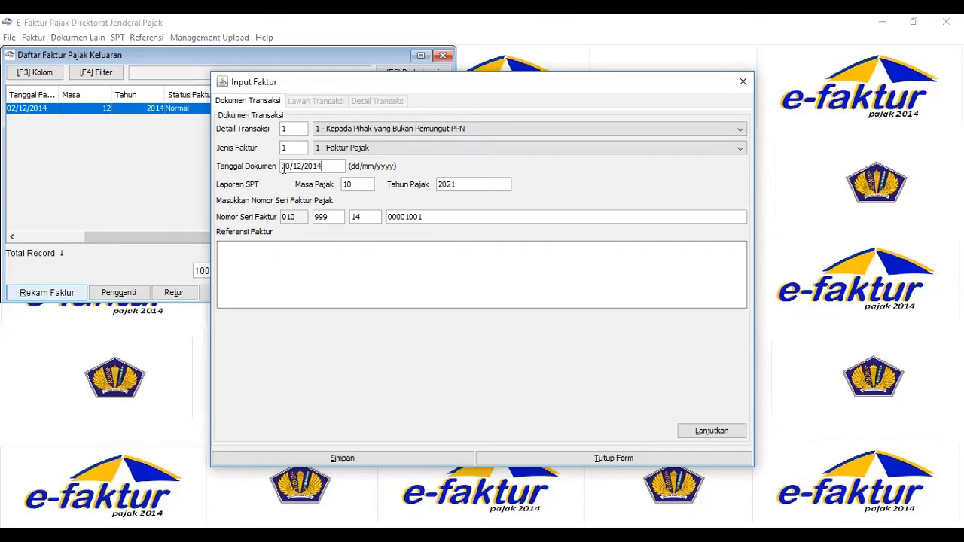
left_click(359, 188)
left_click(711, 431)
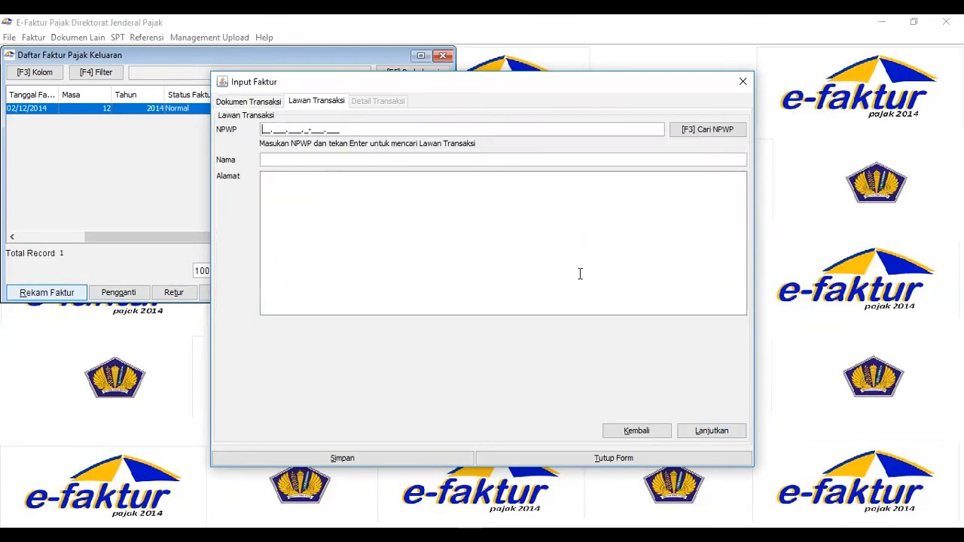
Choose PT SURYA SUNDAY from the counterparty references as the invoice's buyer and continue to the transaction details.
left_click(706, 143)
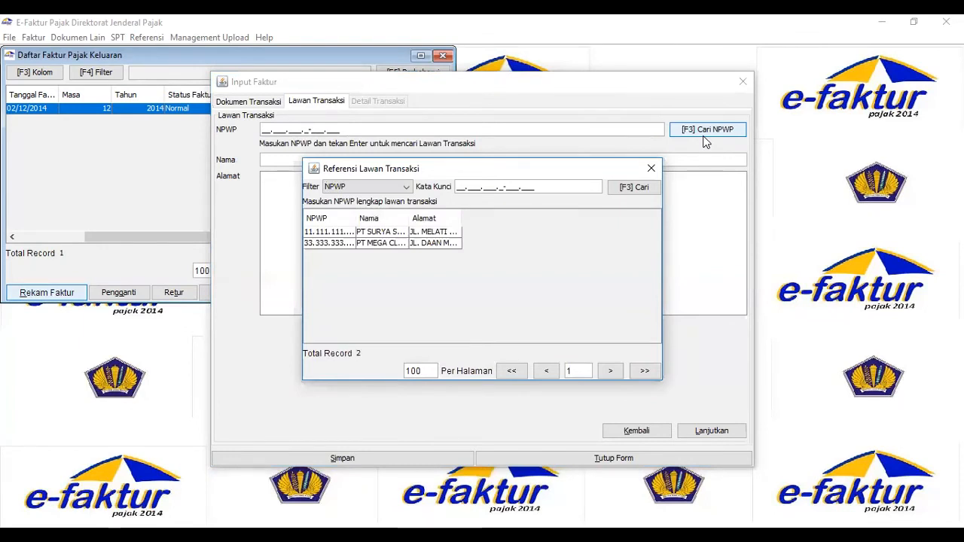
double_click(388, 232)
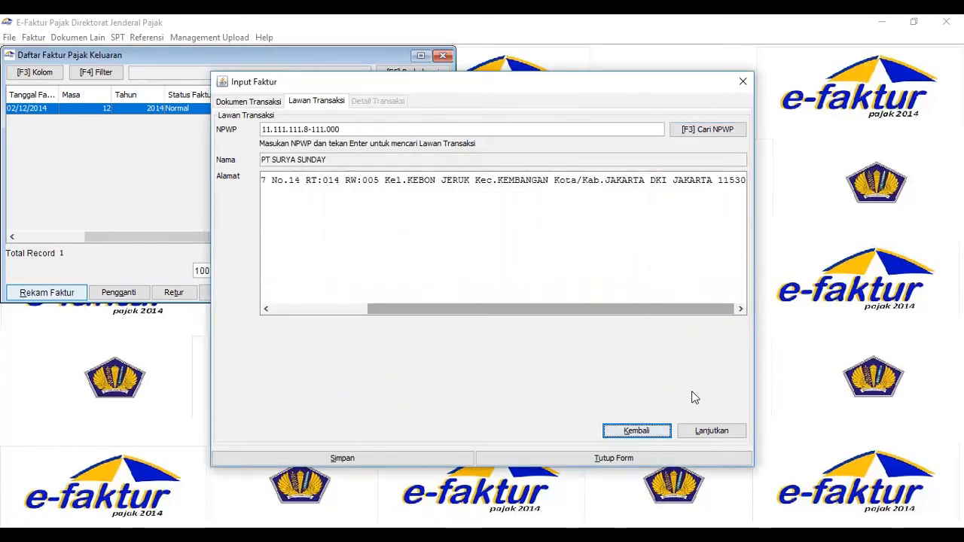
left_click(712, 432)
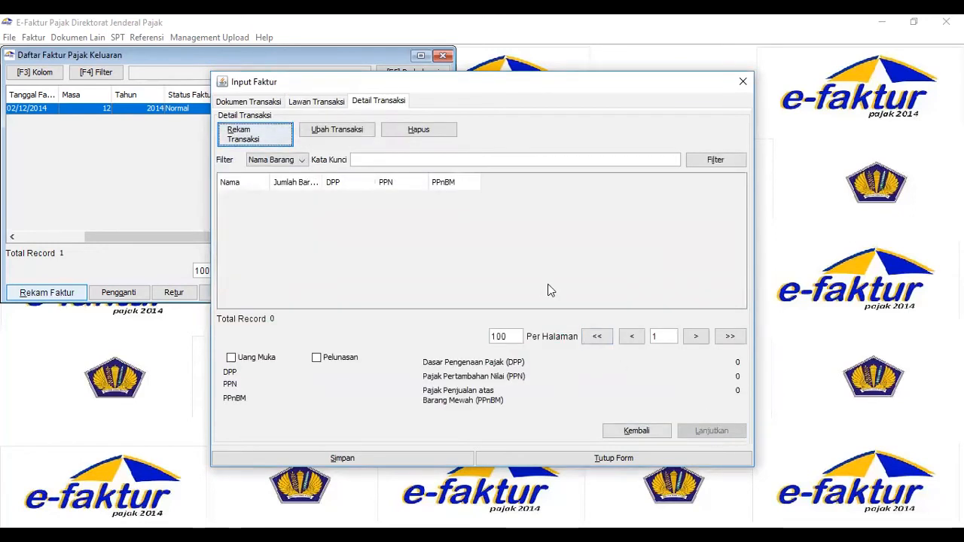
Start a new transaction detail and pick item 01, Celana Merk STUSSY, from the goods references.
left_click(249, 139)
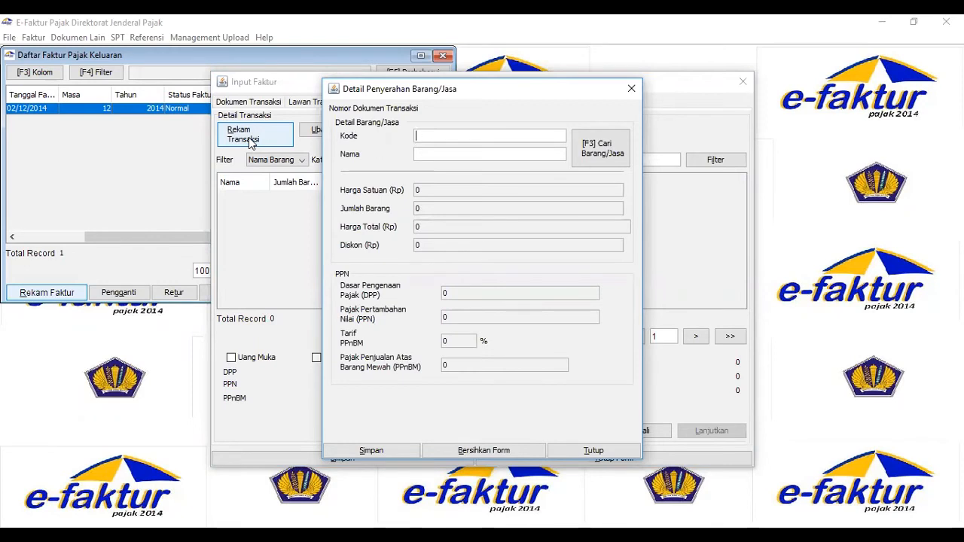
key("F3")
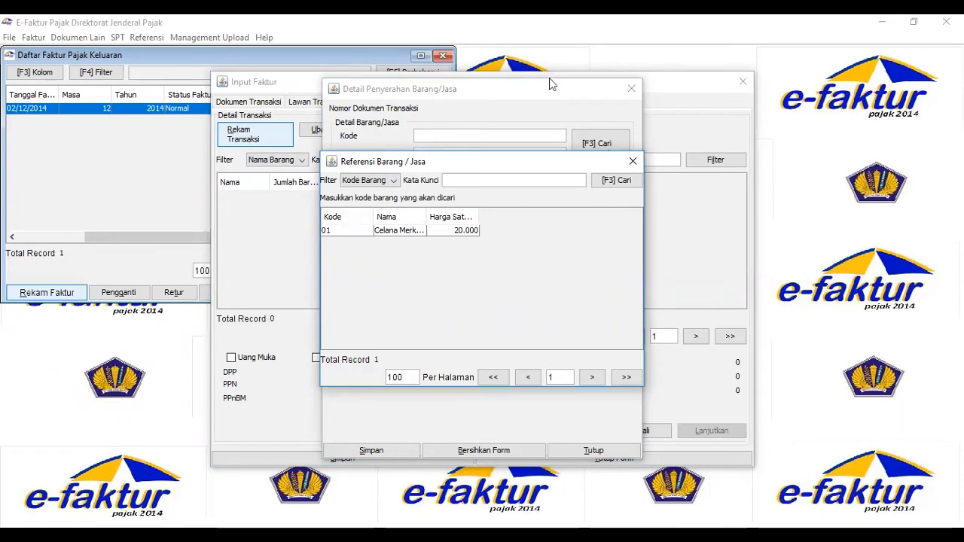
left_click(407, 231)
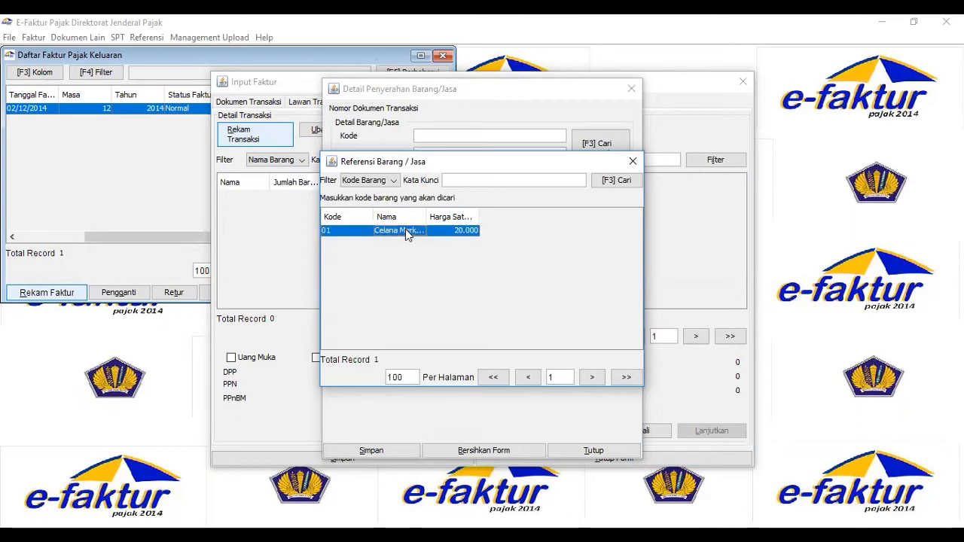
double_click(407, 232)
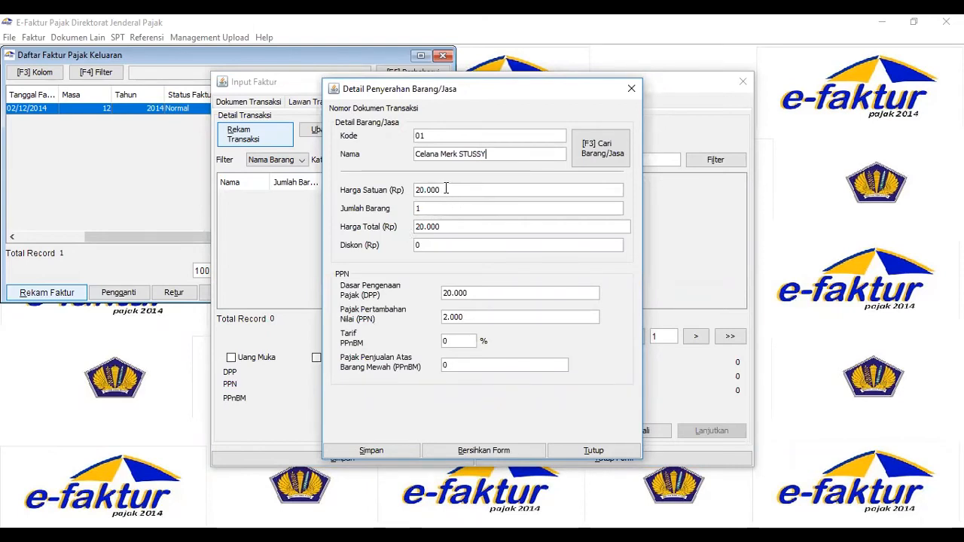
Set the item's quantity to 13,000 and save the transaction detail without defining another one.
left_click(425, 210)
type("30")
type("000")
key("Tab")
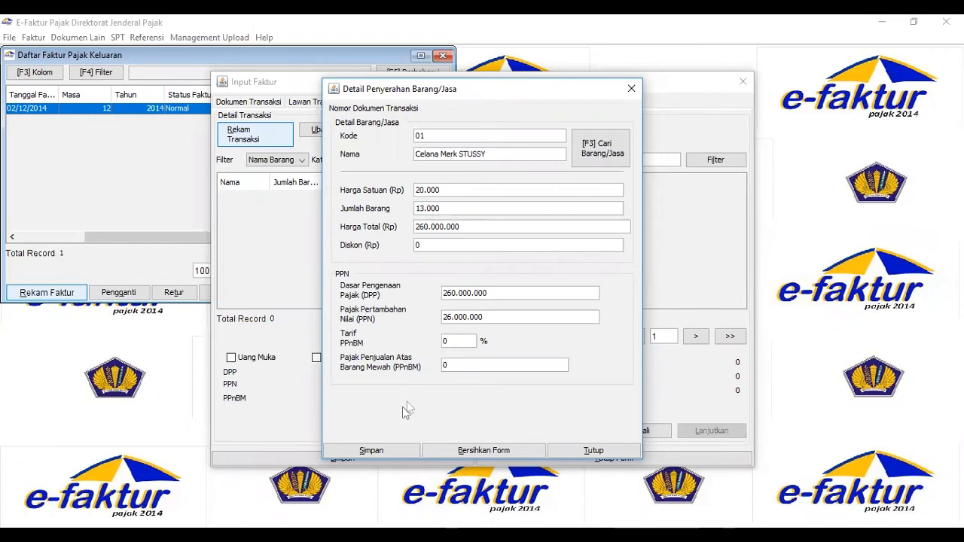
left_click(378, 452)
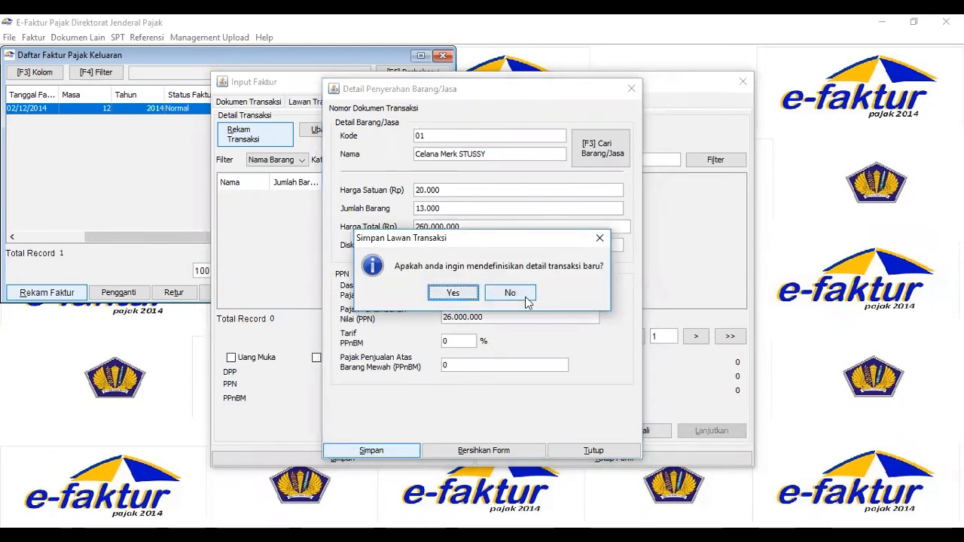
left_click(511, 293)
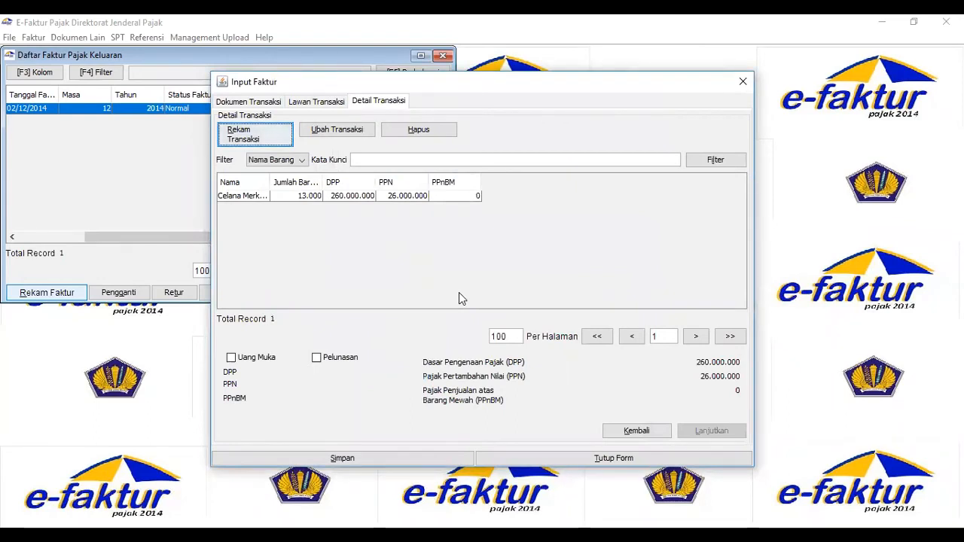
Save the invoice without creating another one, and upload the 20/12/2014 invoice for approval.
left_click(356, 457)
left_click(510, 294)
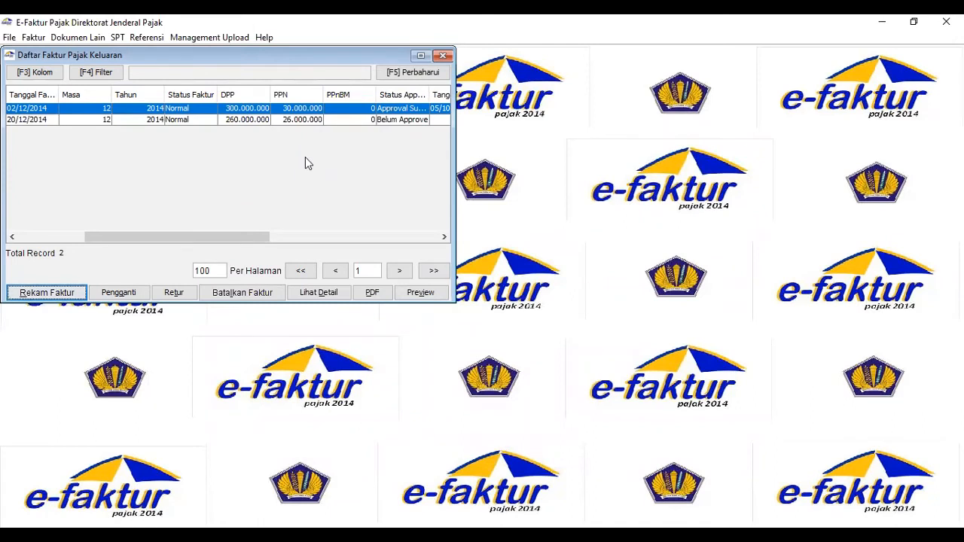
left_click(403, 120)
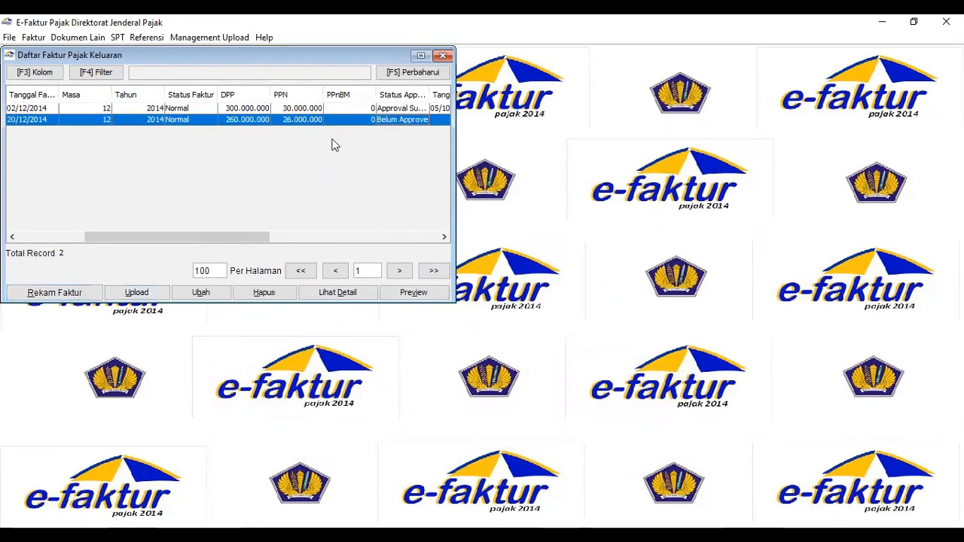
left_click(139, 294)
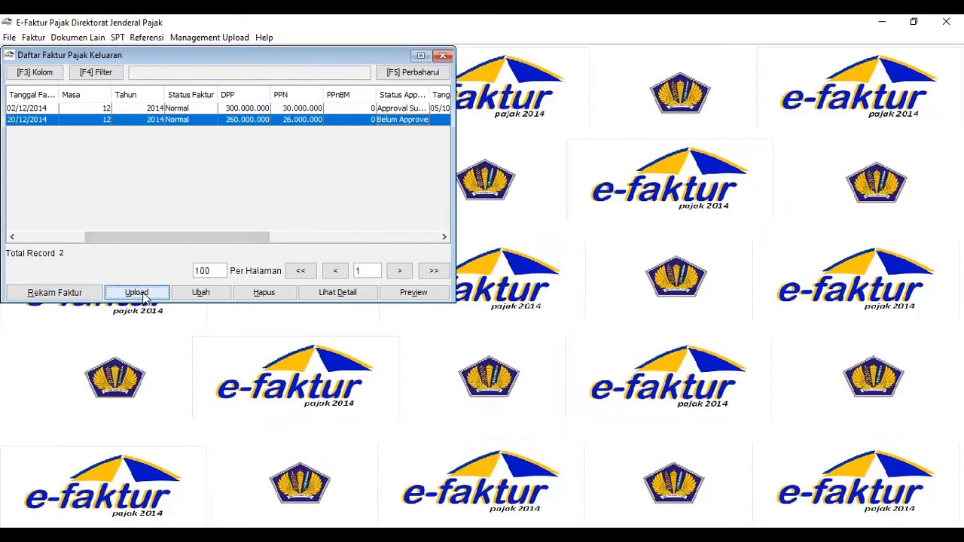
left_click(193, 213)
left_click(227, 206)
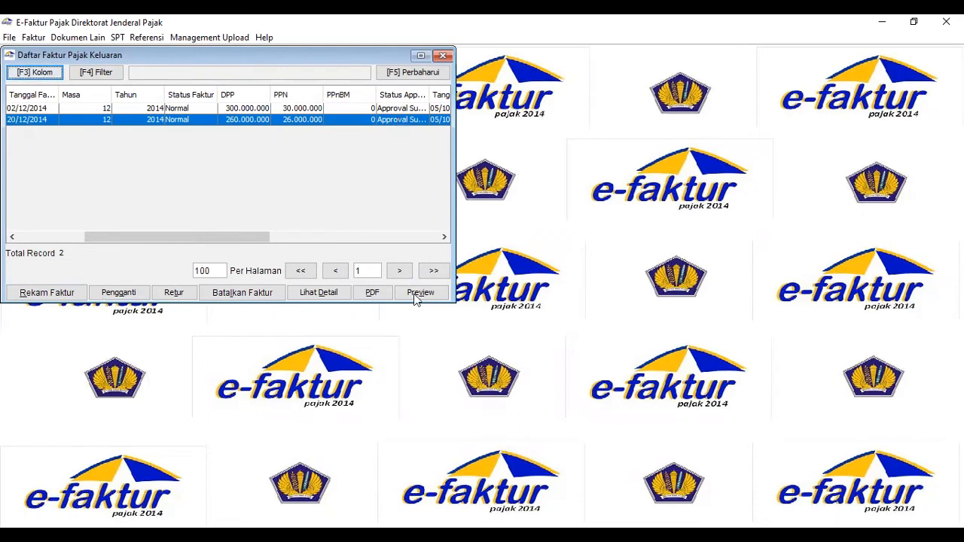
Switch to the E-FAKTUR (REVISI) document in Word to read transaction 8.
left_click(489, 537)
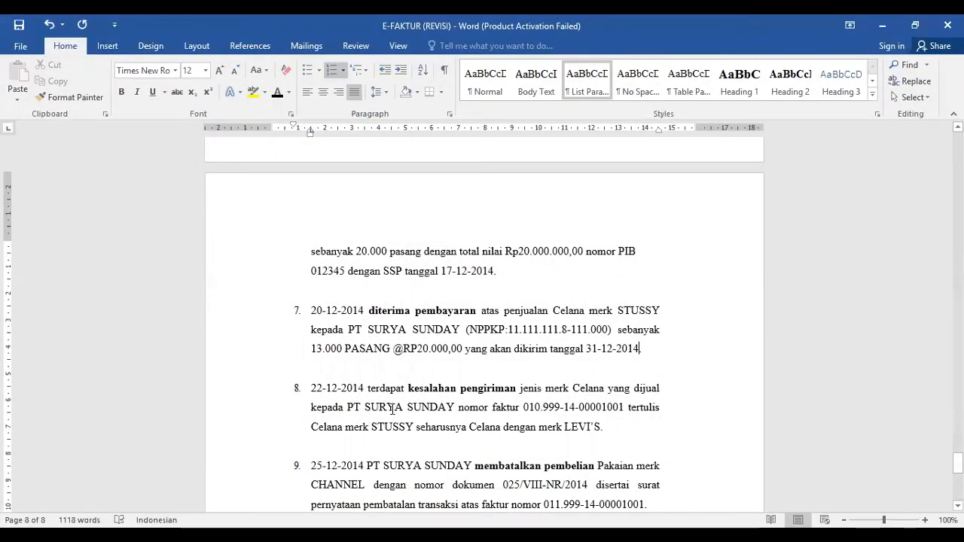
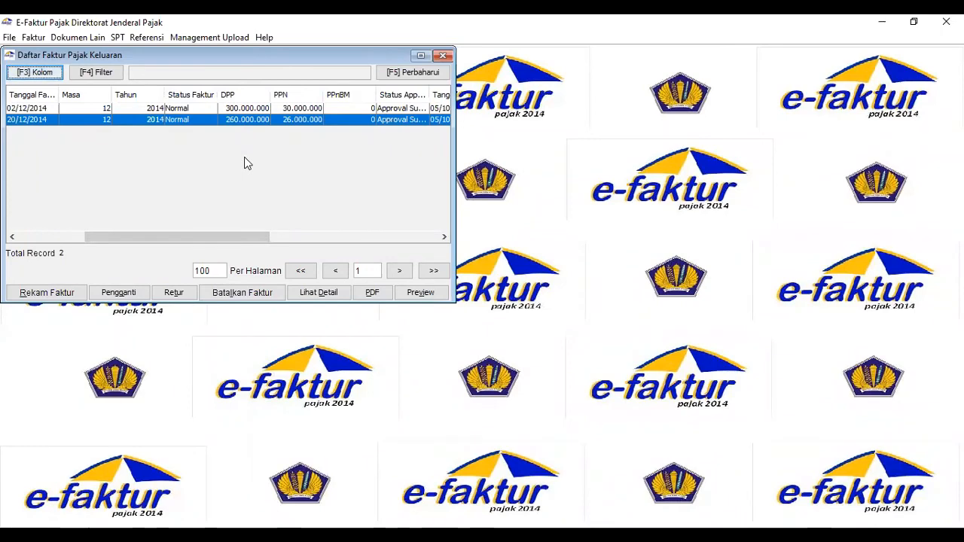
Start a replacement invoice for PT SURYA SUNDAY's 20/12/2014 output tax invoice and confirm the replacement.
left_click(14, 238)
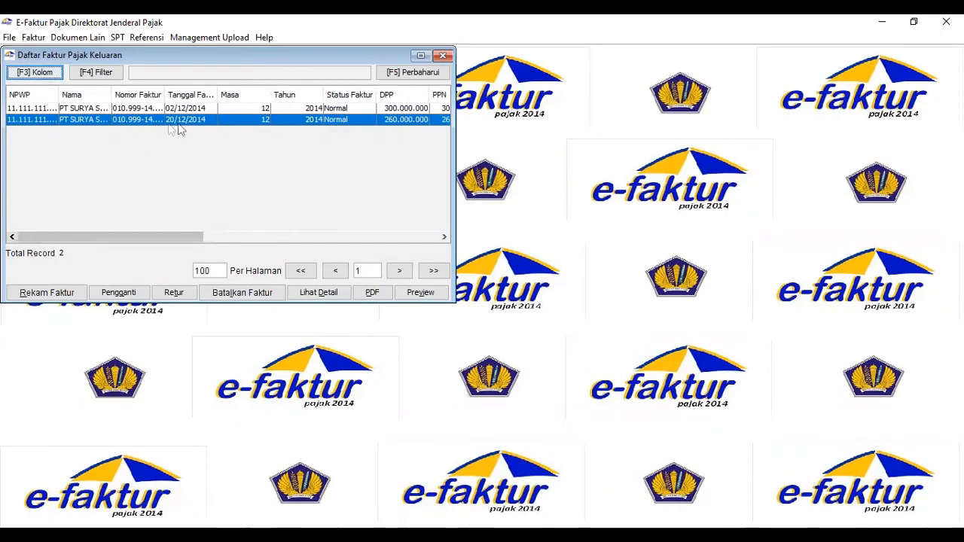
left_click(186, 121)
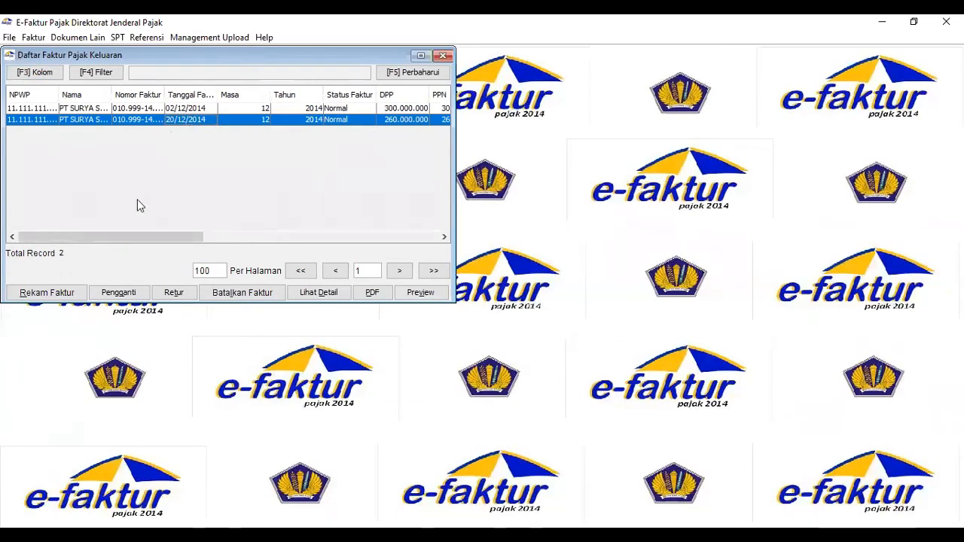
left_click(125, 295)
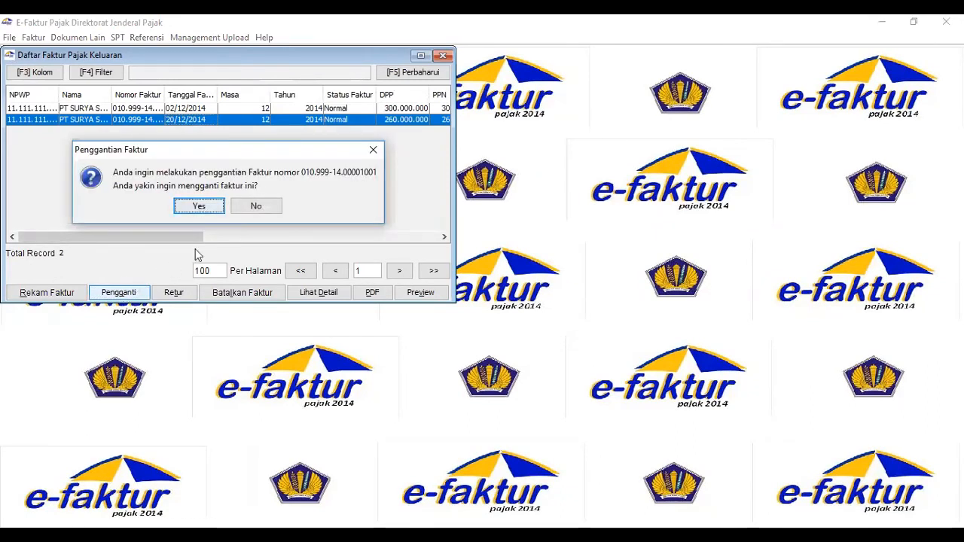
left_click(201, 205)
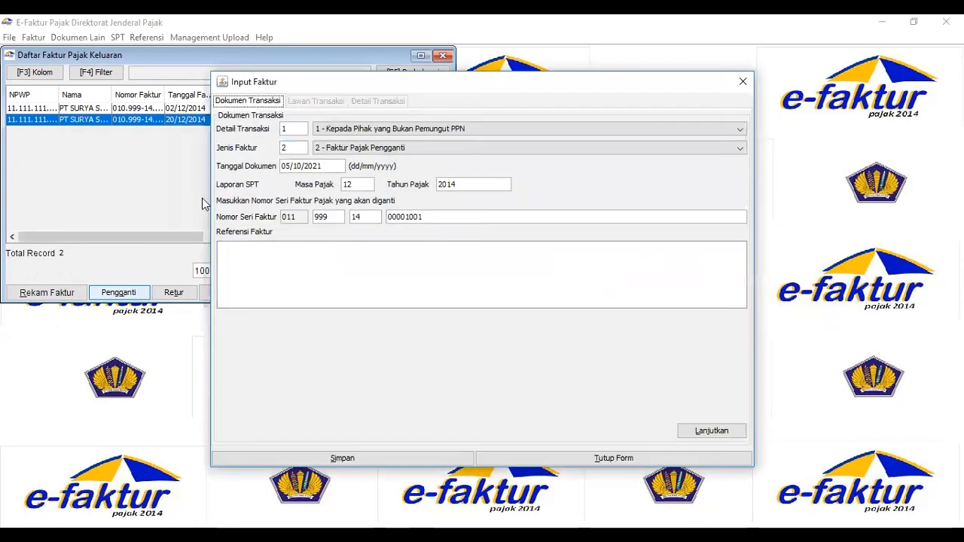
Set the replacement invoice's document date to 22/12/2014, confirm creating it, and continue through the counterparty data to the transaction details.
left_click(286, 167)
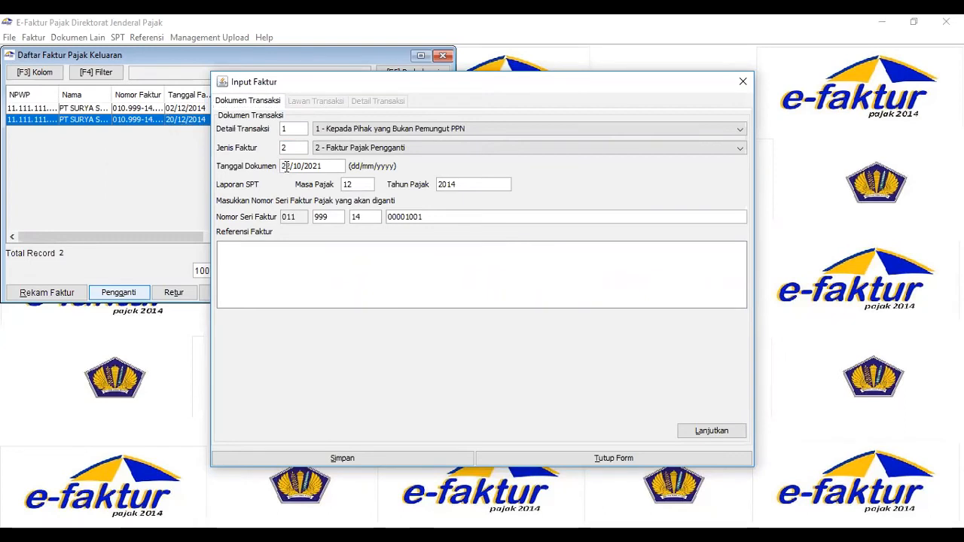
type("14")
left_click(707, 432)
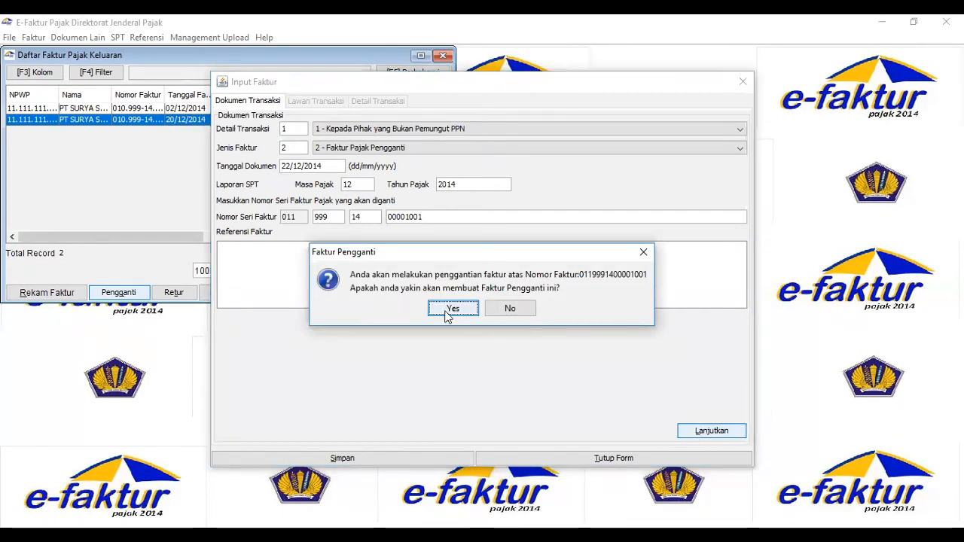
left_click(451, 310)
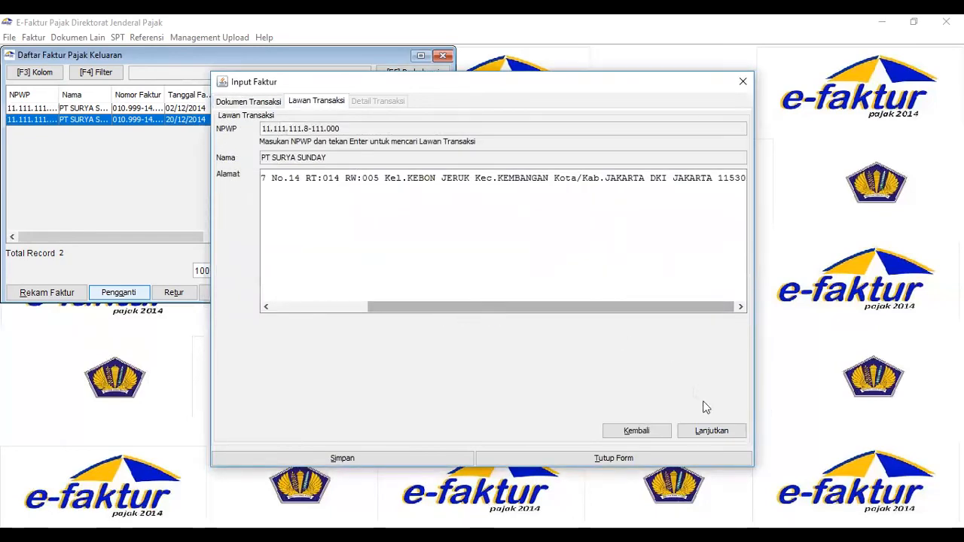
left_click(712, 431)
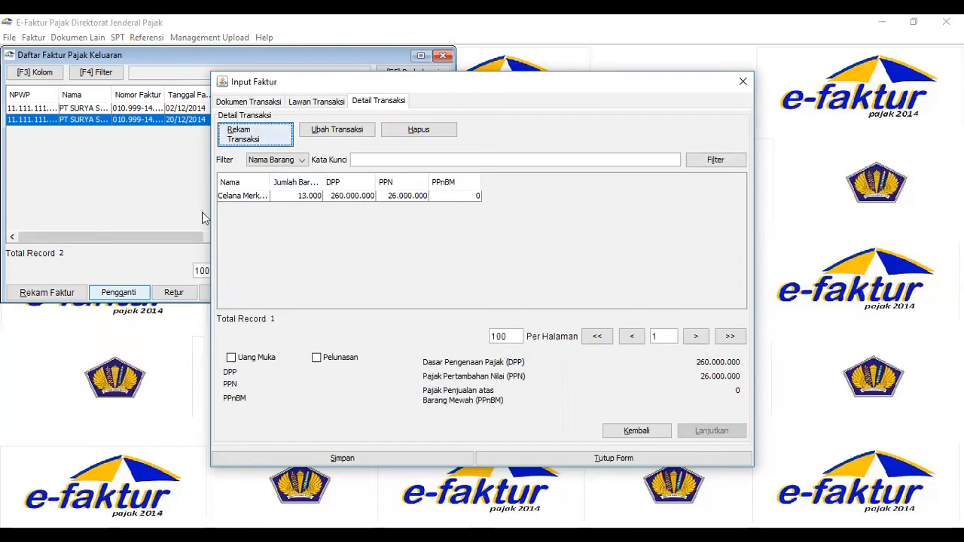
Open the Celana Merk STUSSY line for editing and change its code to 02 and name to Celana Dengan Merk LEVI'S.
left_click(339, 134)
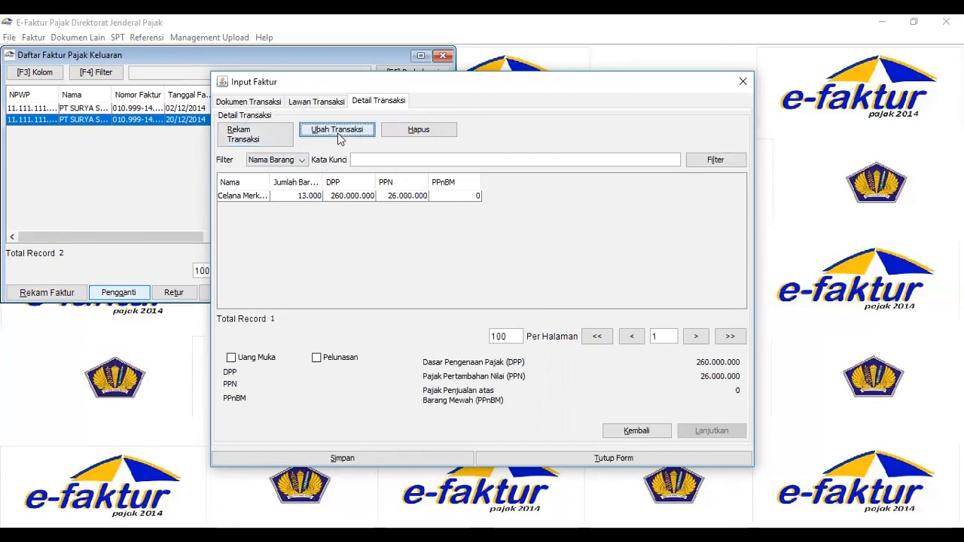
left_click(264, 198)
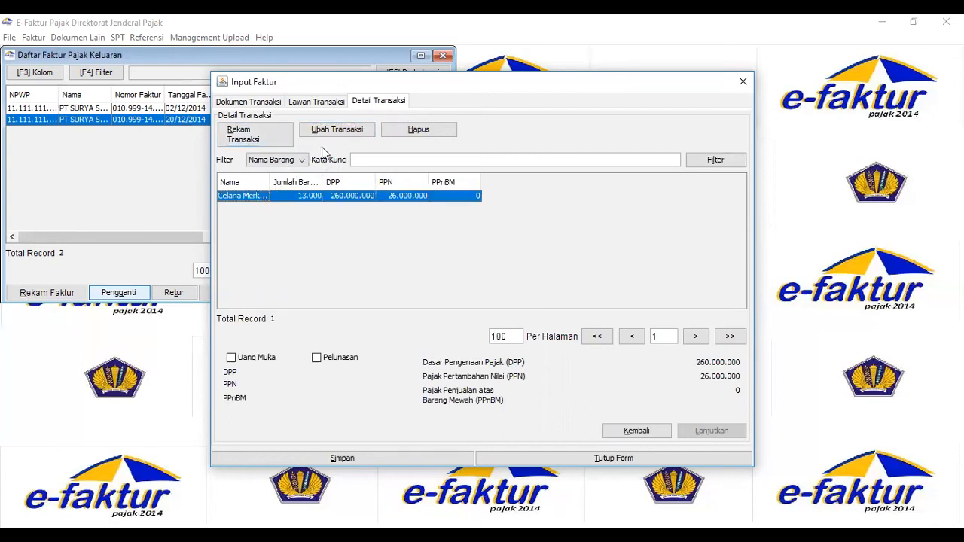
left_click(336, 136)
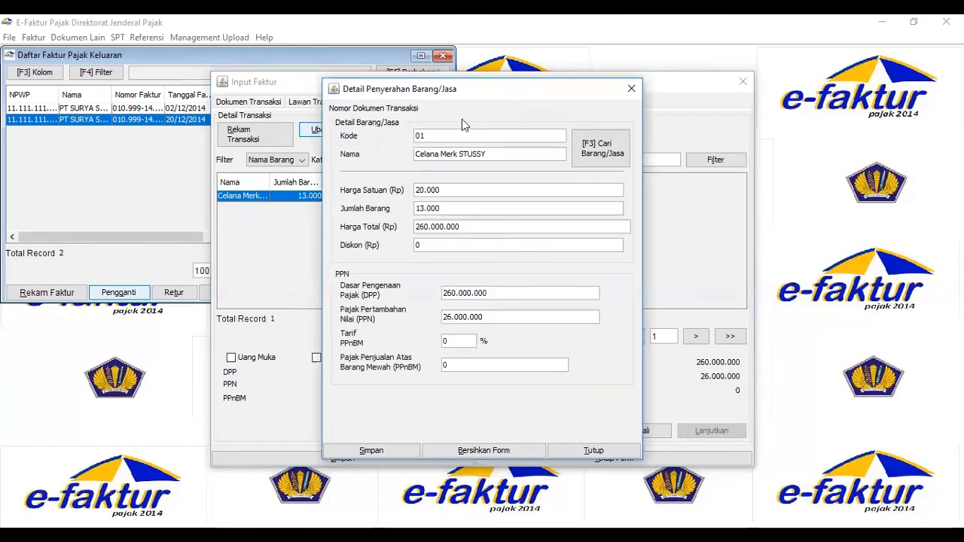
key("BackSpace")
key("BackSpace")
key("BackSpace")
key("BackSpace")
key("BackSpace")
key("BackSpace")
key("BackSpace")
key("BackSpace")
key("BackSpace")
key("BackSpace")
key("BackSpace")
key("BackSpace")
type("d")
key("BackSpace")
type("Dengan Merk LEVI'S")
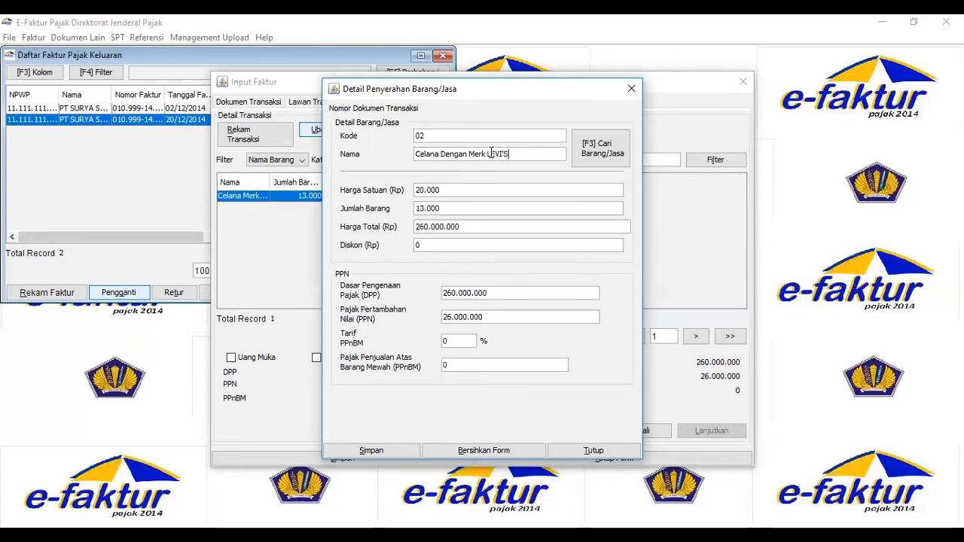
Record Celana Dengan Merk LEVI'S, code 02, as a new goods reference with a selling price of 20000.
key("Return")
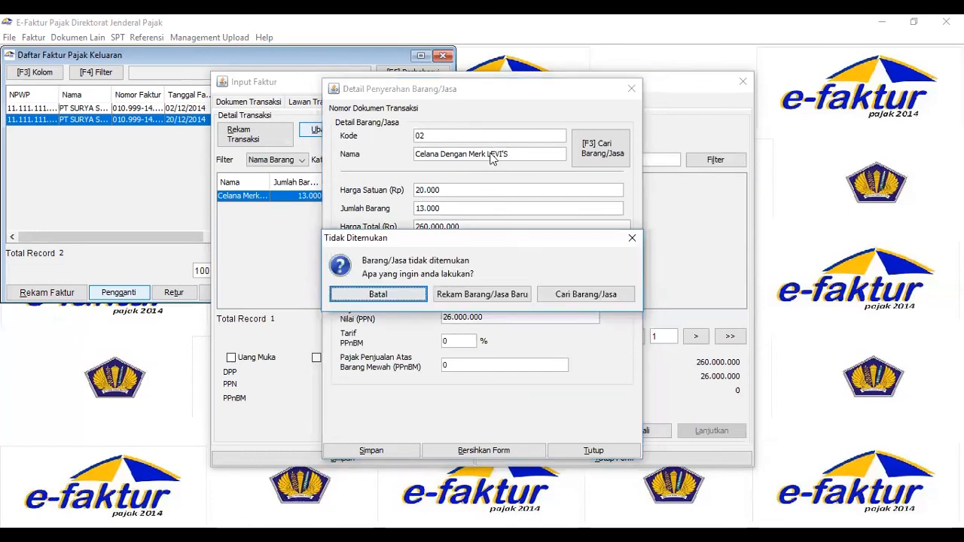
left_click(473, 294)
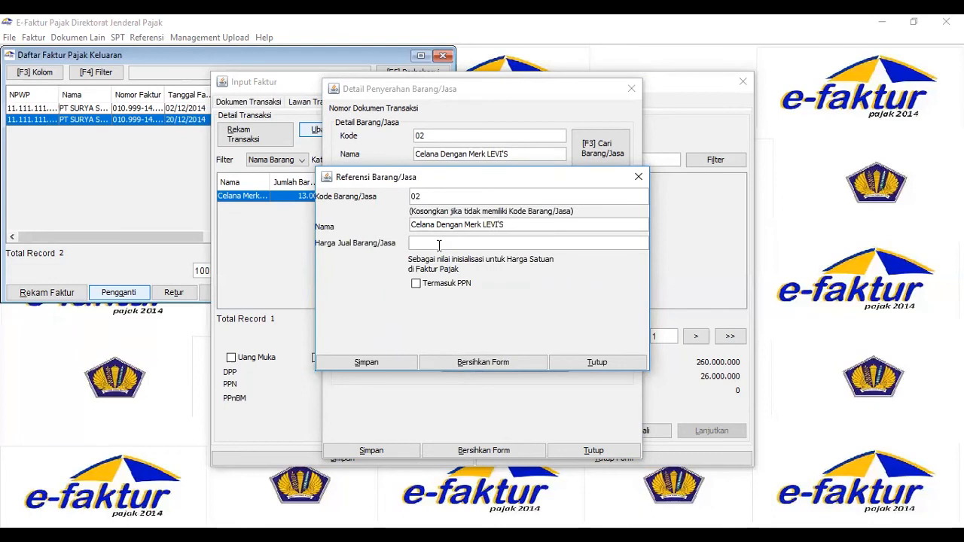
type("20000")
left_click(385, 364)
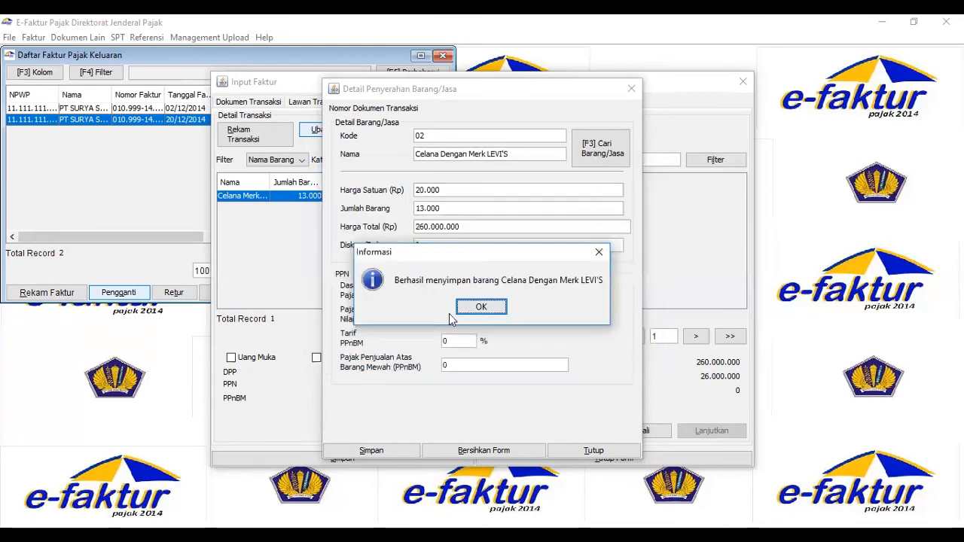
left_click(480, 307)
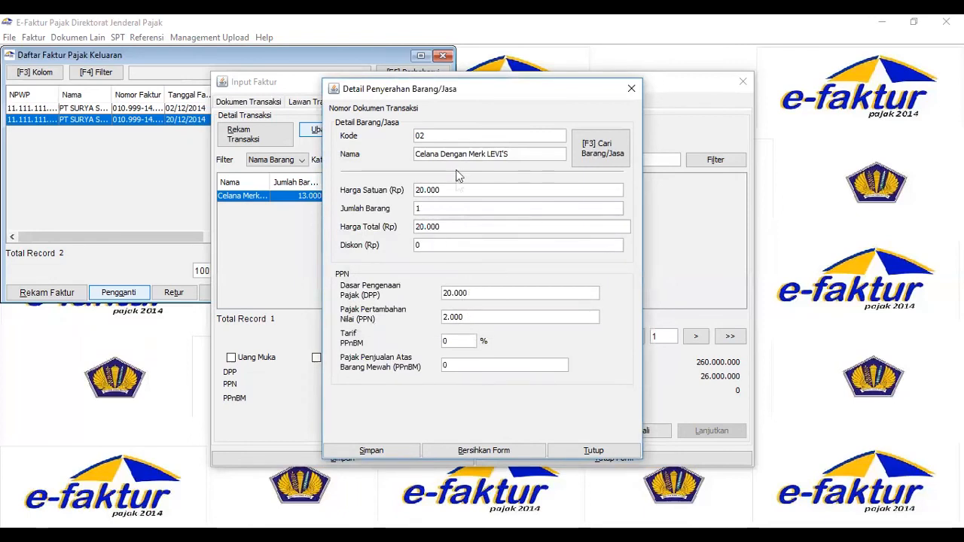
Set the LEVI'S item's quantity to 13,000, save the transaction detail, and save the replacement invoice.
left_click(442, 208)
type("3.000")
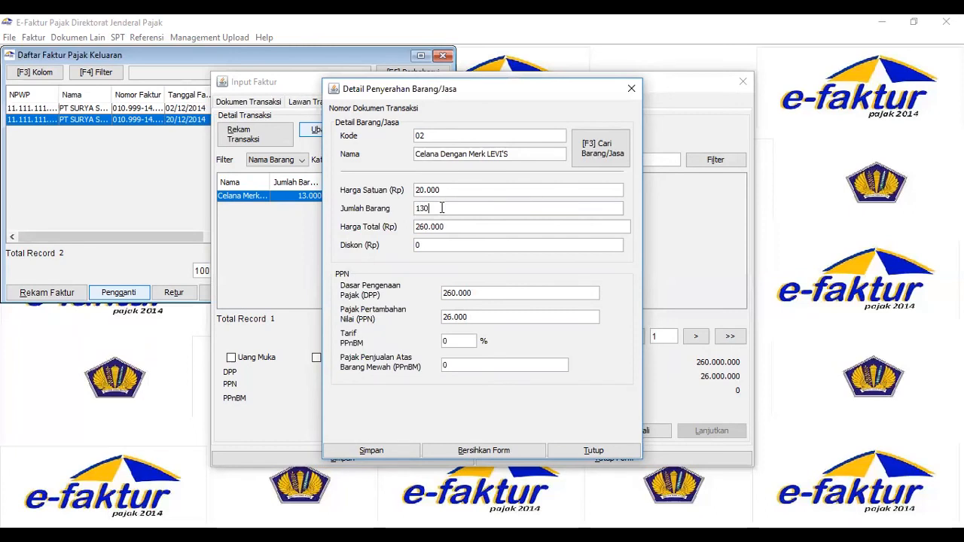
key("Tab")
left_click(391, 449)
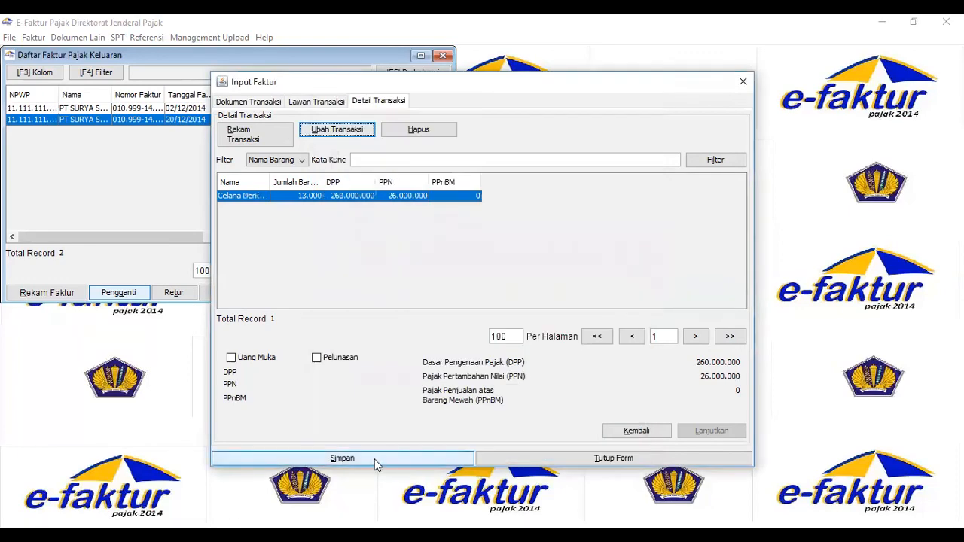
left_click(376, 461)
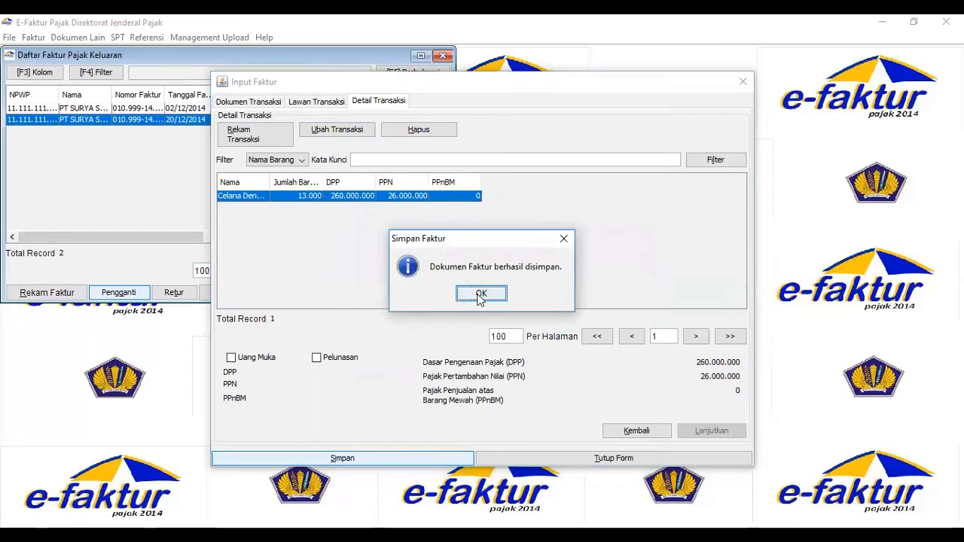
left_click(480, 294)
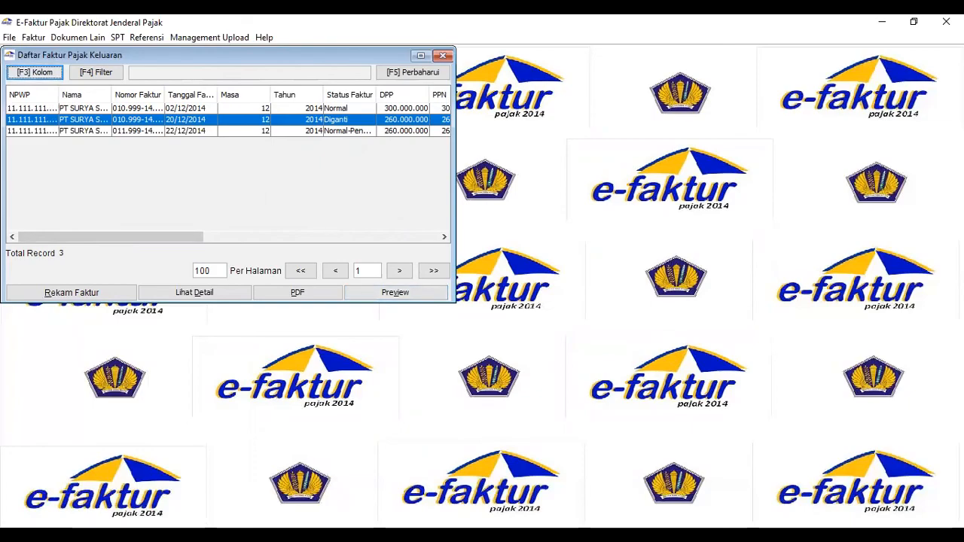
Cancel the 22/12/2014 replacement invoice after going through its counterparty and item details, and close the output tax invoice list.
key("alt+Tab")
key("ctrl+s")
left_click(189, 132)
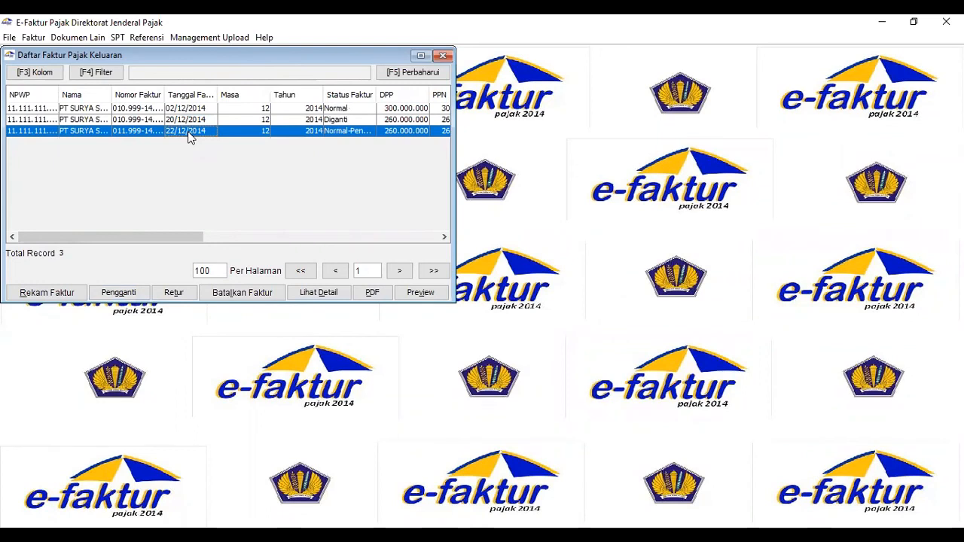
left_click(247, 295)
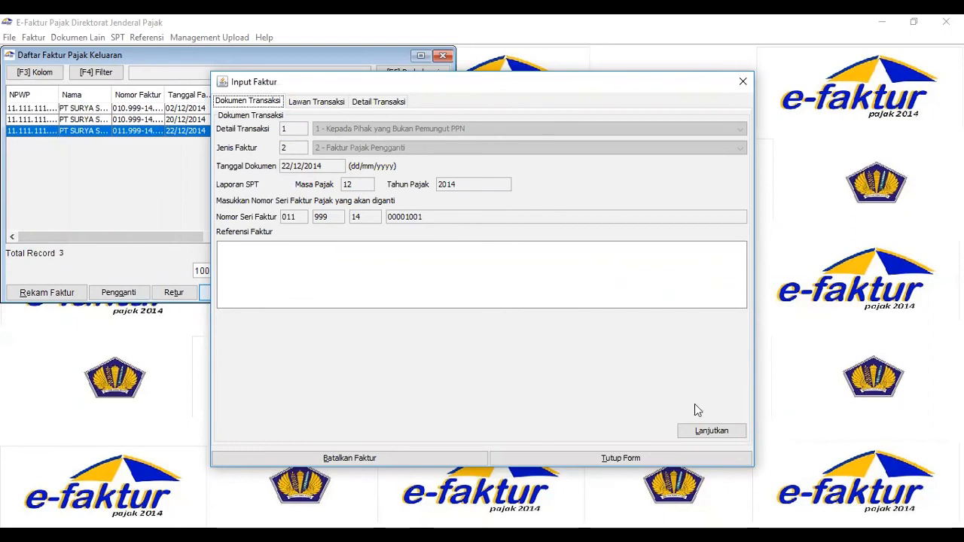
left_click(714, 430)
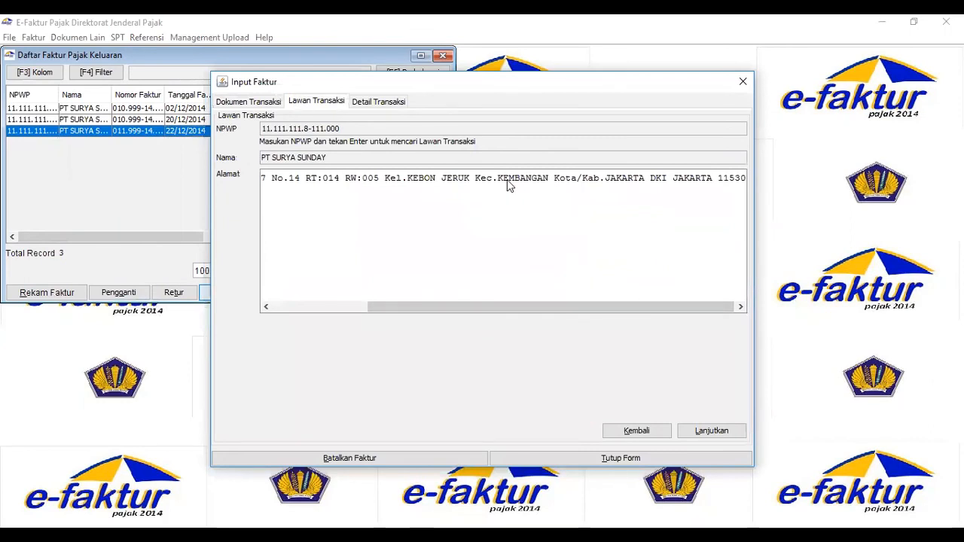
left_click(726, 435)
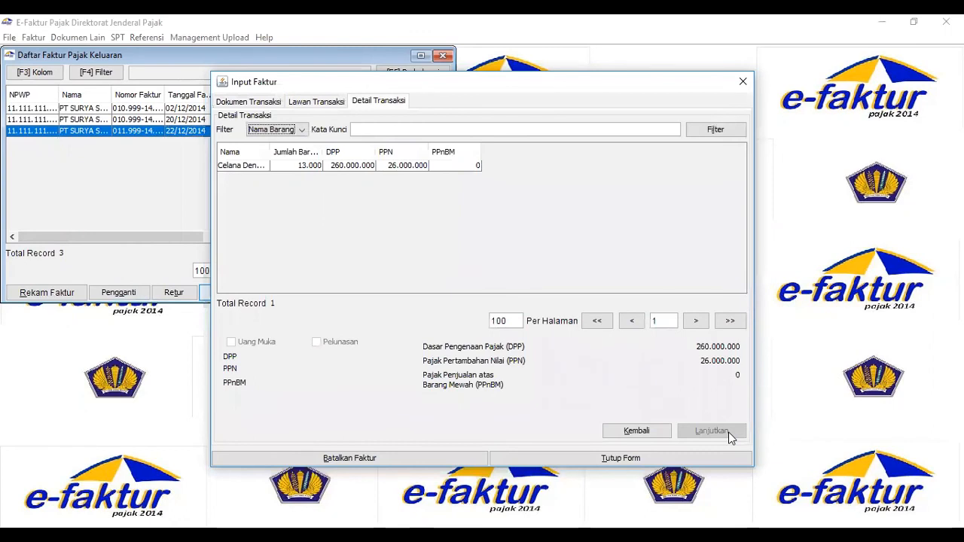
left_click(240, 165)
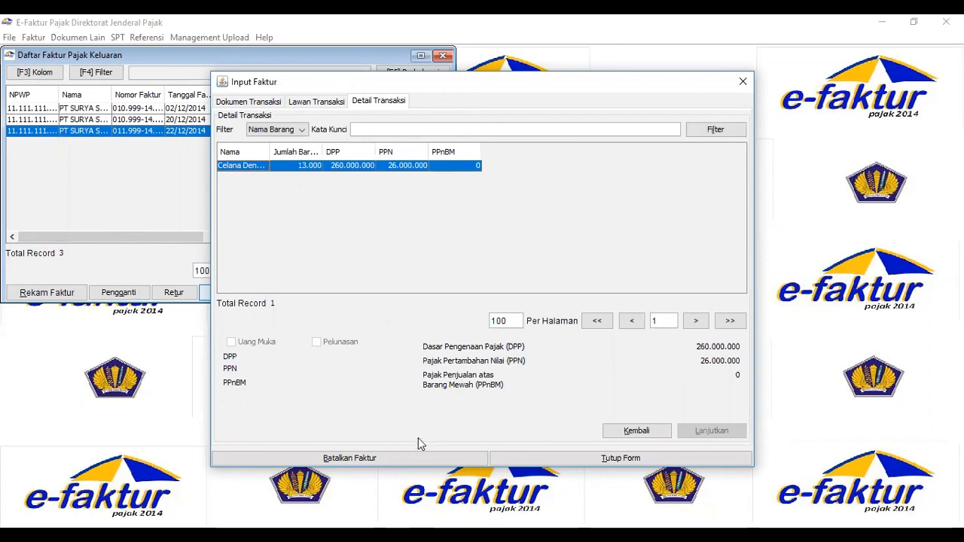
left_click(389, 458)
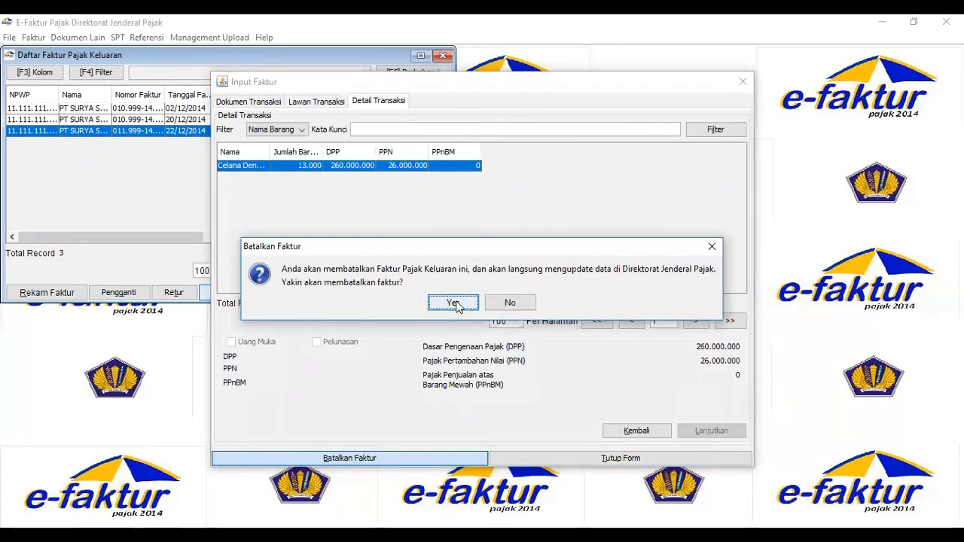
left_click(454, 305)
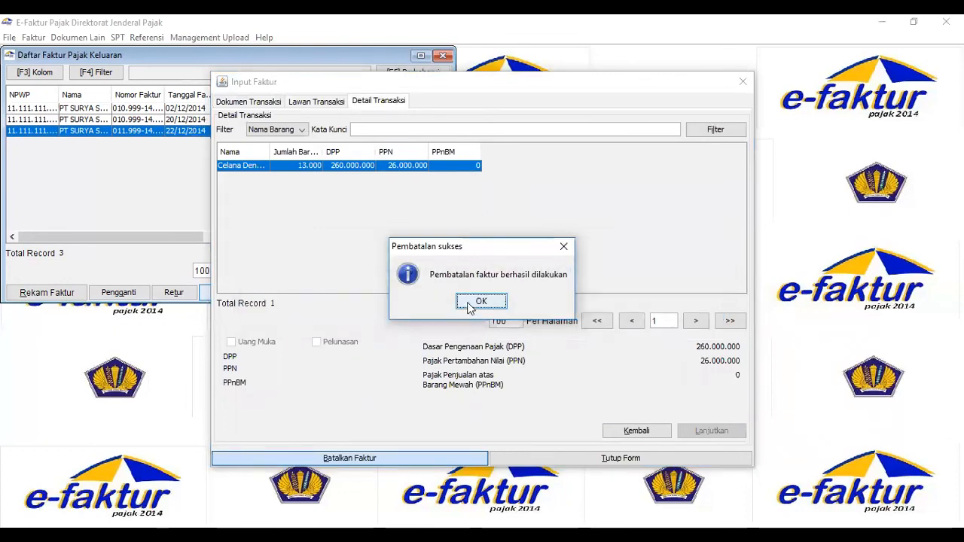
left_click(469, 304)
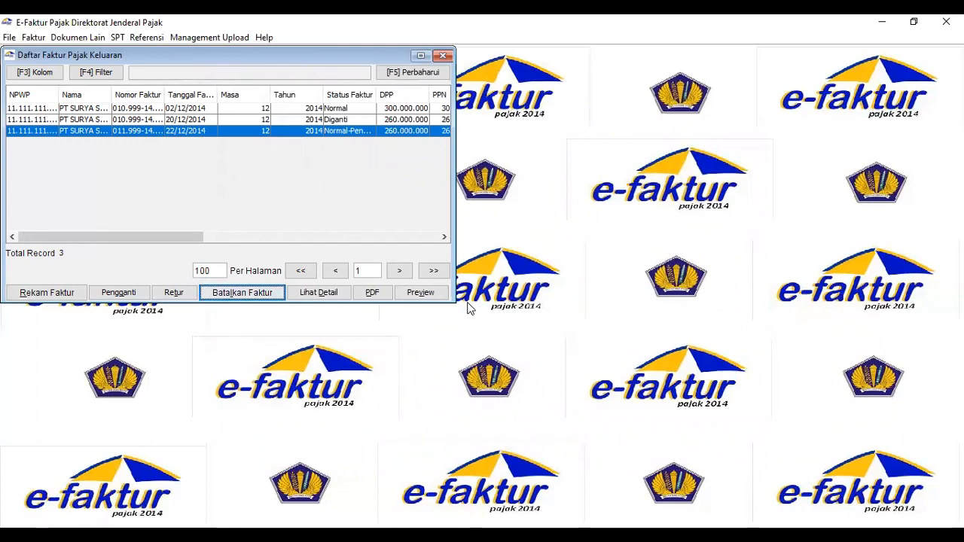
left_click(443, 56)
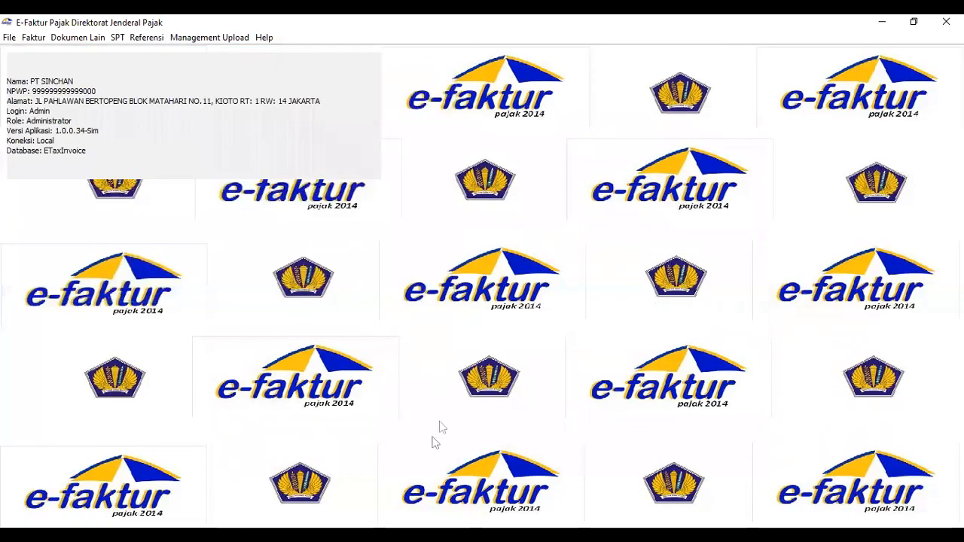
Check the number of PK and PM documents in SPT posting for tax period 12 of 2014, and close the posting form.
key("alt+Tab")
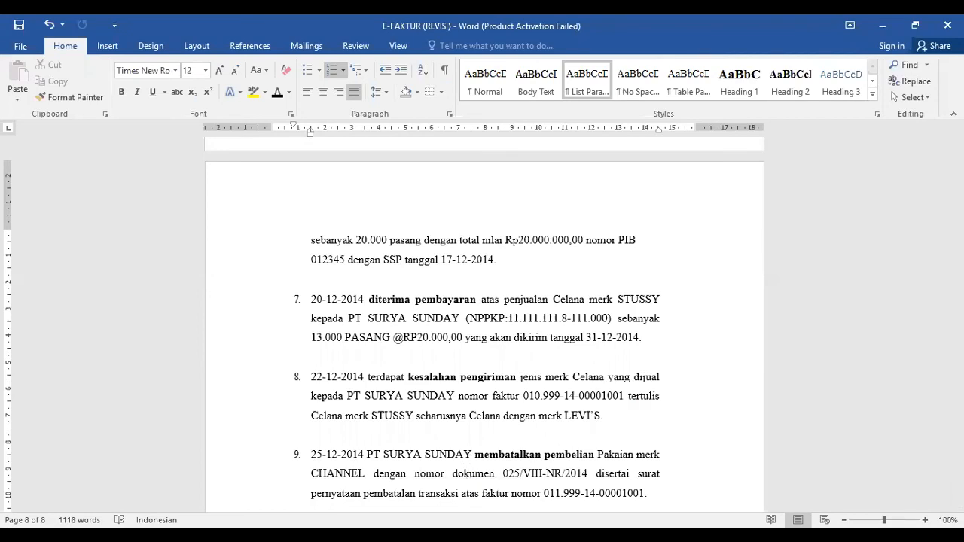
key("alt+Tab")
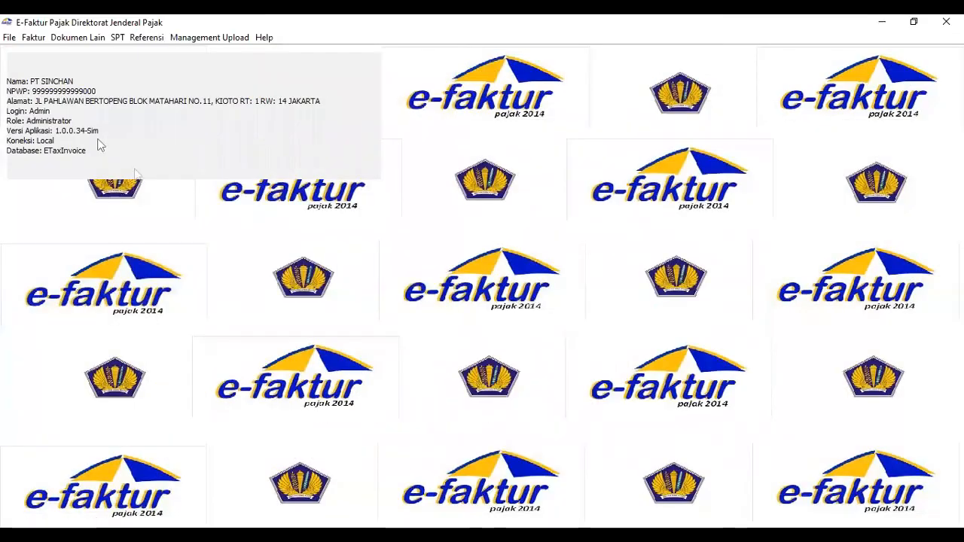
left_click(117, 38)
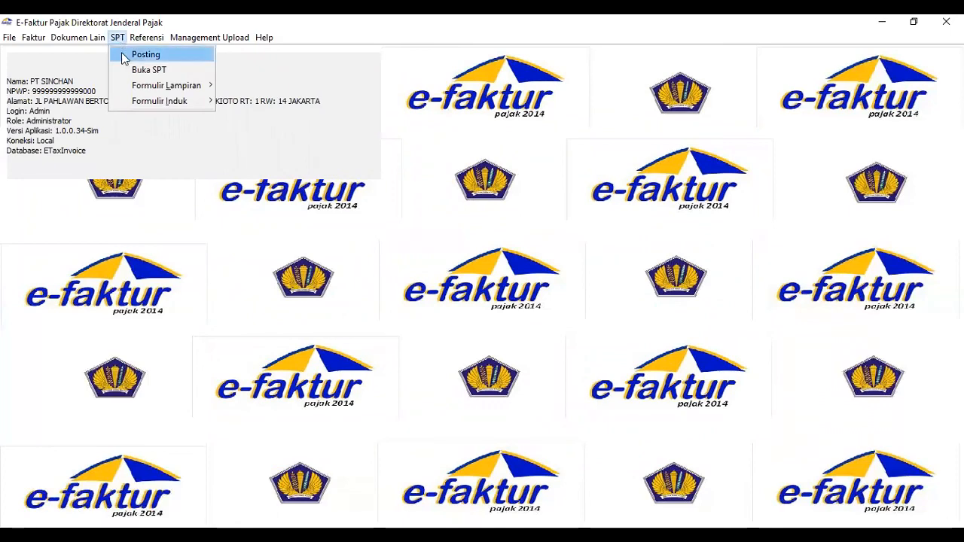
left_click(121, 56)
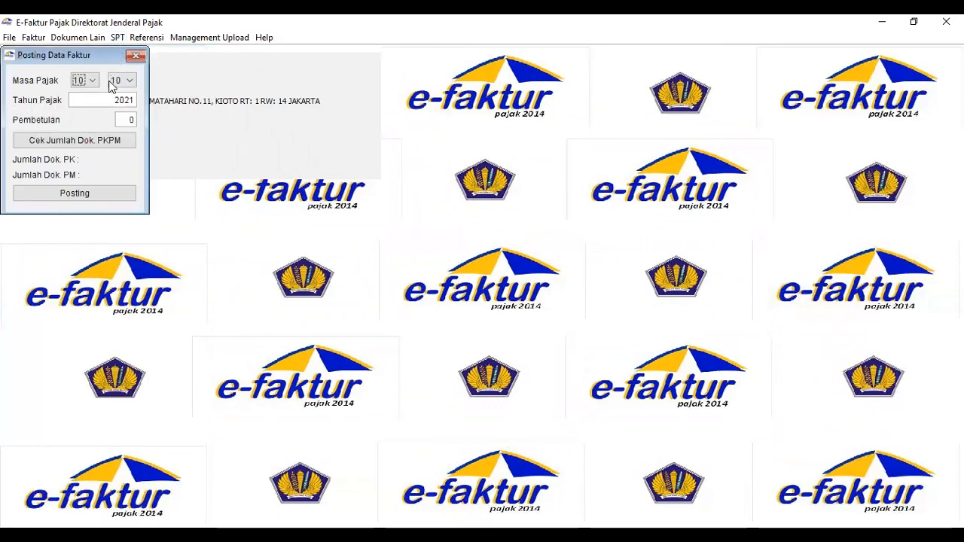
left_click(131, 101)
key("BackSpace")
key("BackSpace")
type("014")
left_click(91, 82)
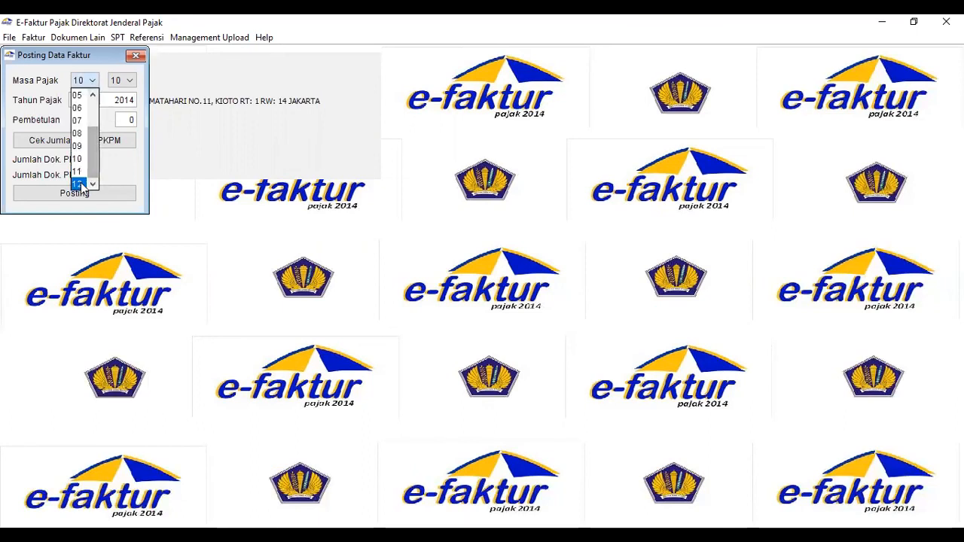
left_click(85, 183)
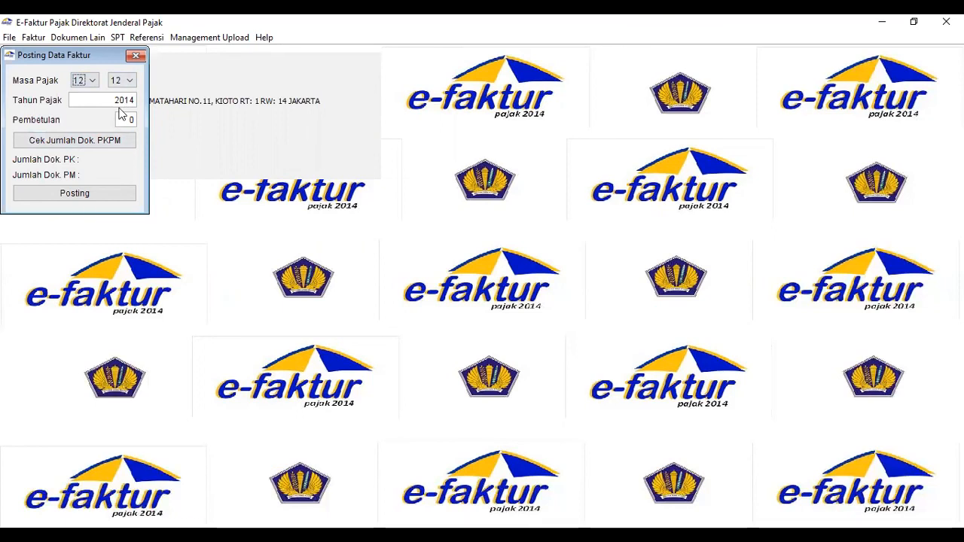
left_click(101, 146)
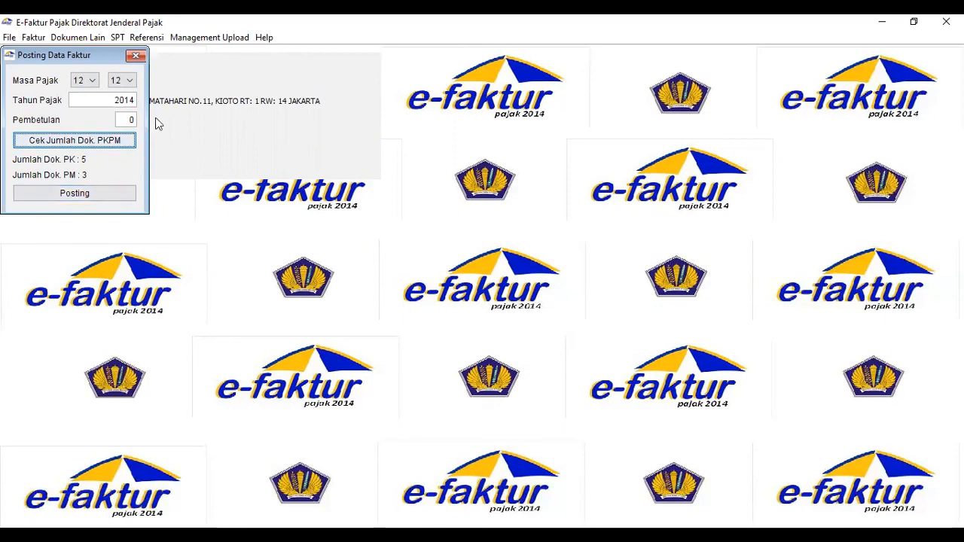
left_click(137, 56)
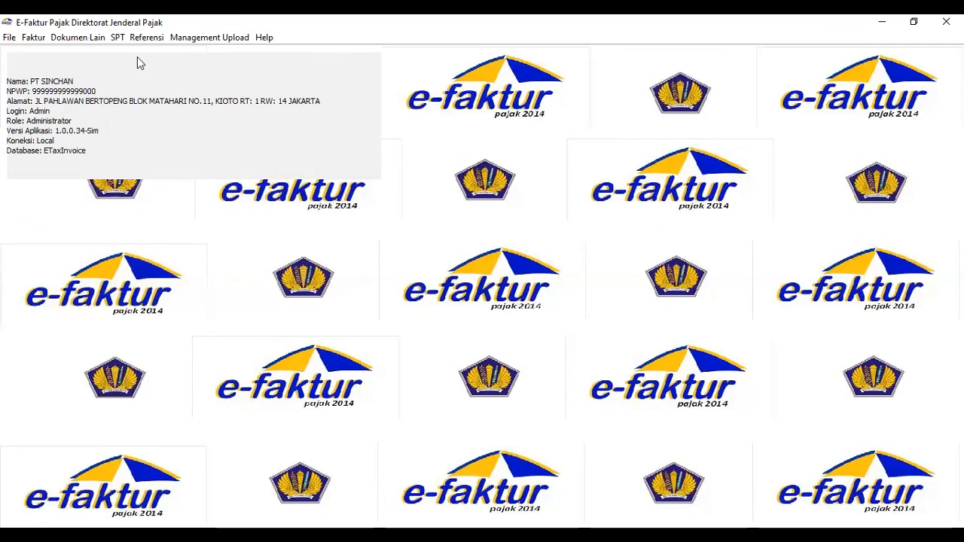